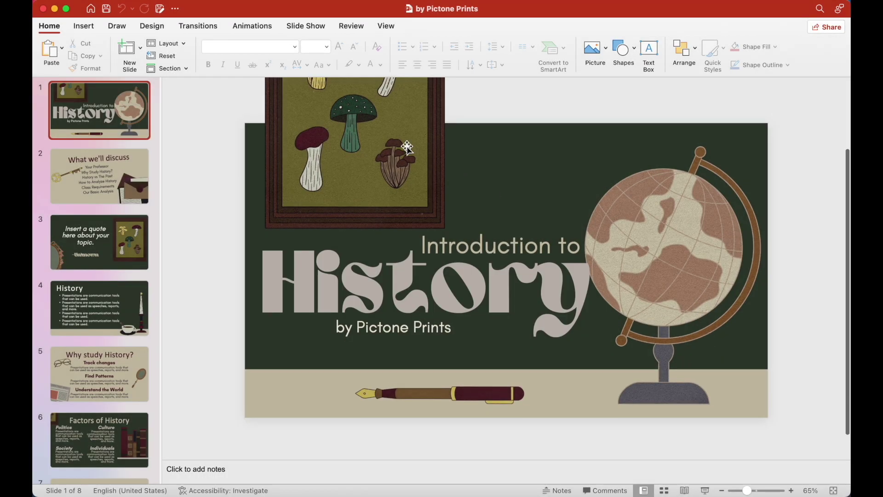
Give the beige band along the slide bottom a Fly In entrance and show the Animation Pane.
left_click(407, 147)
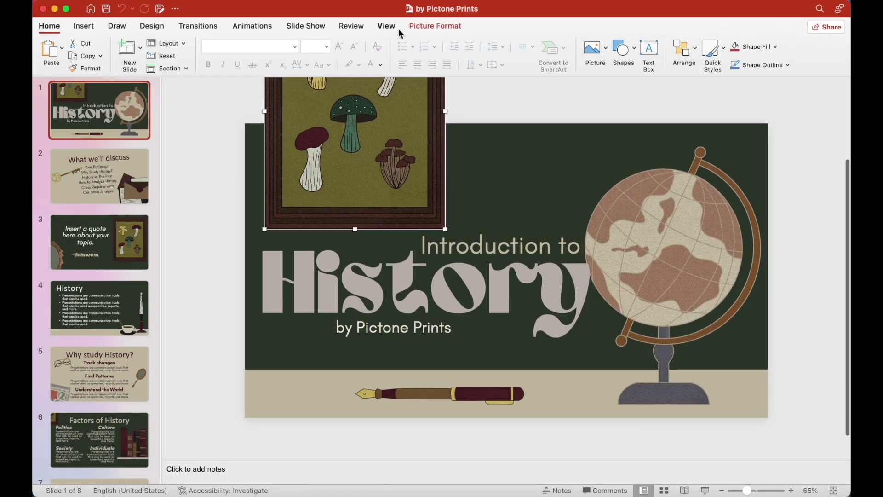
left_click(252, 26)
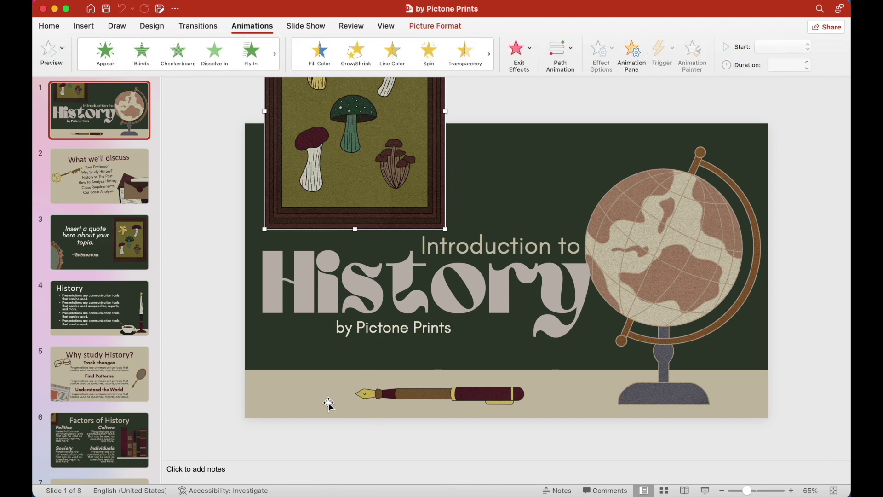
left_click_drag(329, 404, 325, 400)
key("super+z")
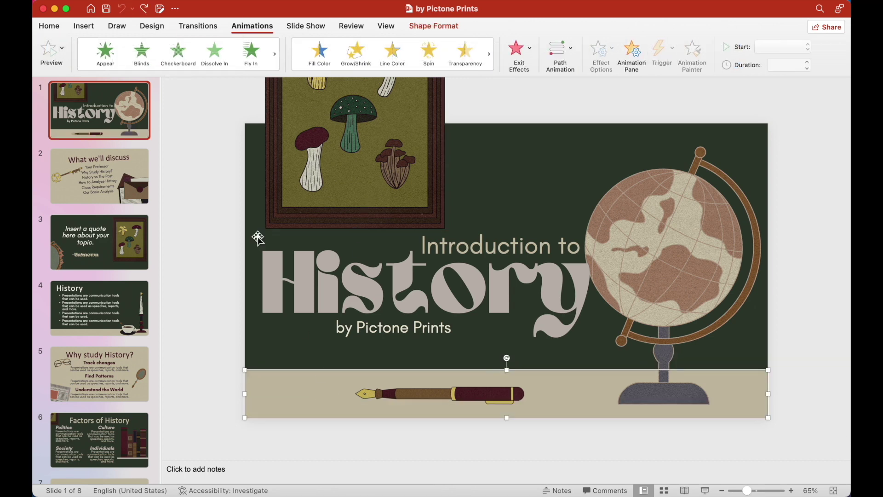
left_click(251, 65)
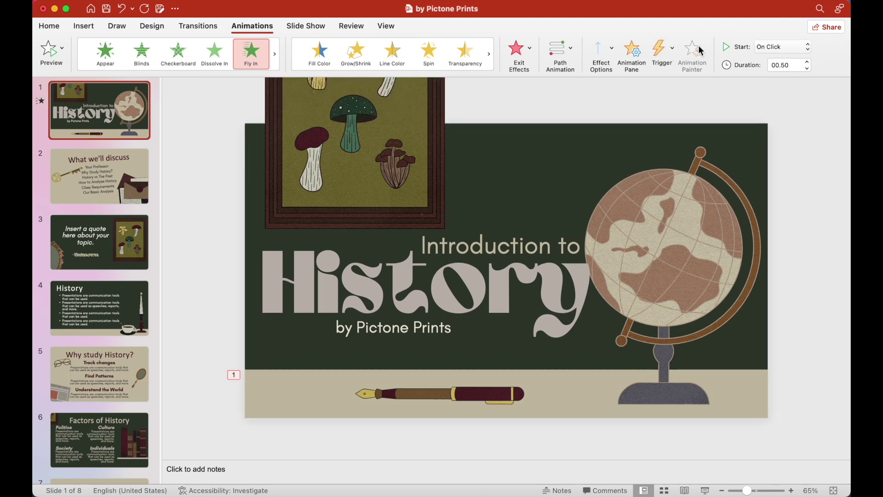
left_click(640, 60)
Make the mushroom picture fly in from the left.
left_click(322, 152)
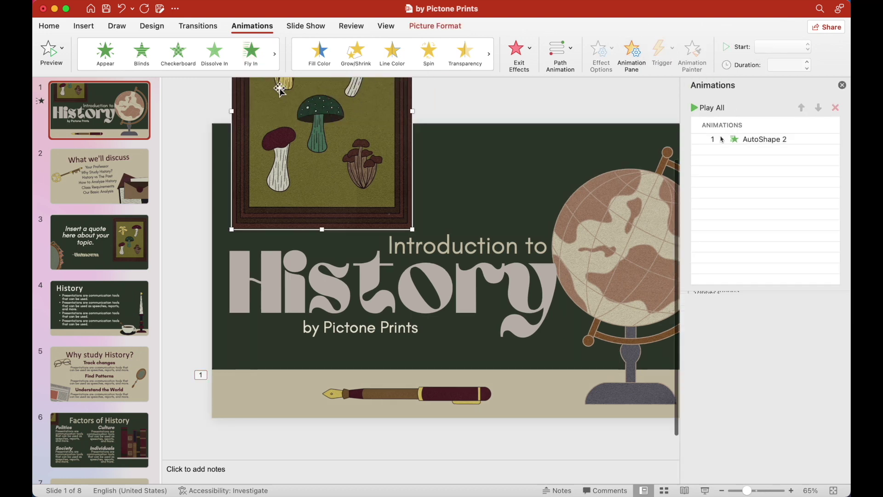
left_click(238, 51)
left_click(602, 59)
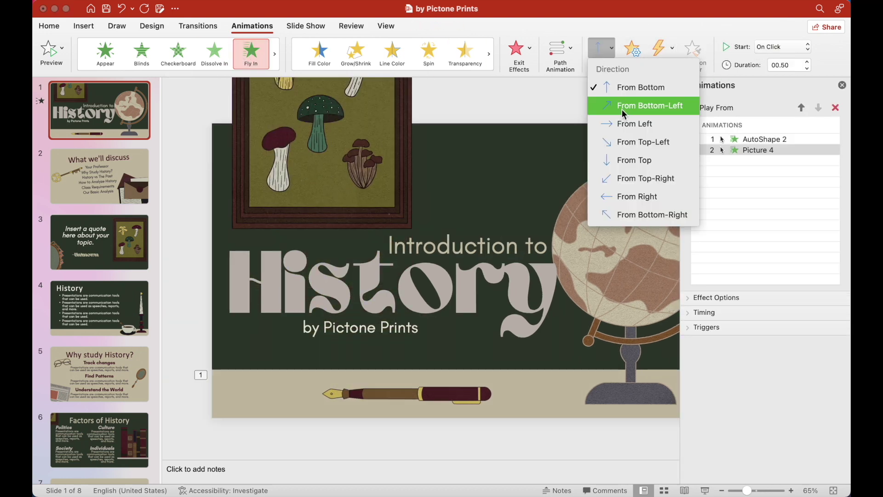
left_click(629, 131)
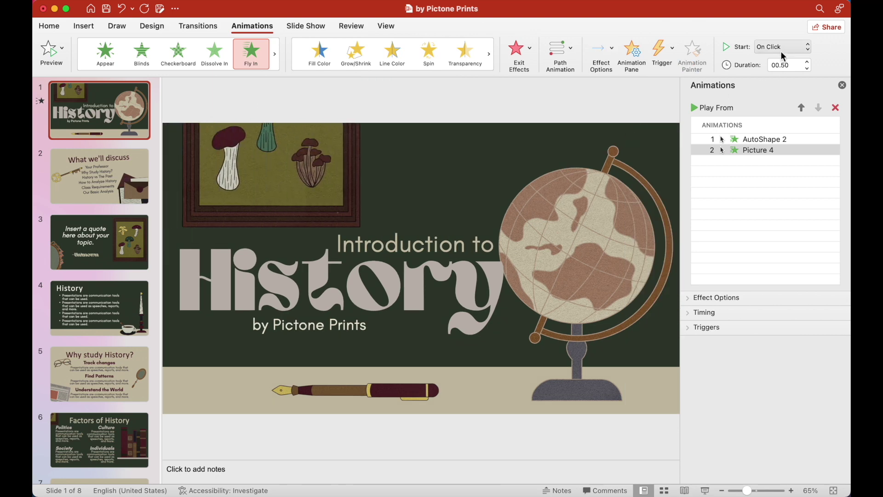
Make the globe picture fly in from the right.
left_click(598, 186)
scroll(598, 186, "left", 2)
left_click(251, 62)
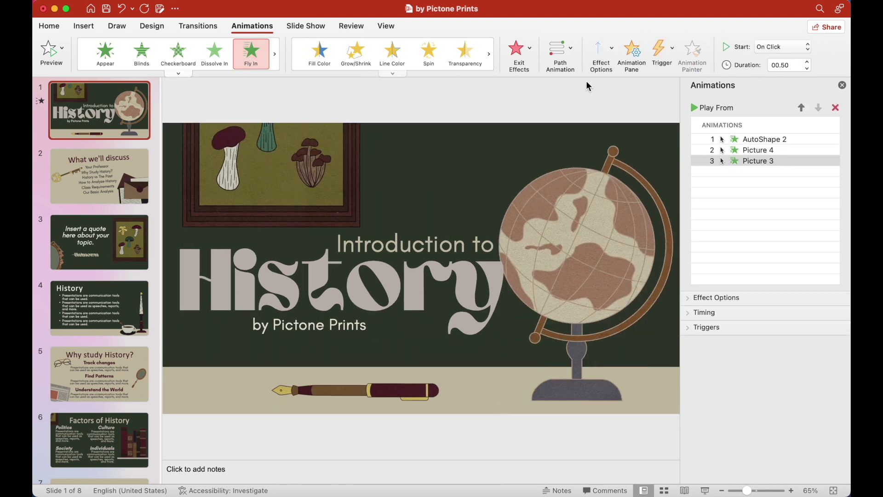
left_click(600, 53)
left_click(625, 197)
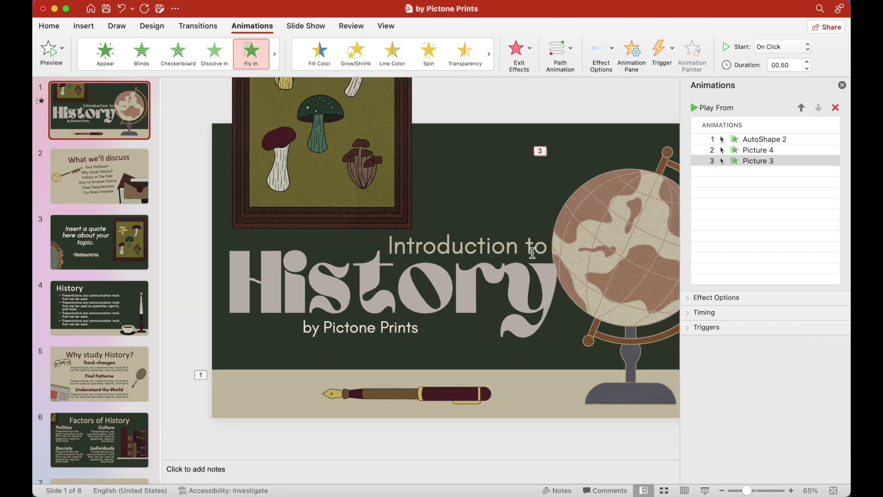
left_click(532, 248)
After trying Curve Up, Flip and Drop, give 'Introduction to' a Whip entrance.
left_click(178, 73)
scroll(216, 244, "down", 5)
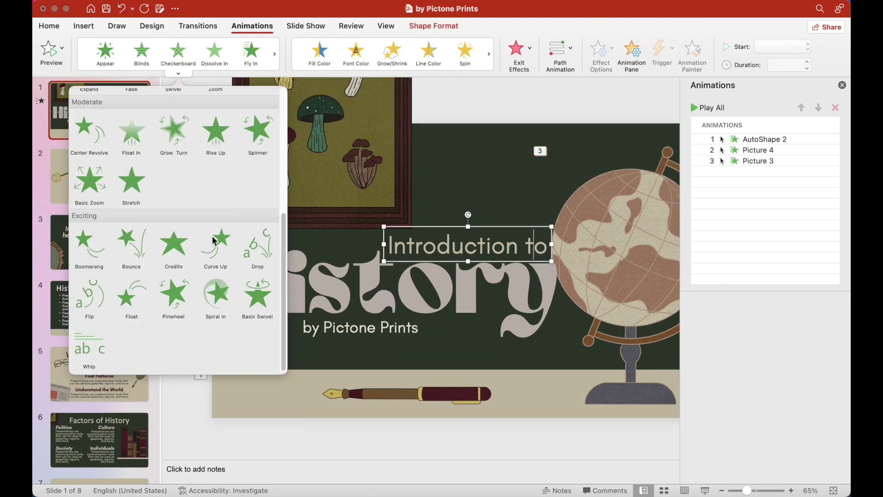
left_click(220, 260)
left_click(239, 51)
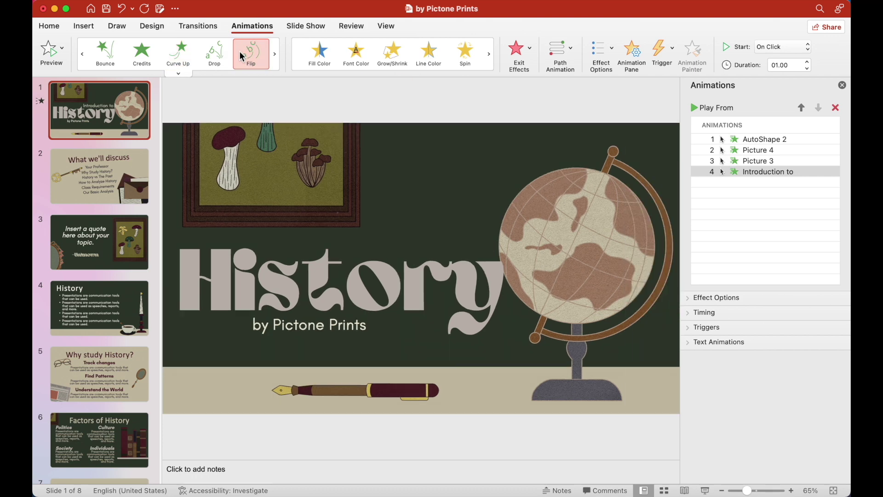
left_click(228, 59)
scroll(238, 57, "down", 2)
left_click(243, 55)
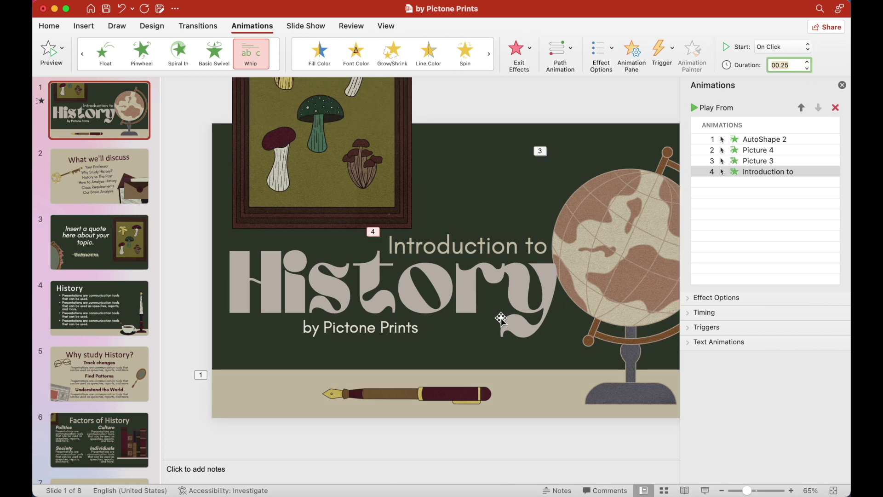
Give the large History title a Curve Up entrance after trying Basic Swivel, Spiral In and Float.
left_click(503, 315)
left_click(488, 295)
left_click(219, 62)
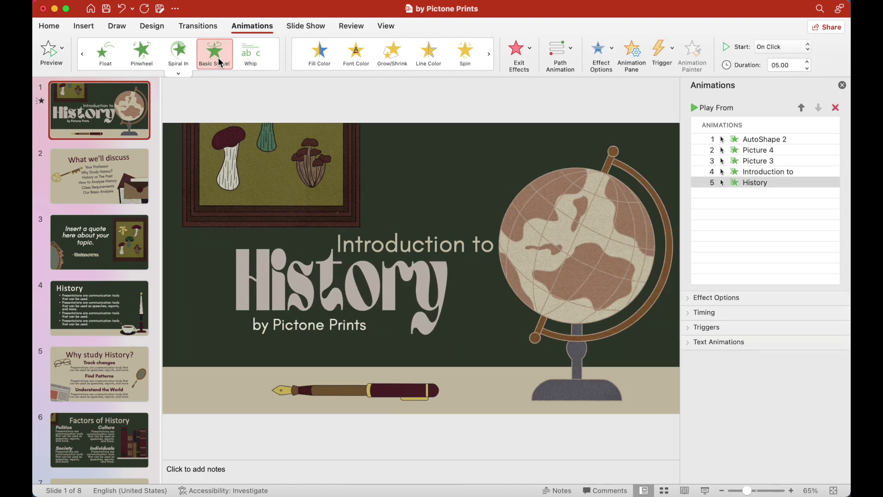
left_click(189, 62)
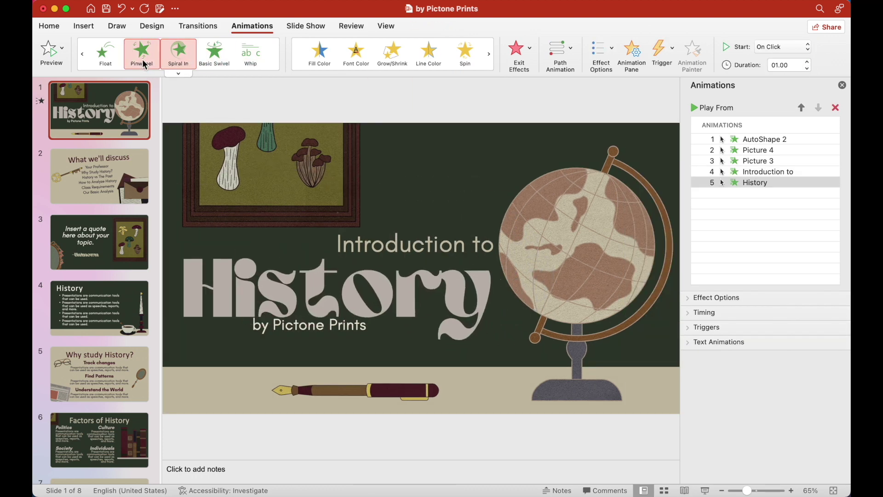
left_click(105, 53)
left_click(85, 64)
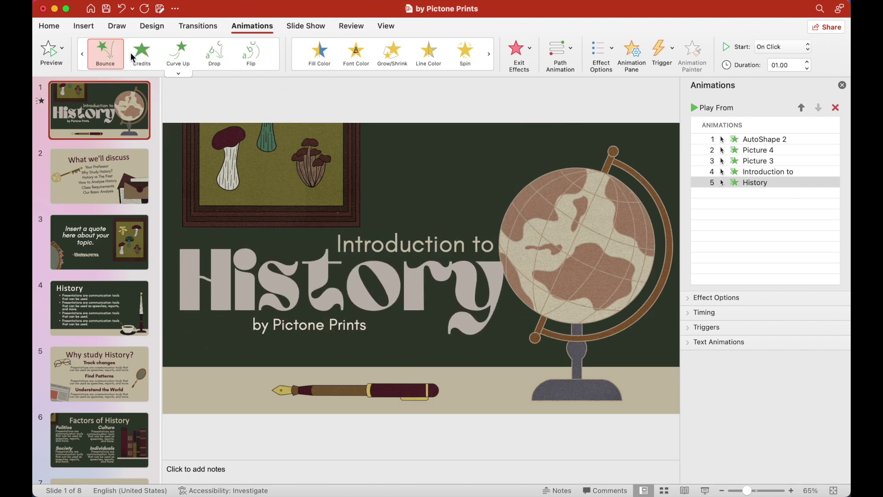
left_click(195, 49)
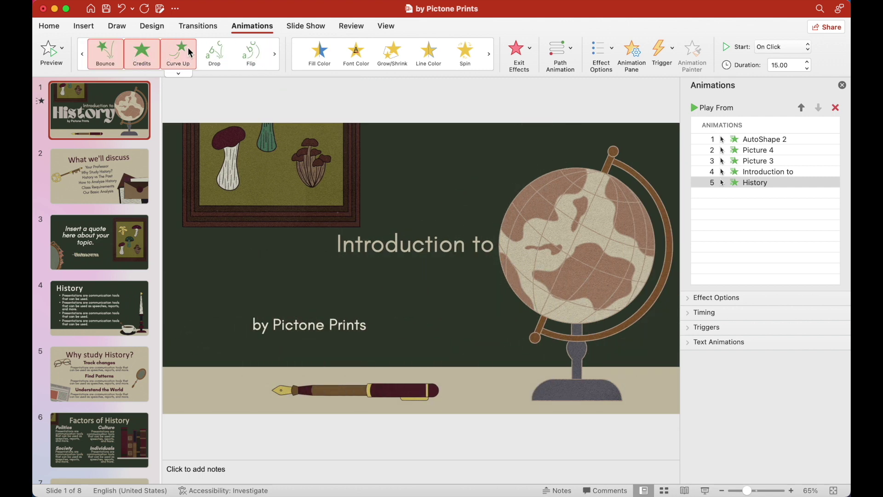
Set the History animation to start After Previous.
left_click(804, 48)
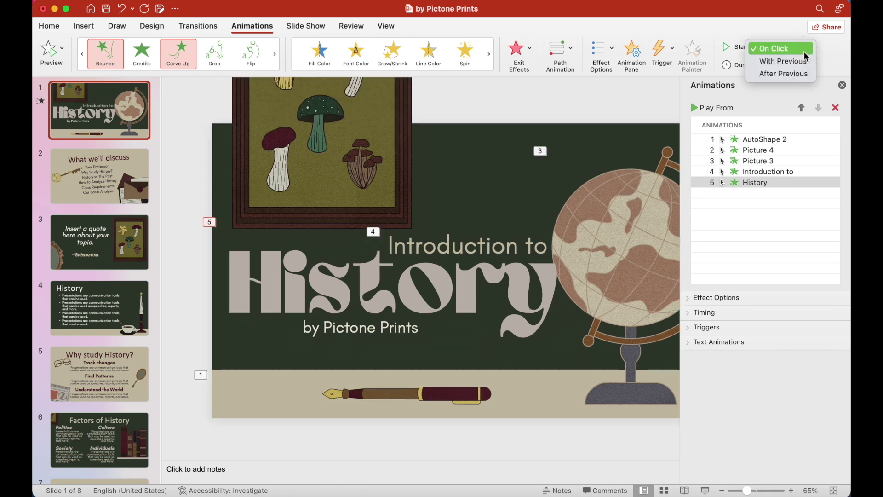
left_click(778, 75)
left_click(606, 69)
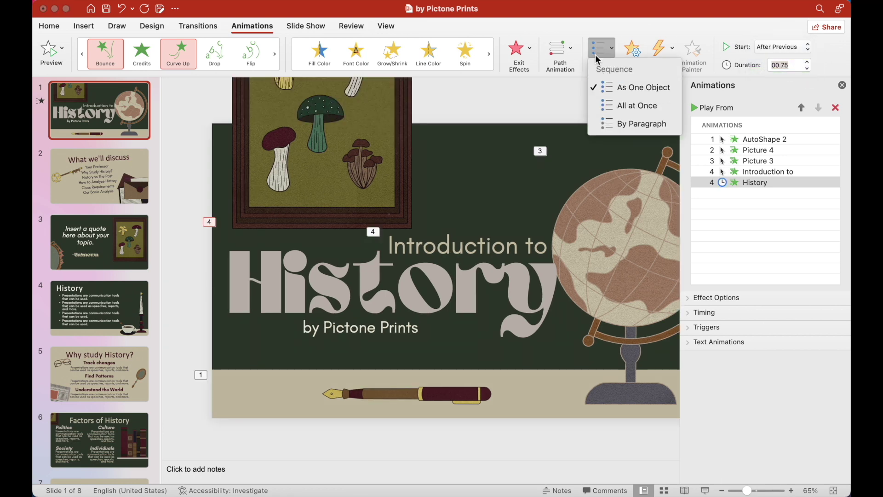
Give the 'by Pictone Prints' byline a Stretch entrance instead of Credits.
left_click(380, 327)
left_click(138, 59)
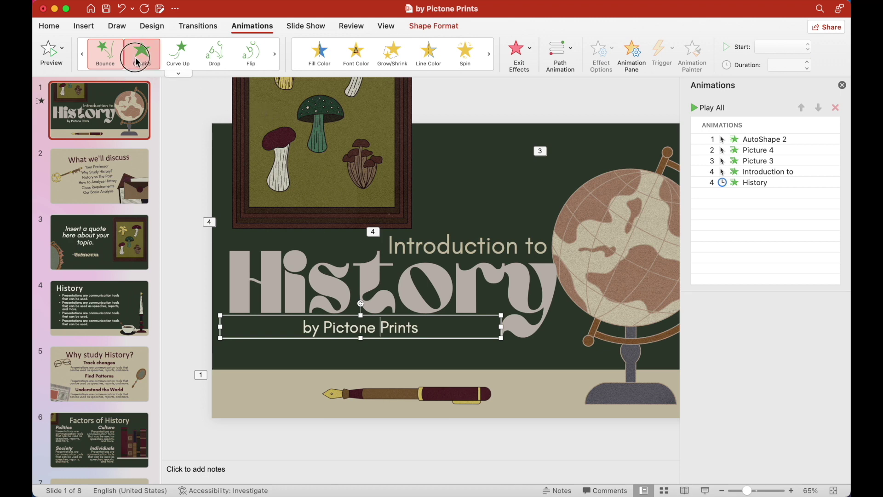
left_click(82, 54)
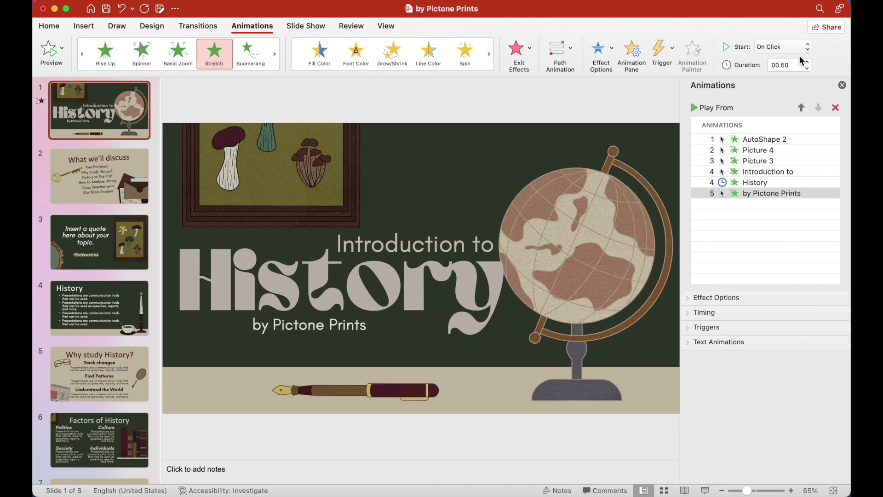
Set all six slide-1 animations to start After Previous and preview the sequence.
left_click(790, 172)
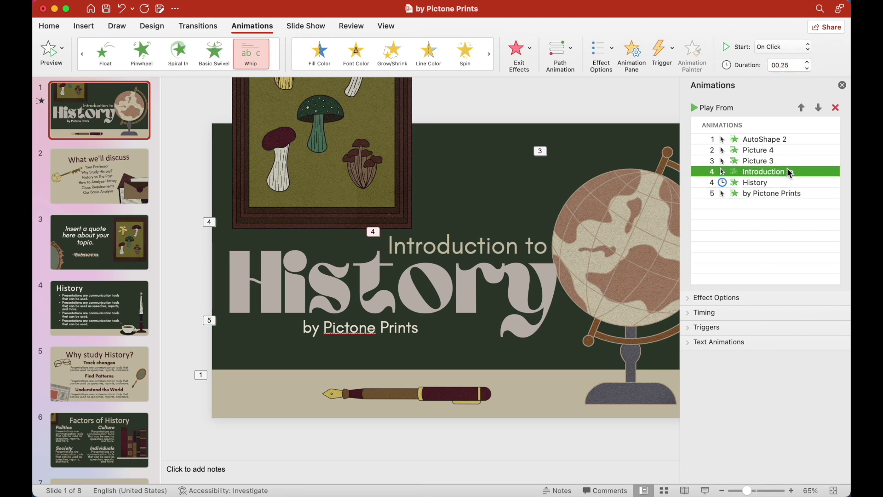
key("super+a")
left_click(768, 49)
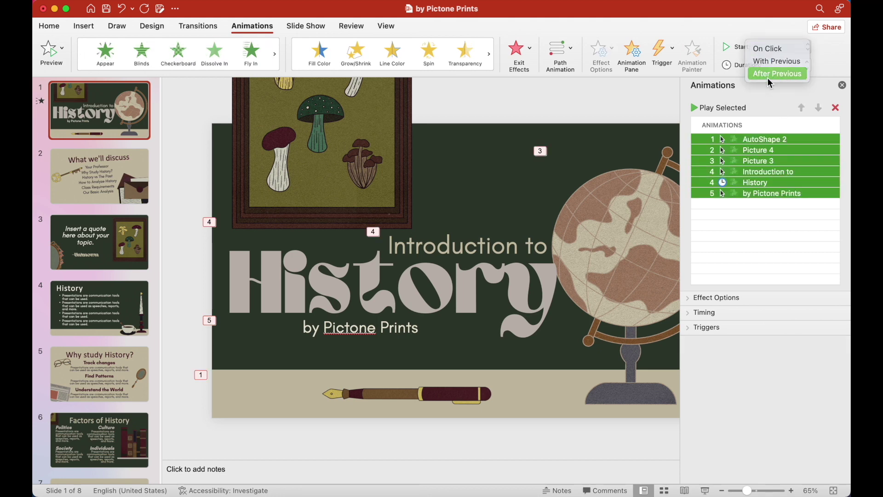
left_click(777, 74)
left_click(49, 53)
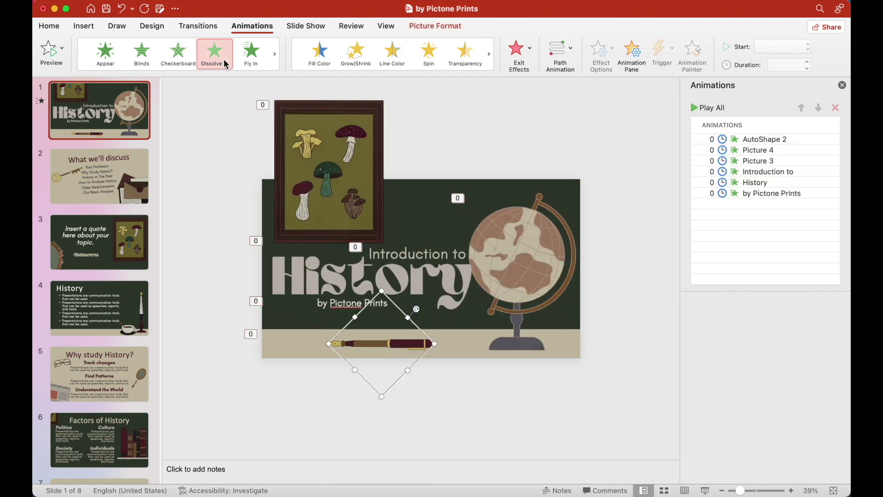
Give the pen picture a Spinner entrance after trying Credits, Curve Up, Pinwheel, Bounce and Stretch.
left_click(179, 72)
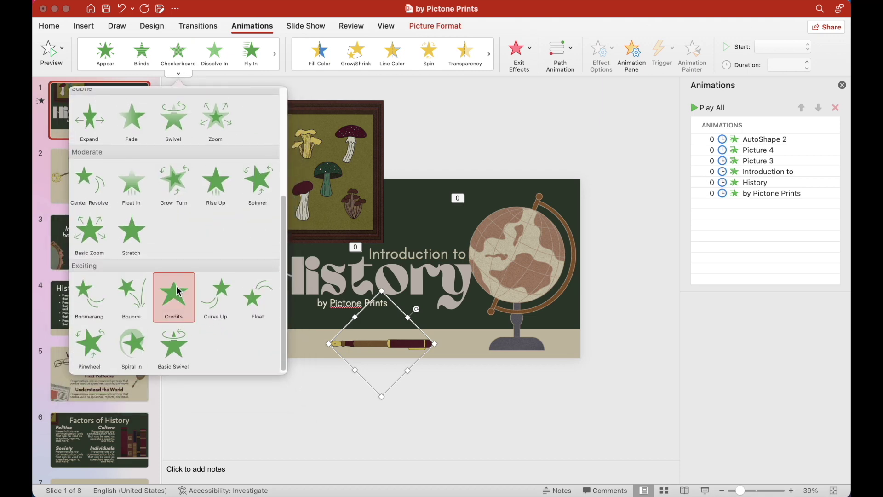
left_click(177, 291)
left_click(179, 57)
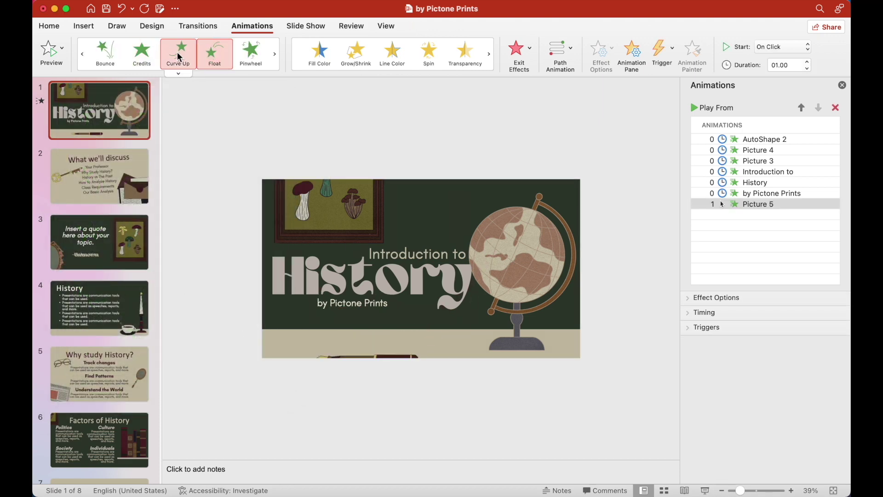
left_click(248, 58)
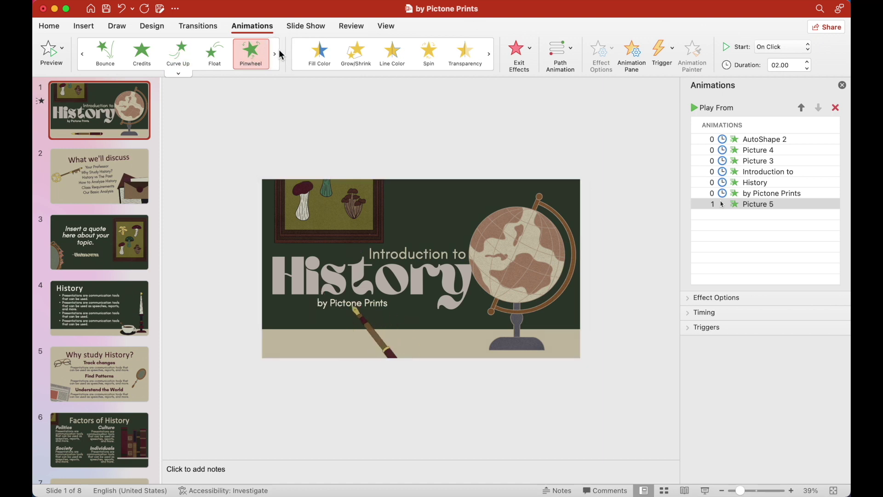
left_click(118, 62)
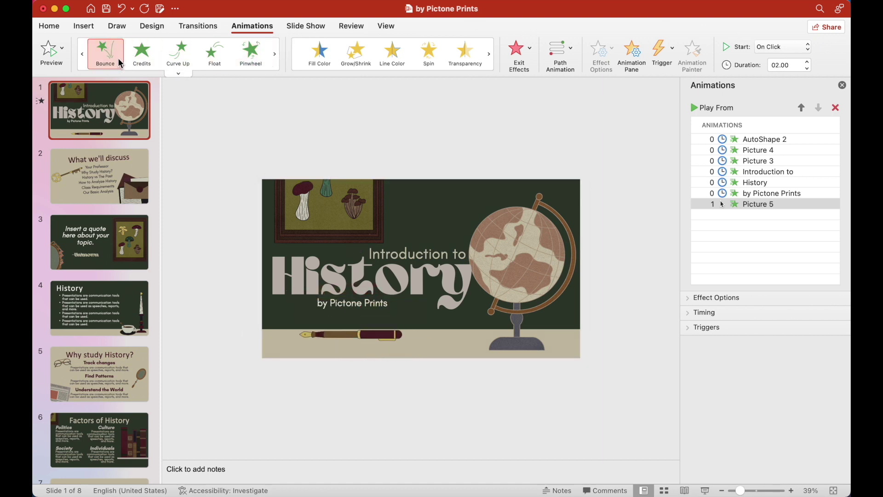
left_click(82, 54)
left_click(214, 54)
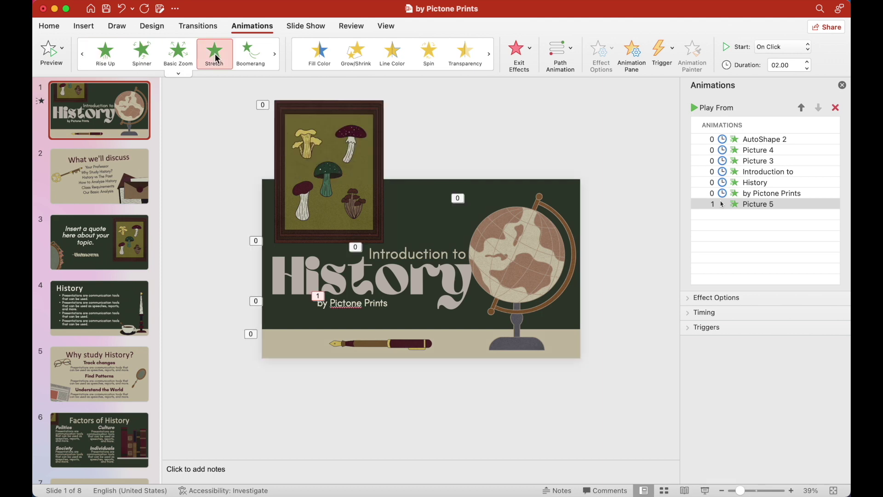
left_click(246, 57)
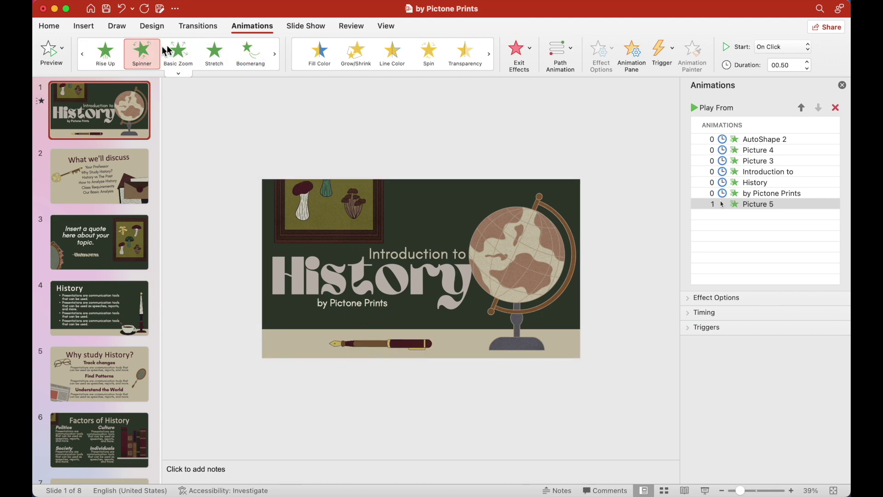
Set the pen's Spinner animation to start After Previous.
left_click(787, 46)
left_click(789, 82)
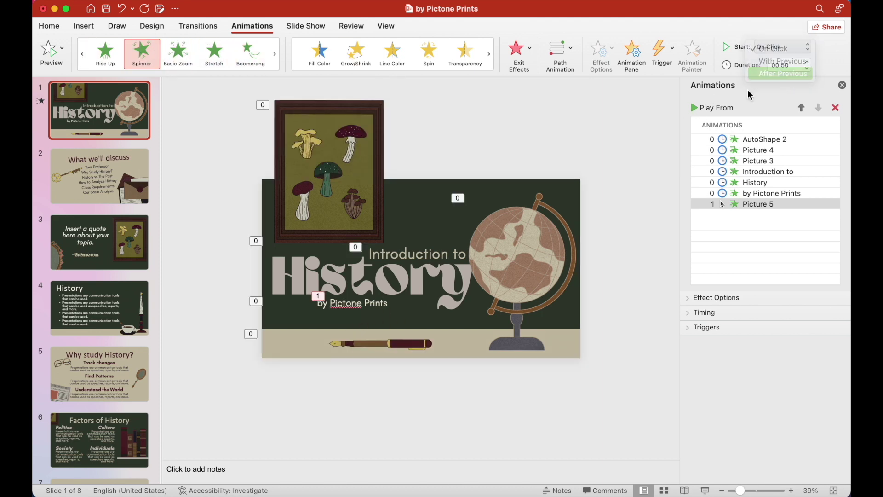
scroll(592, 166, "up", 3)
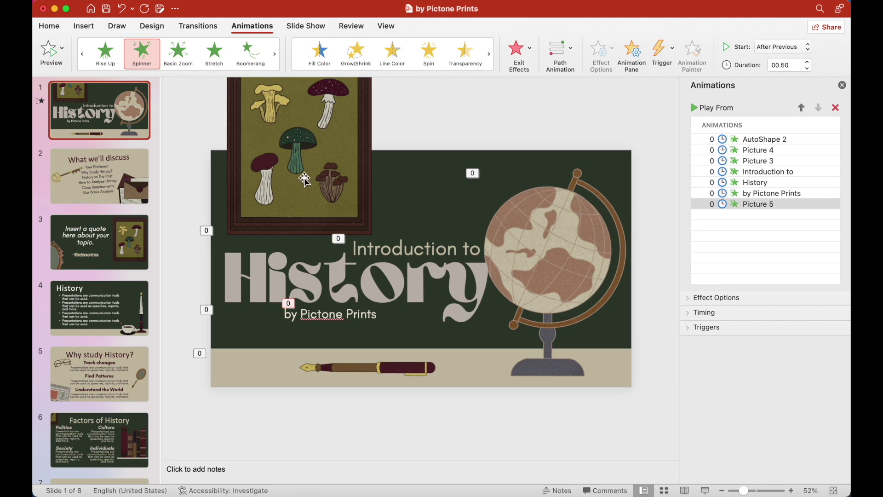
left_click(115, 181)
Select the 'What we'll discuss' title text and browse the font list without changing the font.
left_click(419, 187)
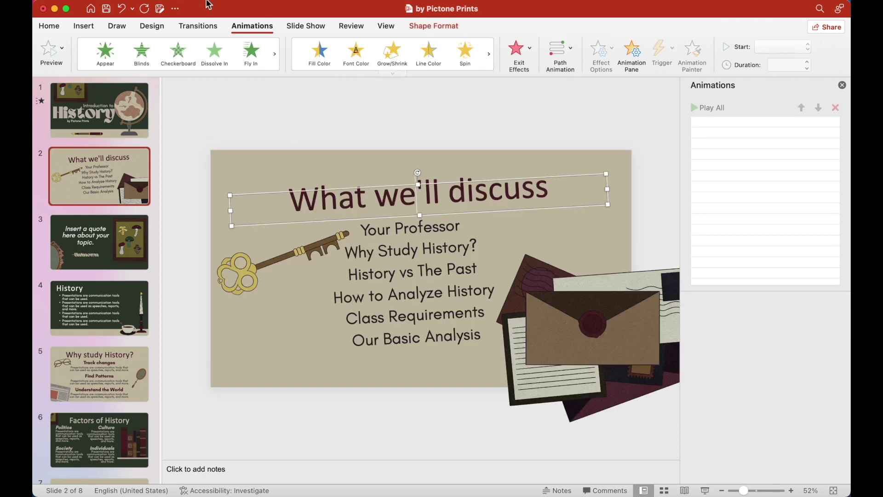
left_click(50, 27)
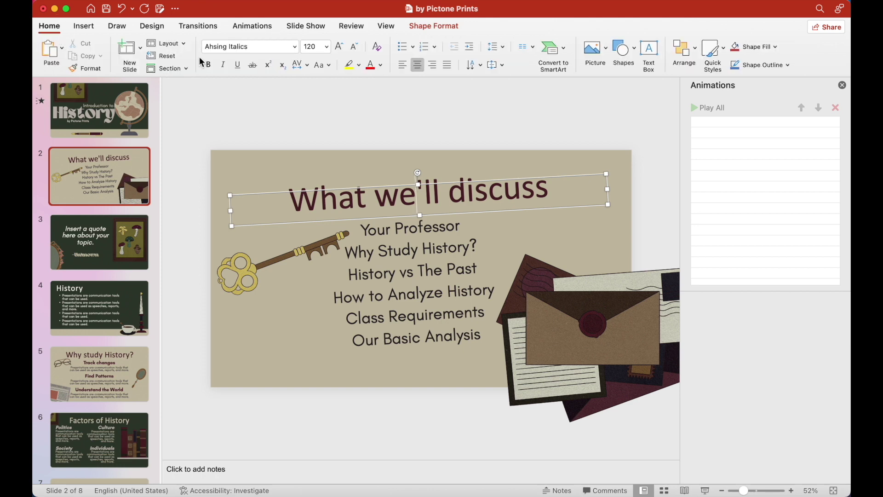
left_click(419, 27)
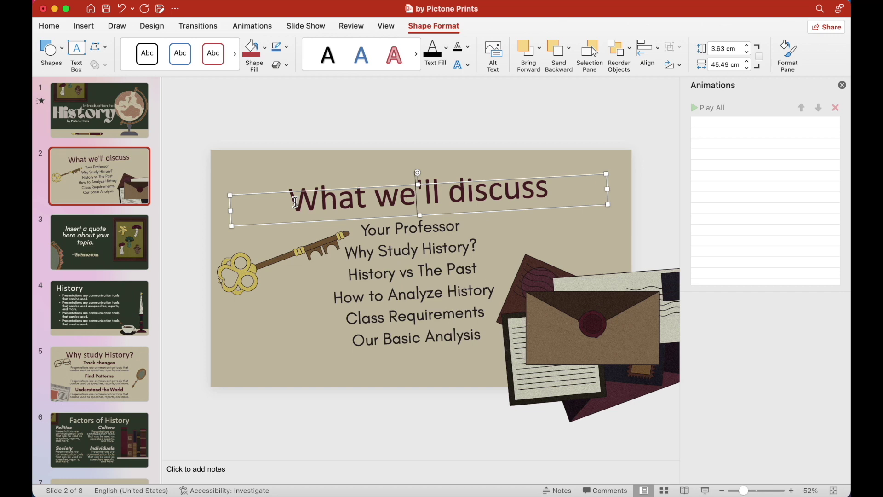
left_click_drag(292, 205, 592, 174)
left_click(532, 181)
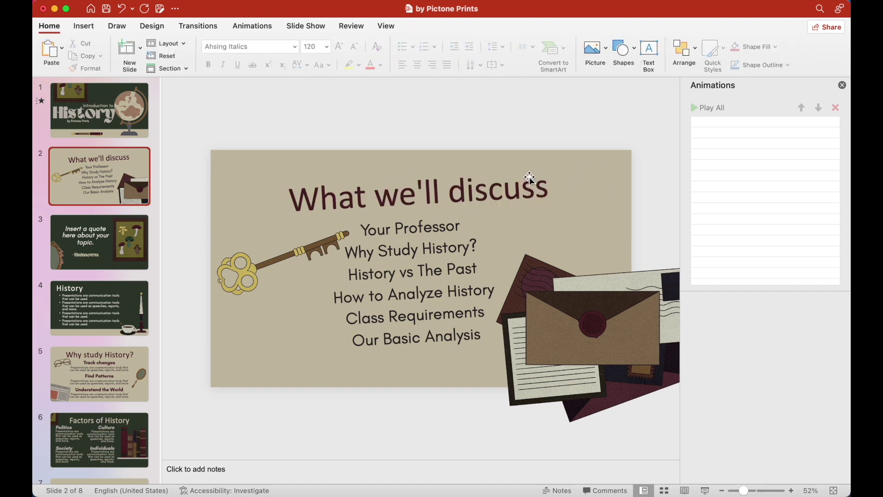
double_click(517, 188)
left_click(51, 27)
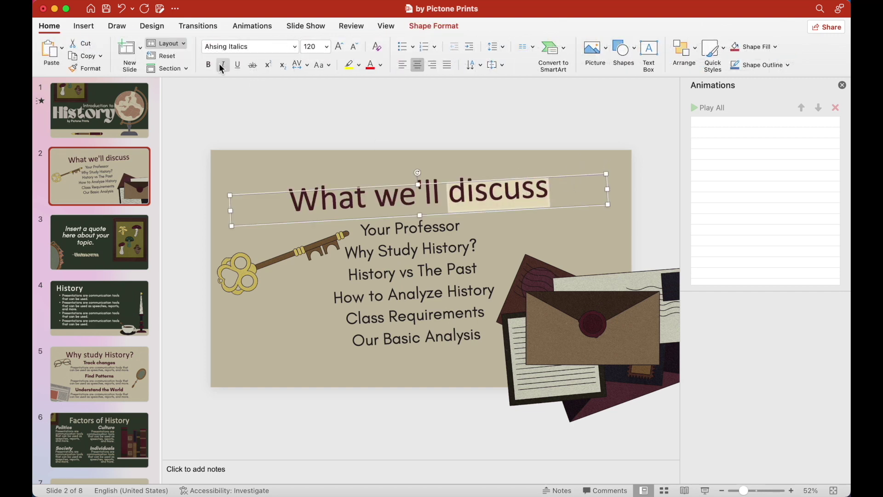
left_click(294, 46)
mouse_move(303, 62)
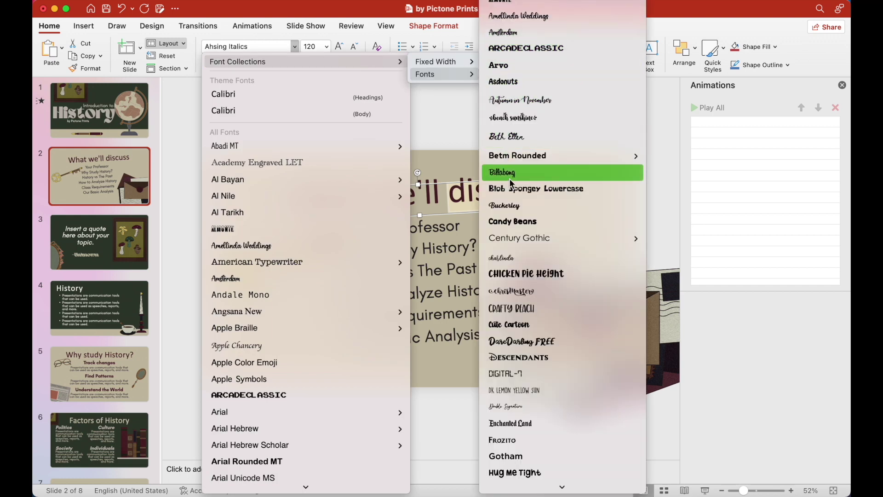
scroll(513, 179, "down", 10)
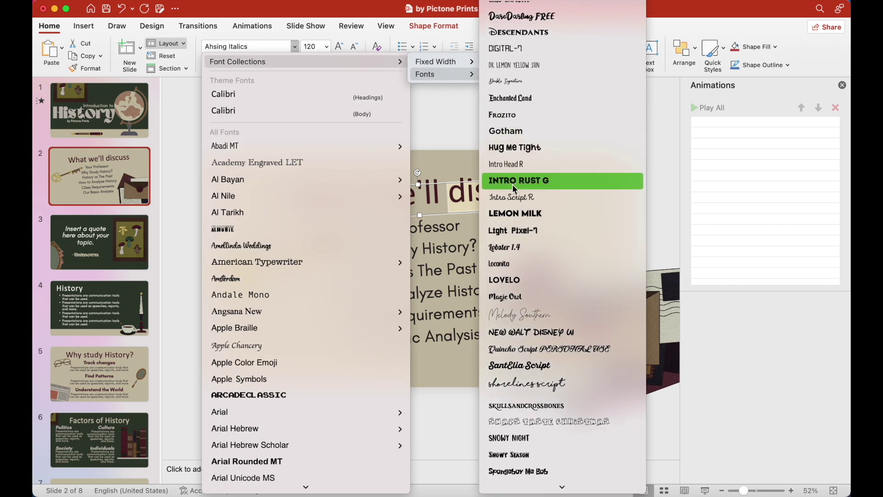
scroll(526, 314, "down", 1)
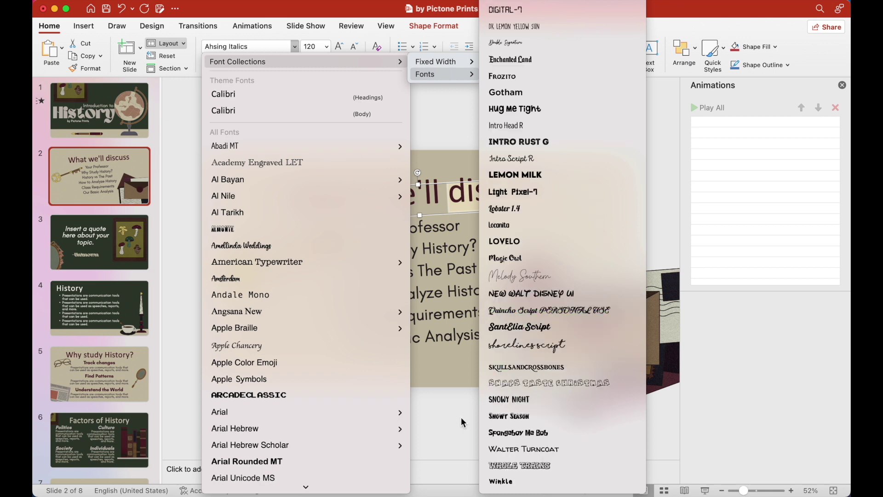
left_click(461, 416)
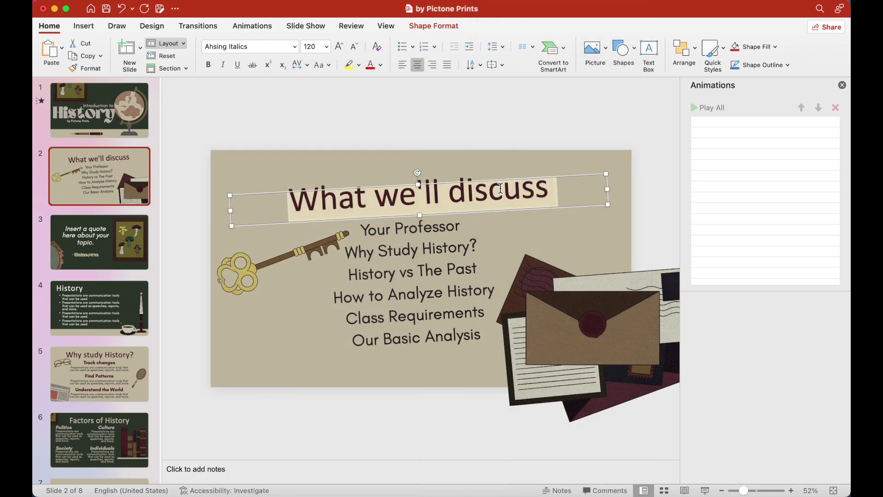
Compare the topic list and title text, ending with the title box selected.
left_click(498, 227)
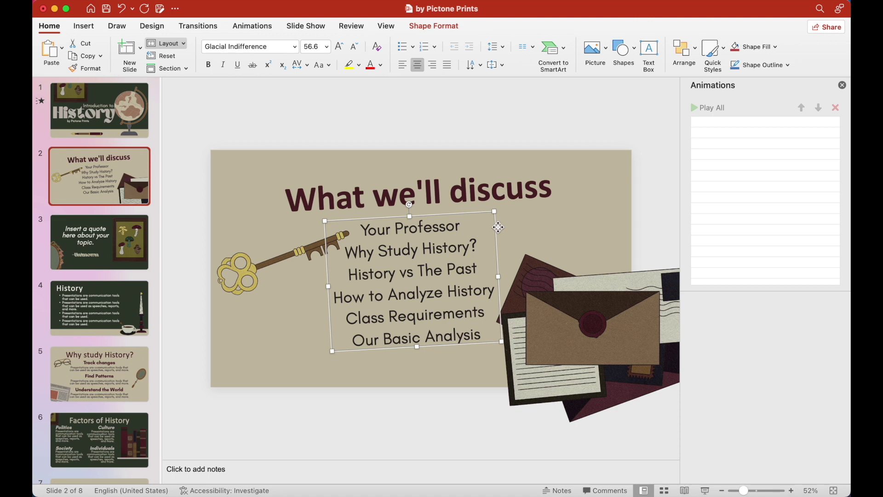
left_click(465, 167)
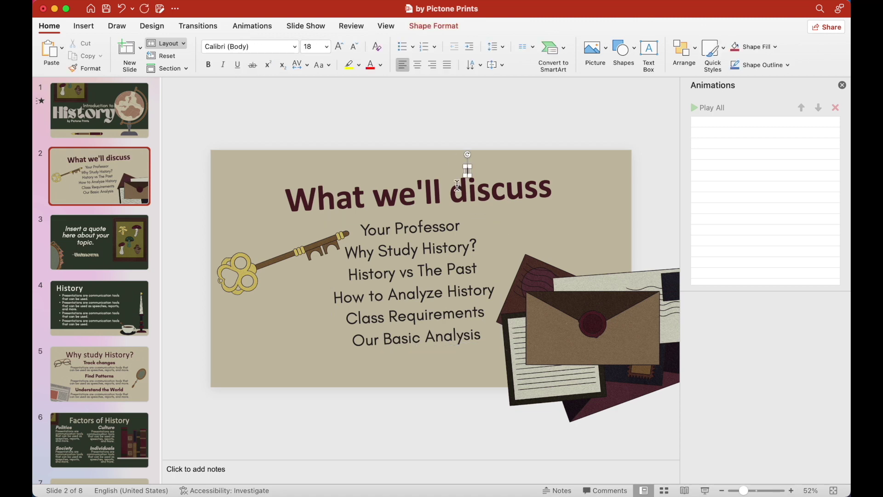
triple_click(465, 188)
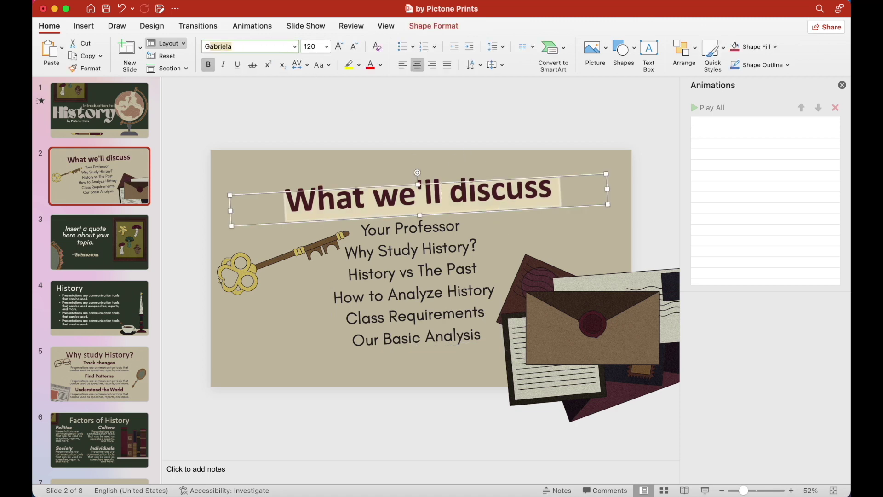
type("Glaccial")
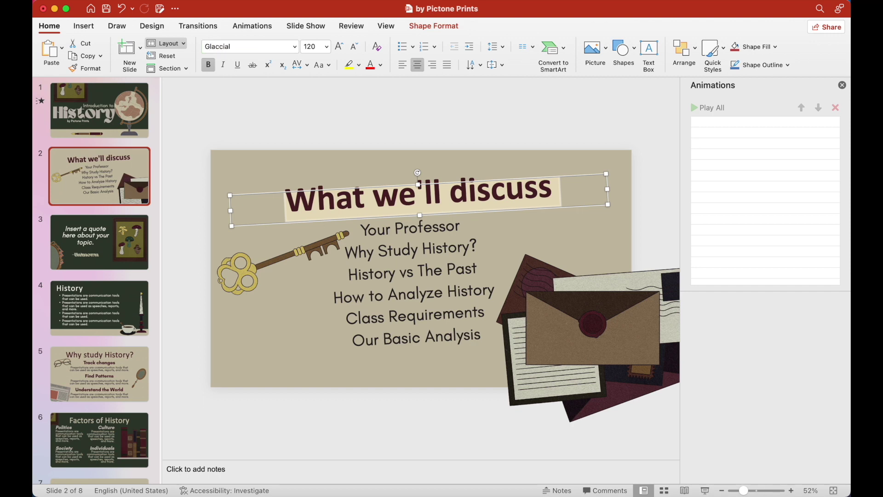
left_click(367, 237)
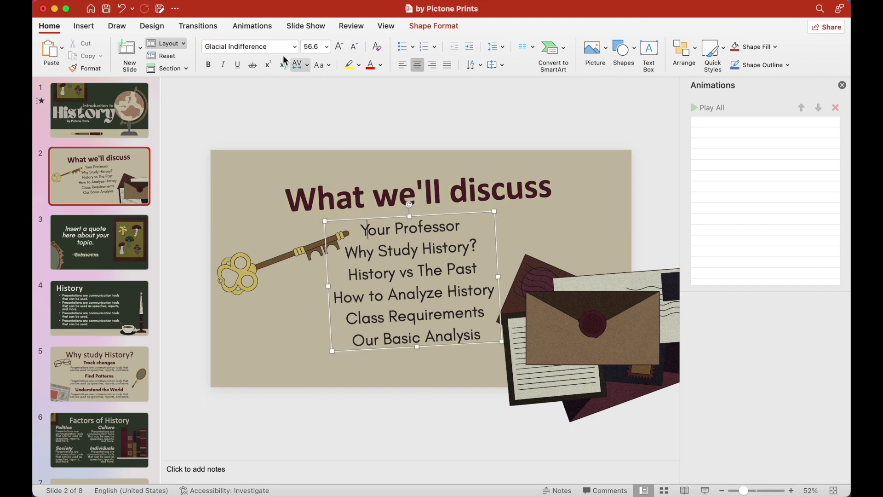
left_click(367, 187)
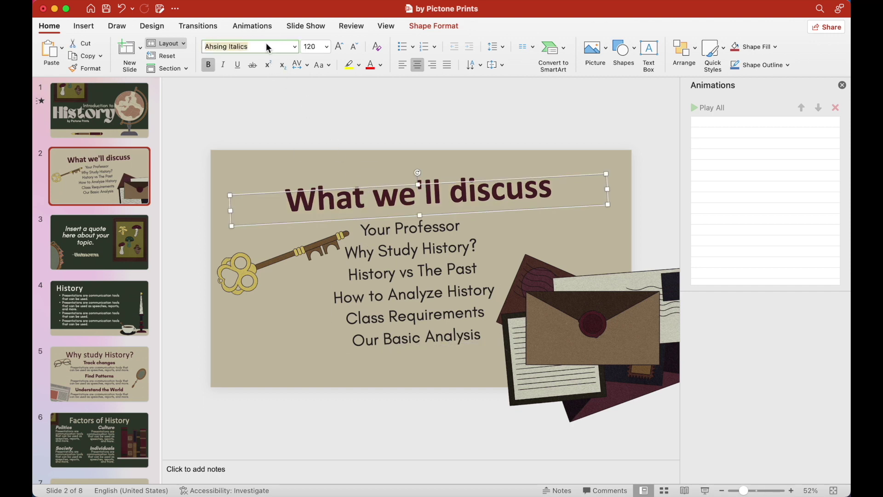
left_click(405, 256)
left_click(384, 189)
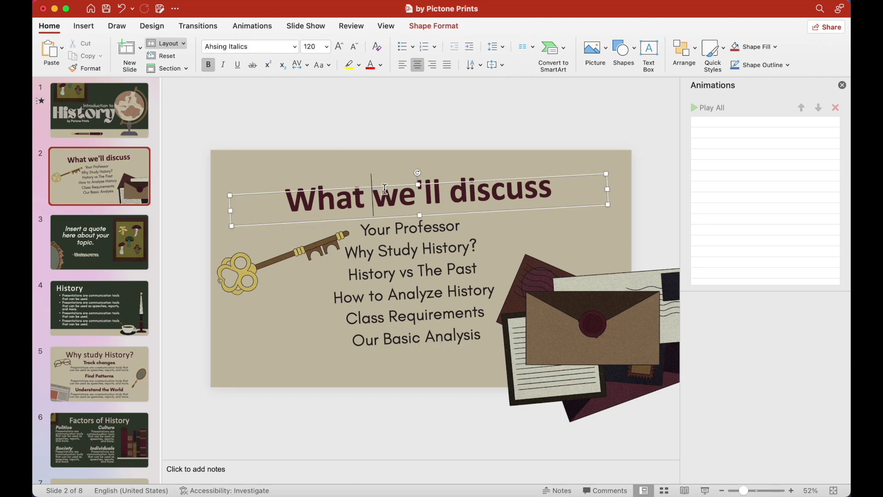
left_click(384, 156)
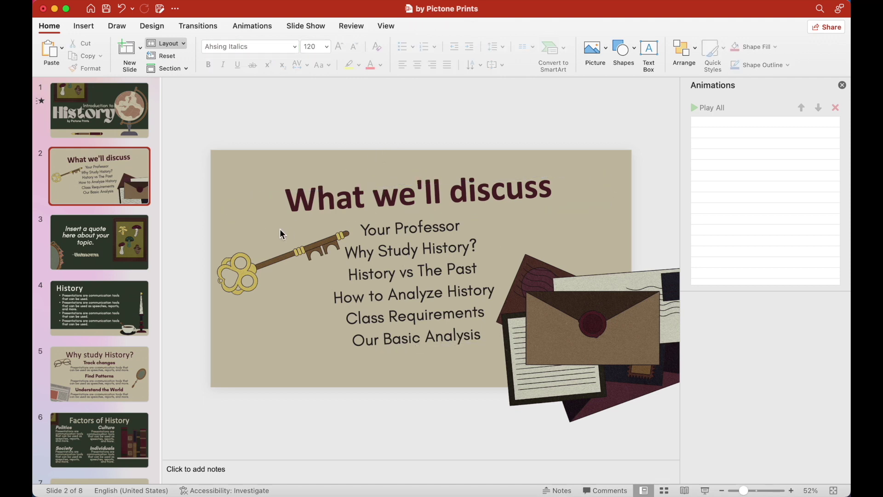
left_click(315, 197)
Give the slide 2 title a Split entrance, Vertical Out.
left_click(252, 26)
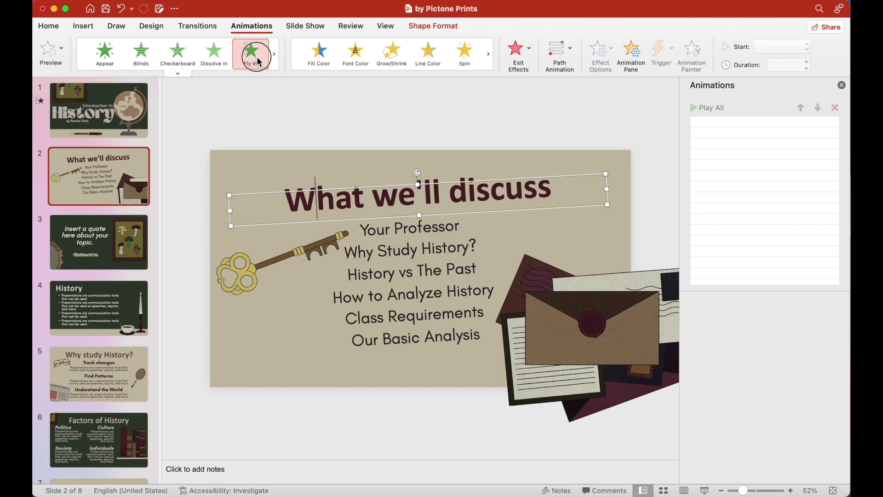
left_click(258, 61)
left_click(274, 53)
left_click(214, 53)
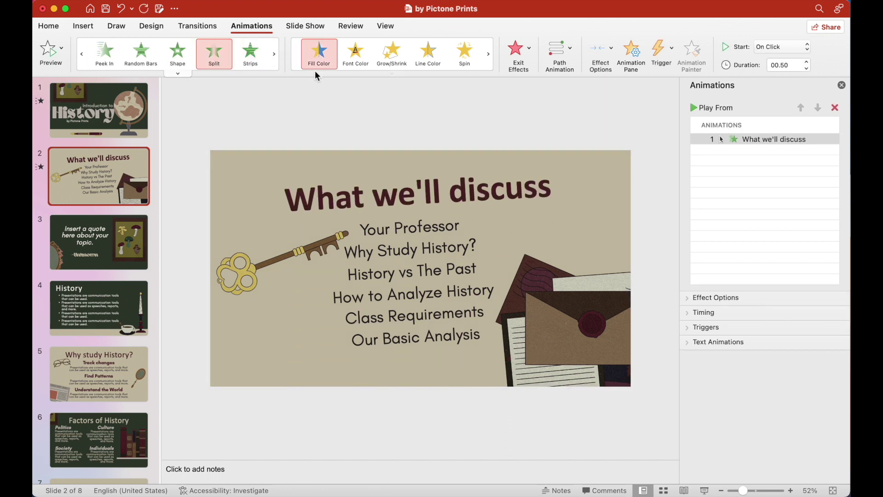
left_click(600, 50)
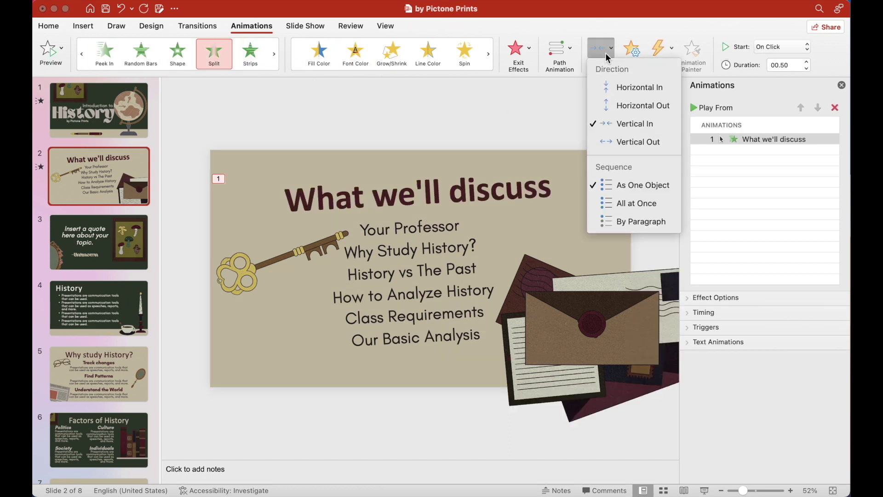
left_click(617, 142)
Give the topic list a Peek In entrance From Top, starting After Previous.
left_click(420, 250)
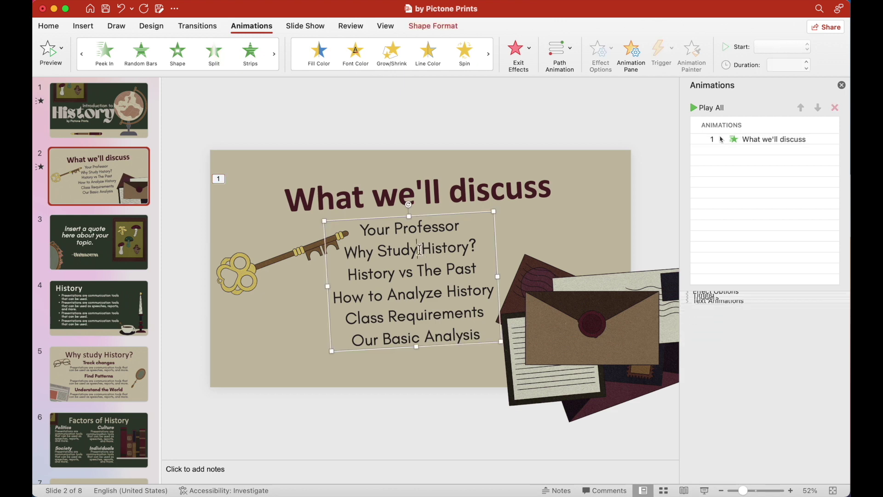
left_click(111, 61)
left_click(605, 58)
left_click(619, 141)
left_click(780, 48)
left_click(779, 75)
Try Strips, Wheel and Wedge entrances on the envelope picture.
left_click(588, 286)
left_click(250, 62)
left_click(275, 55)
left_click(250, 55)
left_click(274, 55)
left_click(135, 62)
left_click(117, 60)
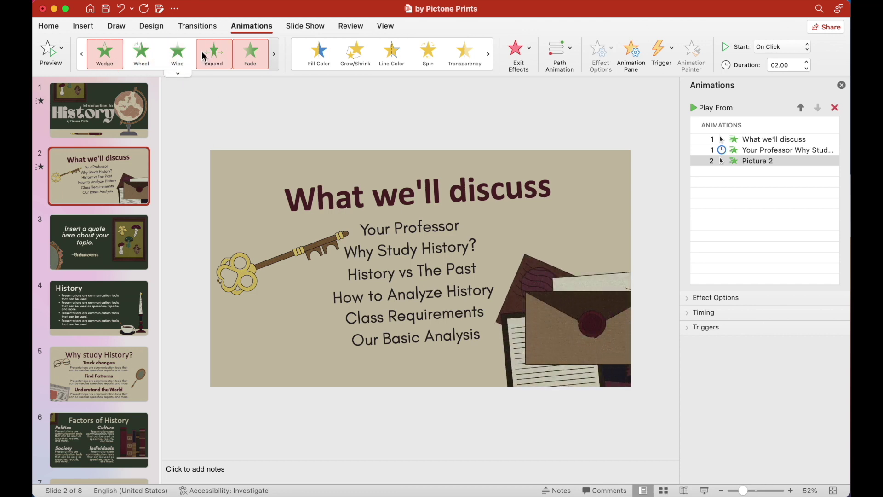
Set the envelope to a one-spoke Wheel entrance lasting 0.5 s, starting After Previous.
left_click(177, 55)
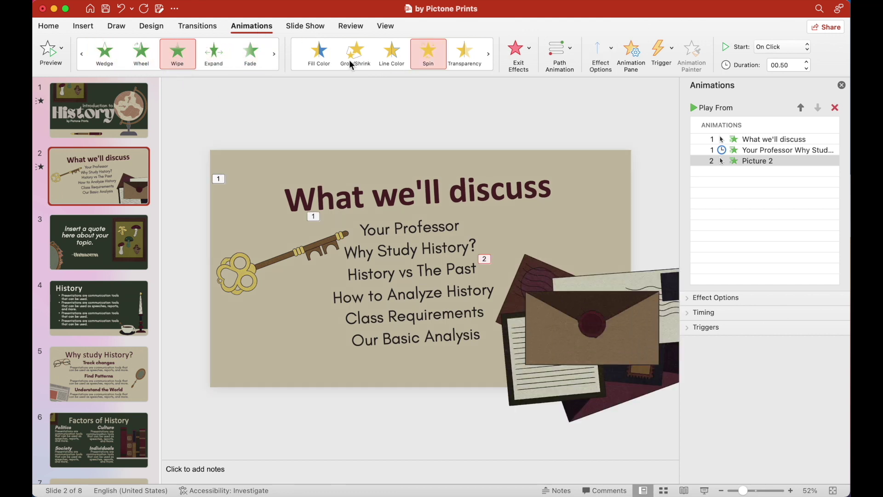
left_click(142, 55)
left_click(600, 49)
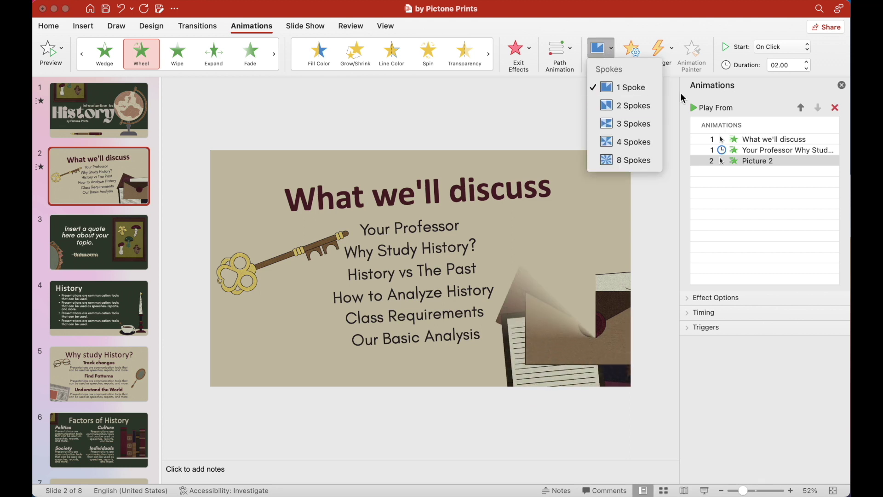
left_click(807, 68)
left_click(807, 68)
left_click(807, 68)
left_click(807, 68)
left_click(807, 68)
left_click(807, 68)
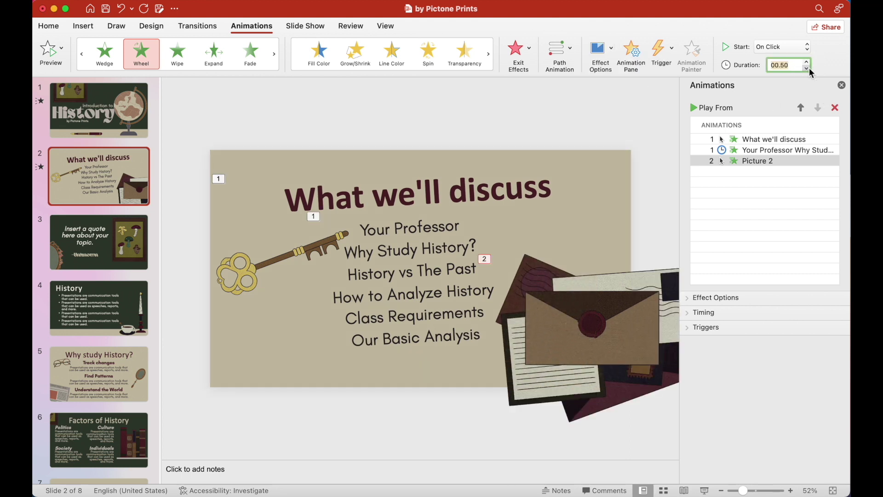
left_click(791, 48)
left_click(777, 73)
Give the key picture a Spinner entrance after trying Expand, Center Revolve, Zoom, Float In and Grow Turn.
left_click(282, 263)
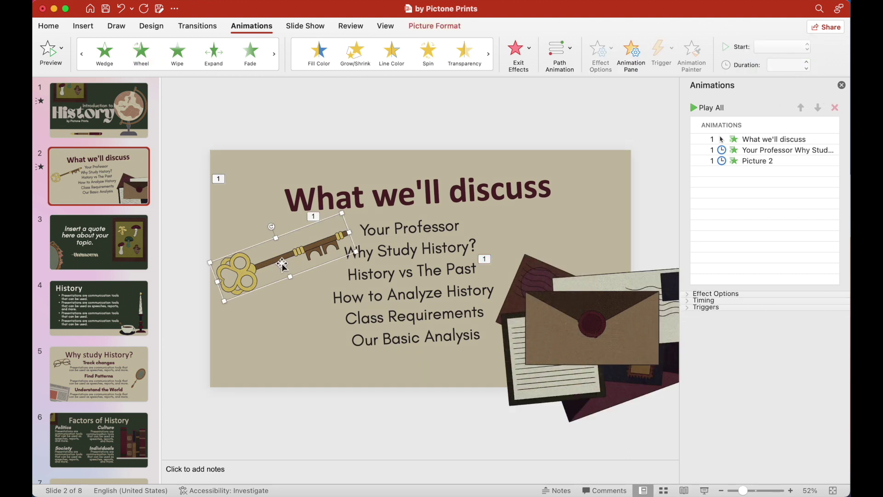
left_click(214, 54)
left_click(273, 56)
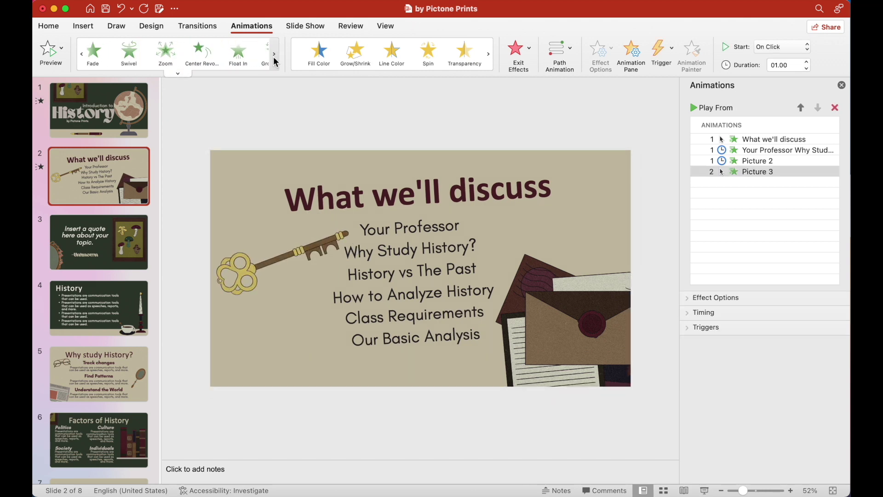
left_click(104, 54)
left_click(189, 65)
left_click(141, 53)
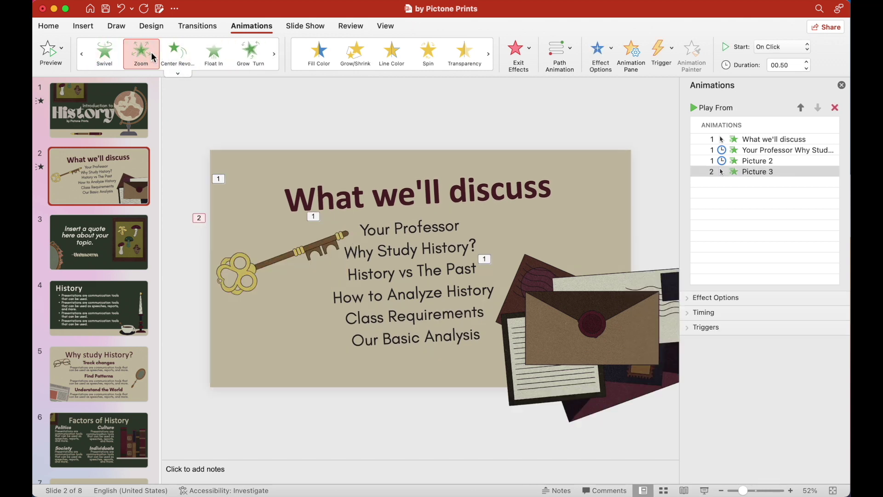
left_click(214, 54)
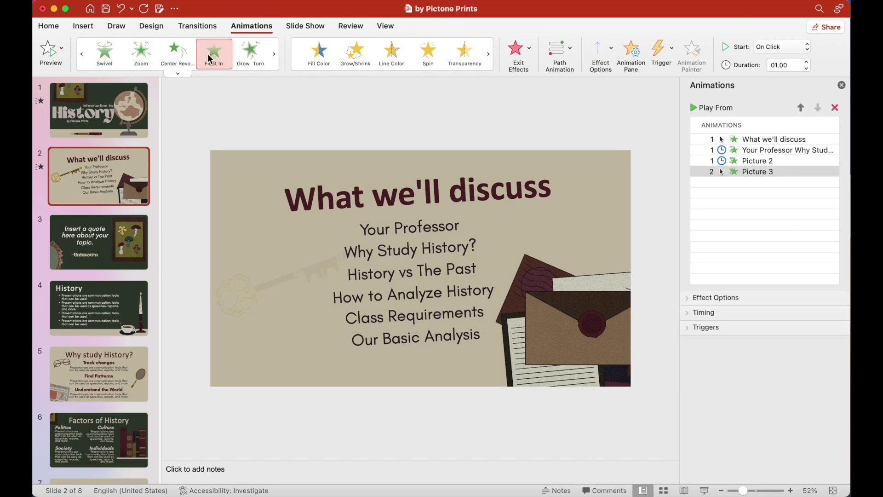
left_click(260, 58)
left_click(275, 56)
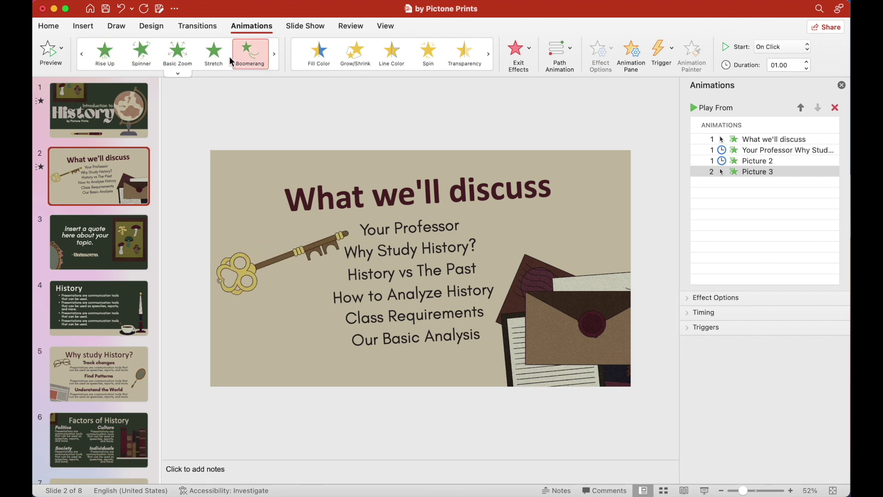
left_click(130, 56)
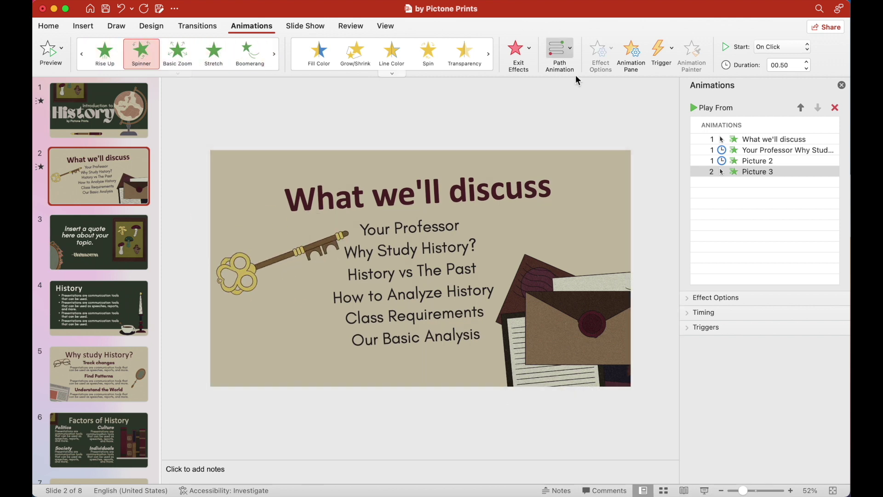
left_click(766, 47)
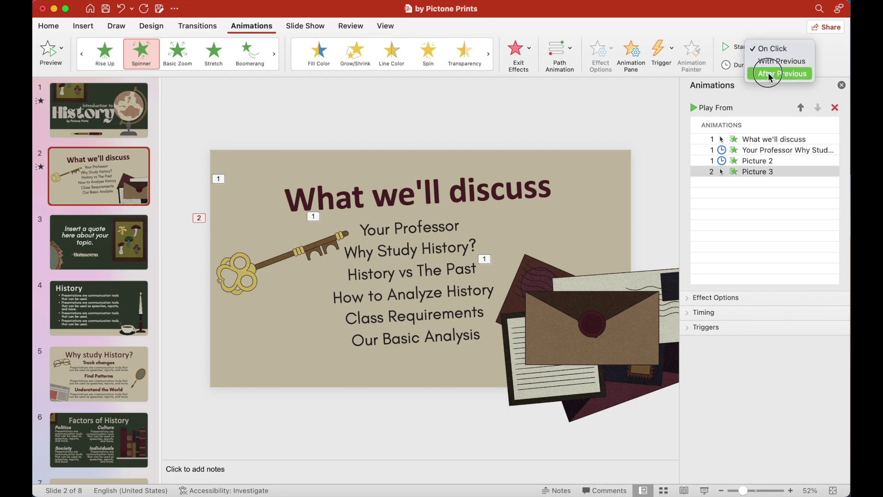
Set all four slide-2 animations to After Previous at 0.5 s duration and preview them.
left_click(768, 72)
left_click(770, 48)
left_click(763, 74)
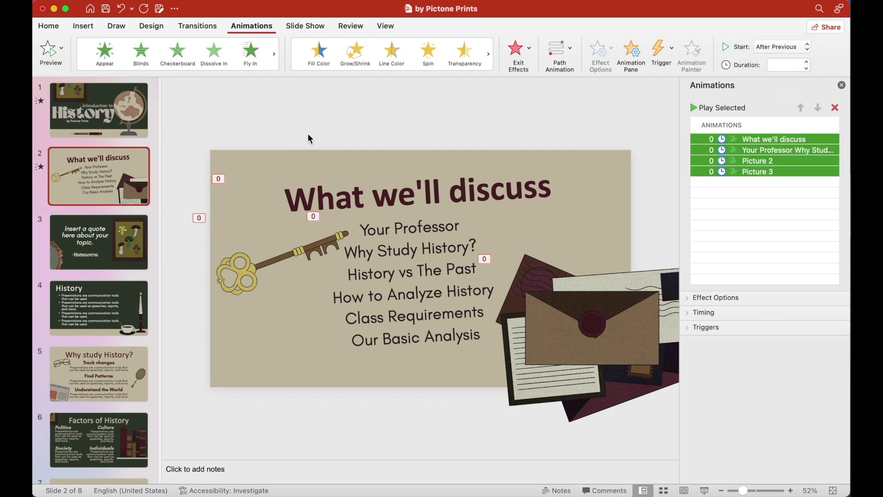
left_click(55, 55)
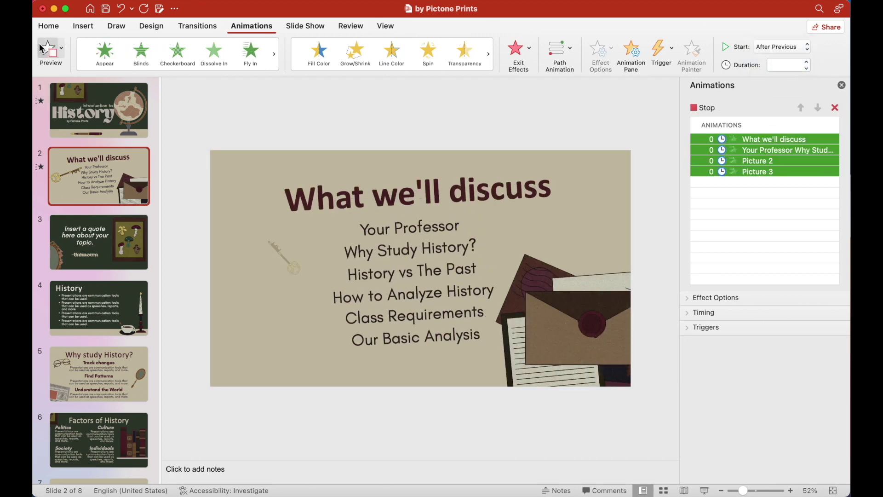
left_click(807, 63)
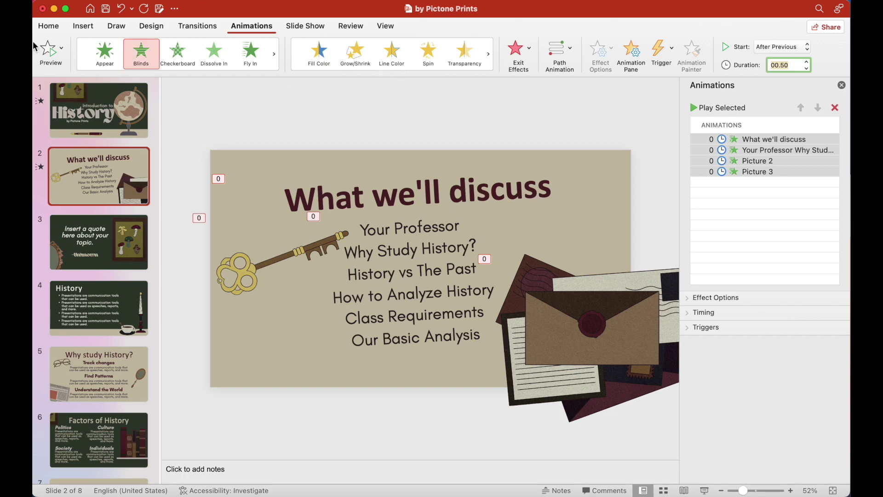
left_click(51, 48)
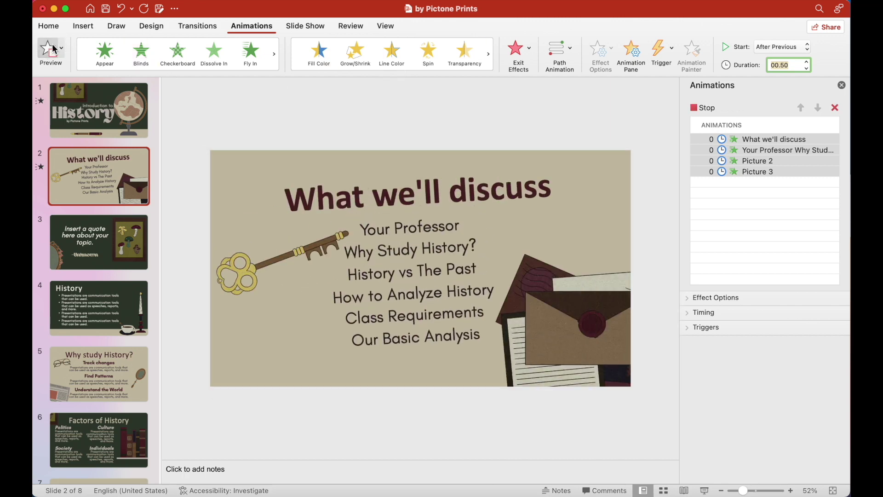
Browse slides 3 and 1, then return to slide 2 and bring up its transitions.
left_click(94, 247)
left_click(98, 122)
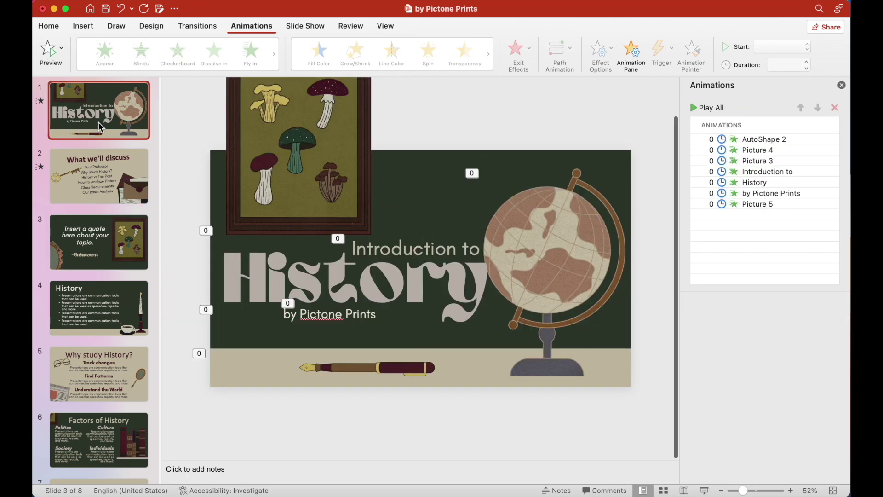
left_click(99, 176)
left_click(197, 25)
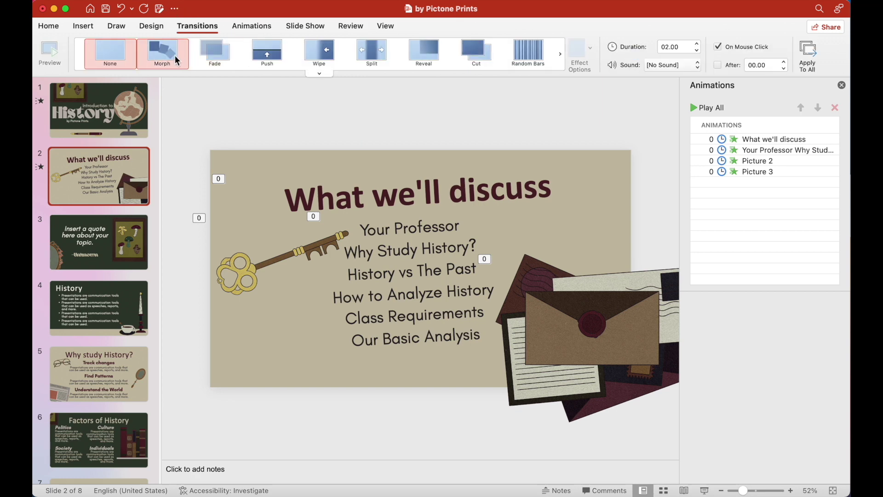
Give slide 2 a Peel Off transition after trying Morph, Fade, Push, Wipe, Split, Drape, Cover and Fall Over.
left_click(162, 53)
left_click(214, 51)
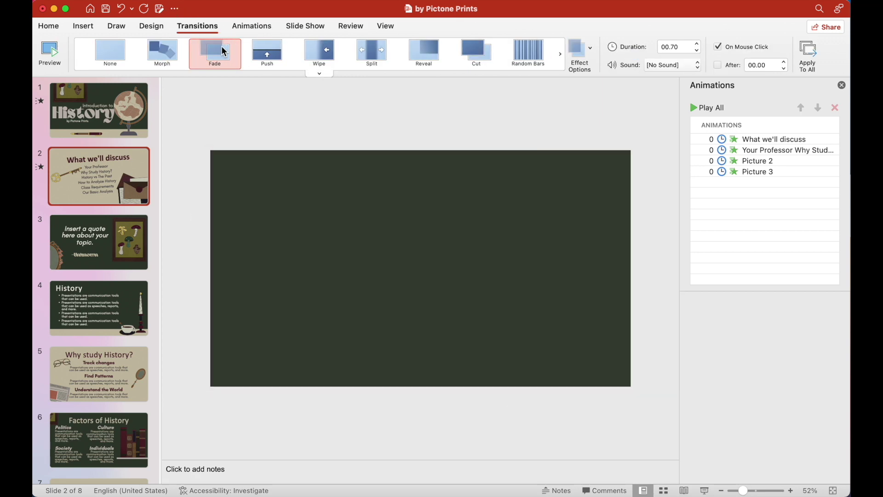
left_click(275, 54)
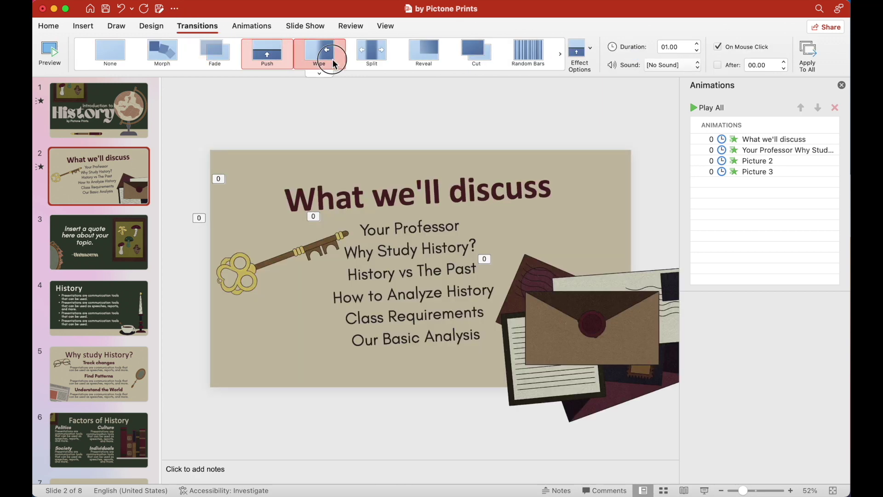
left_click(332, 59)
left_click(372, 54)
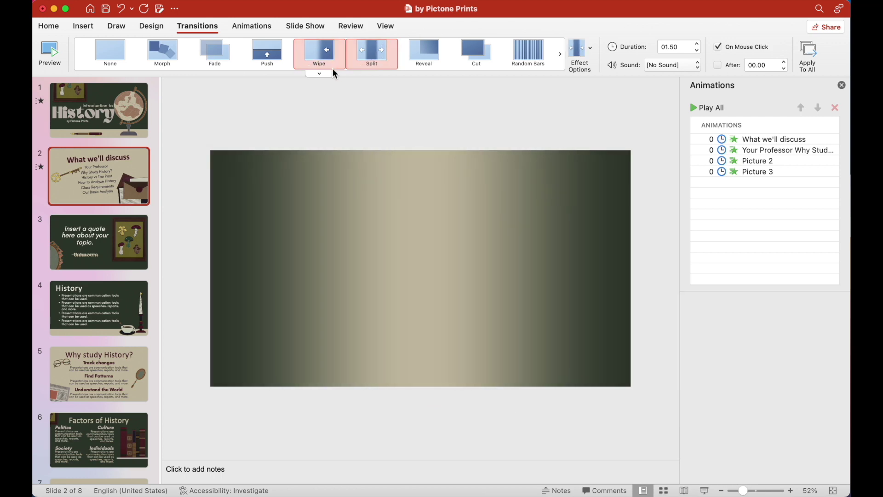
left_click(324, 72)
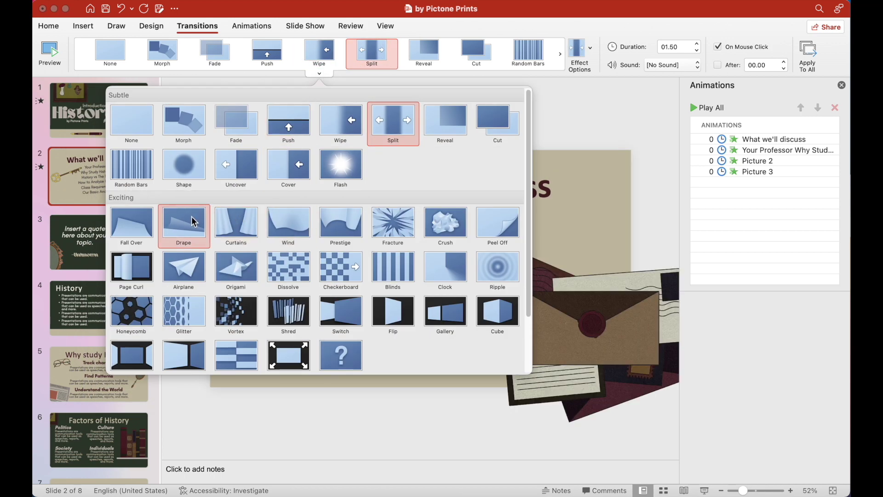
left_click(191, 217)
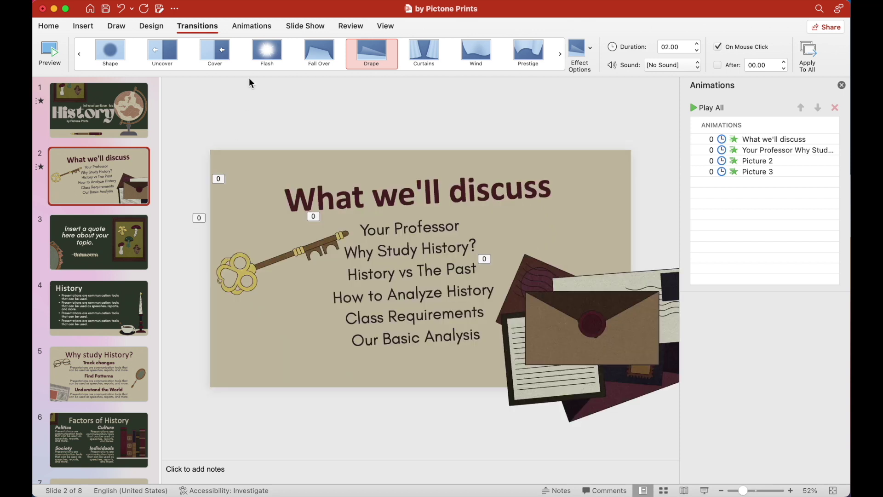
left_click(219, 62)
left_click(318, 53)
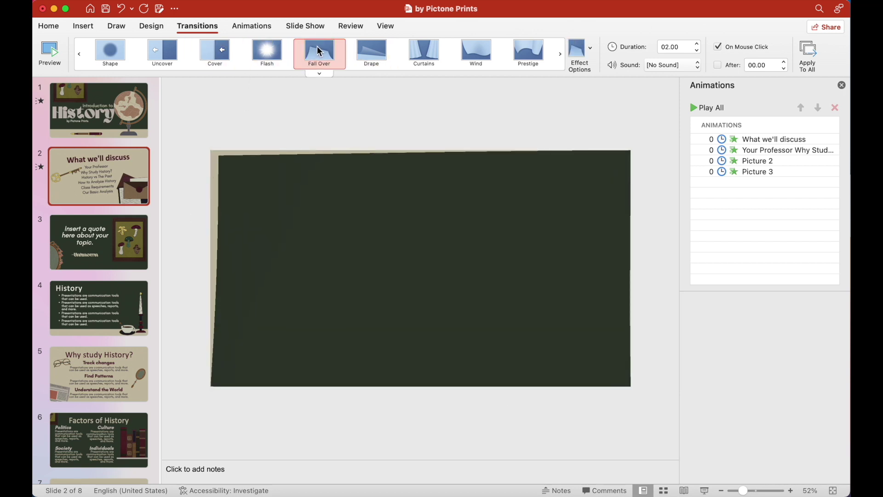
left_click(372, 49)
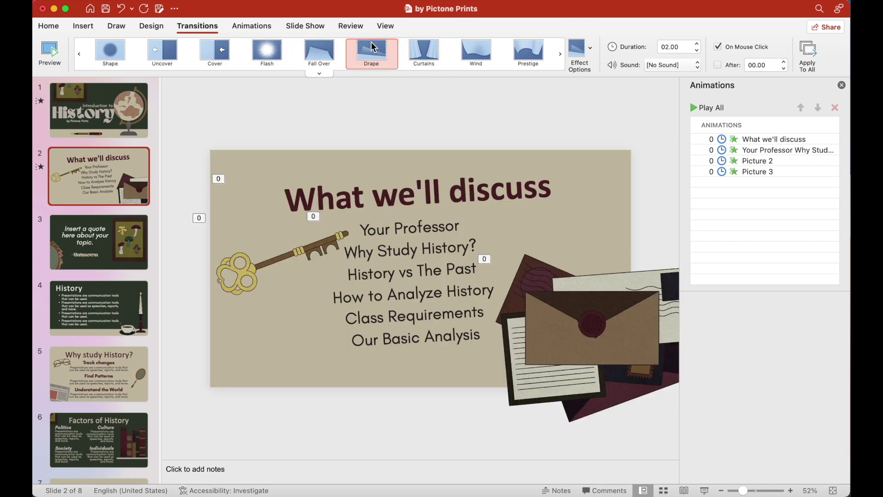
left_click(559, 54)
left_click(215, 53)
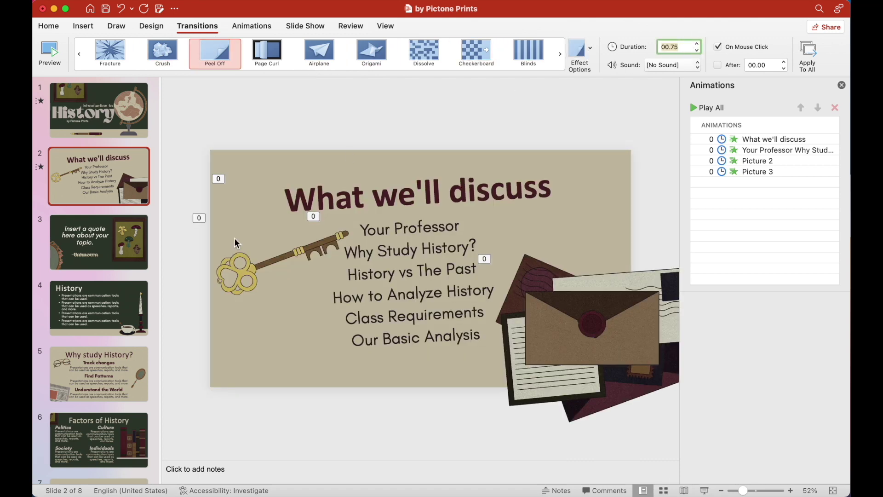
Give slide 3 an Uncover transition, then select its quote text box.
left_click(88, 250)
left_click(216, 53)
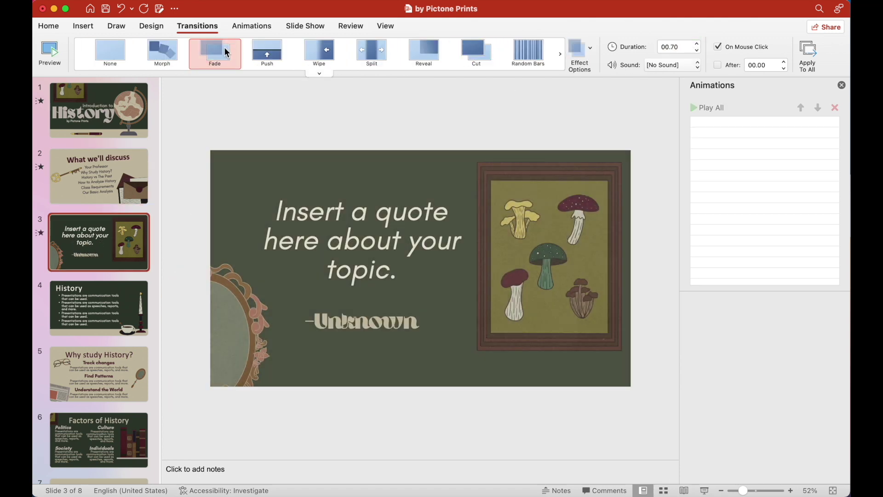
left_click(308, 52)
left_click(381, 55)
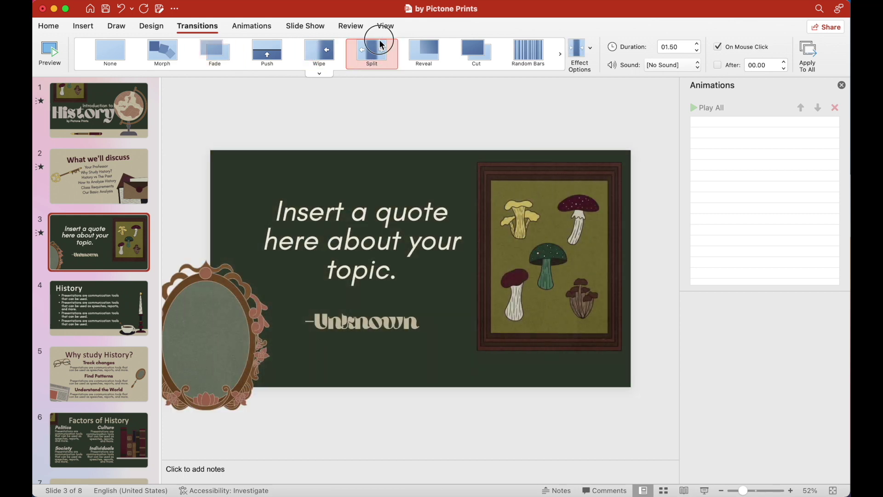
left_click(560, 53)
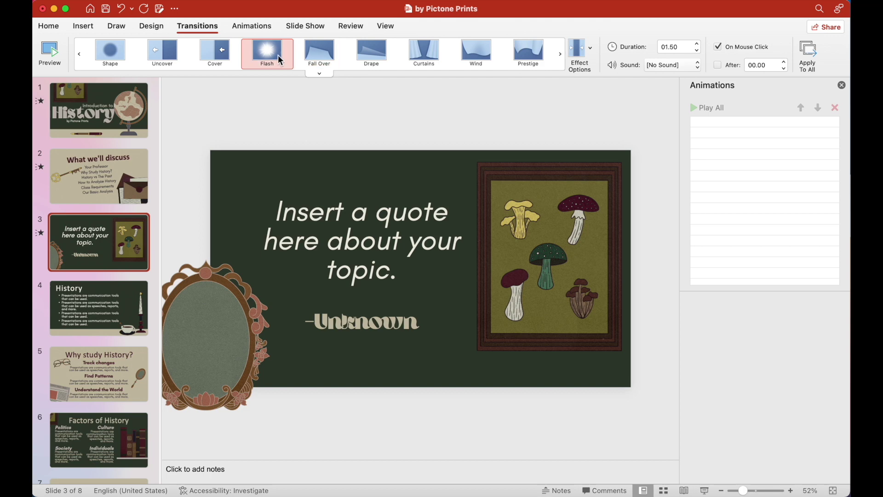
left_click(187, 54)
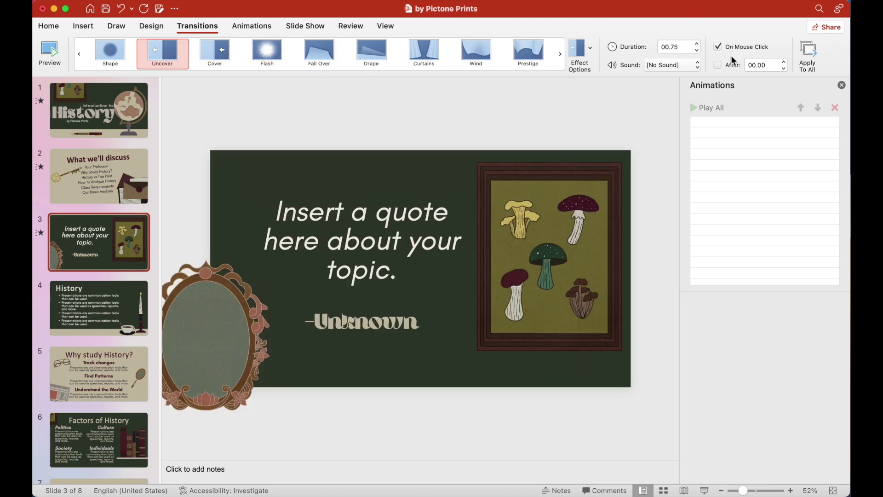
left_click(288, 215)
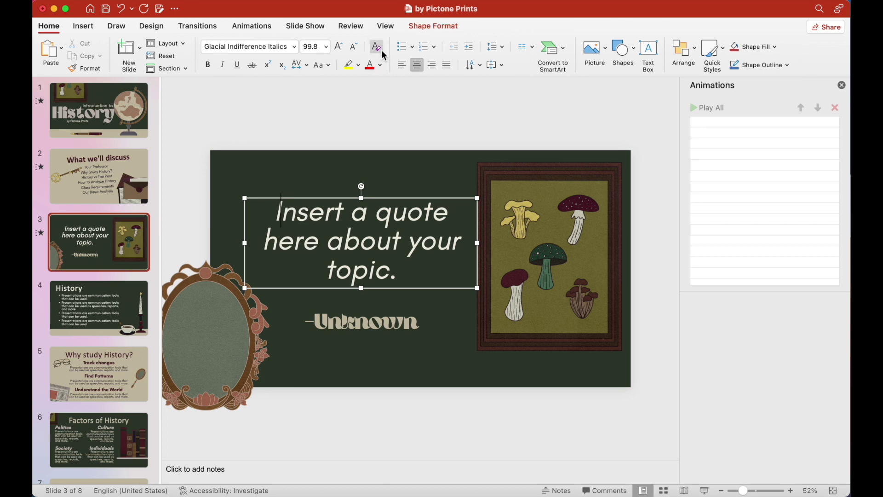
Give the quote a Dissolve In entrance and the mushroom picture a Rise Up entrance.
left_click(249, 30)
left_click(244, 53)
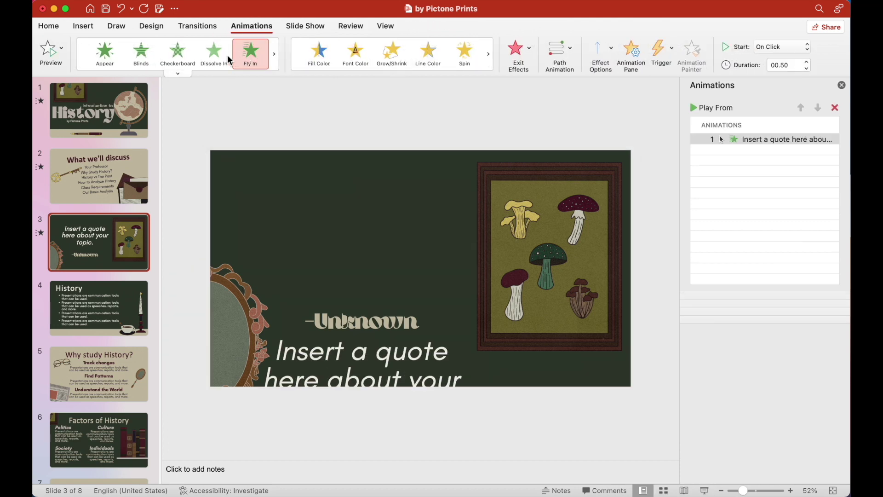
left_click(202, 54)
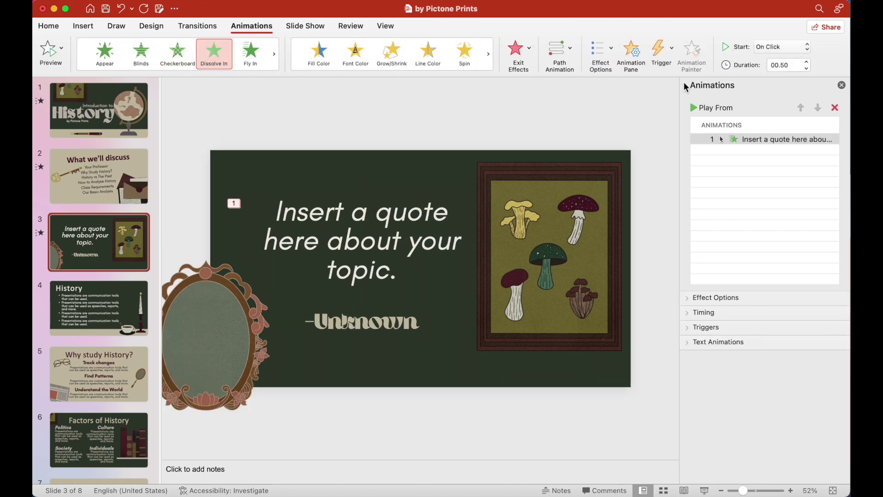
left_click(518, 241)
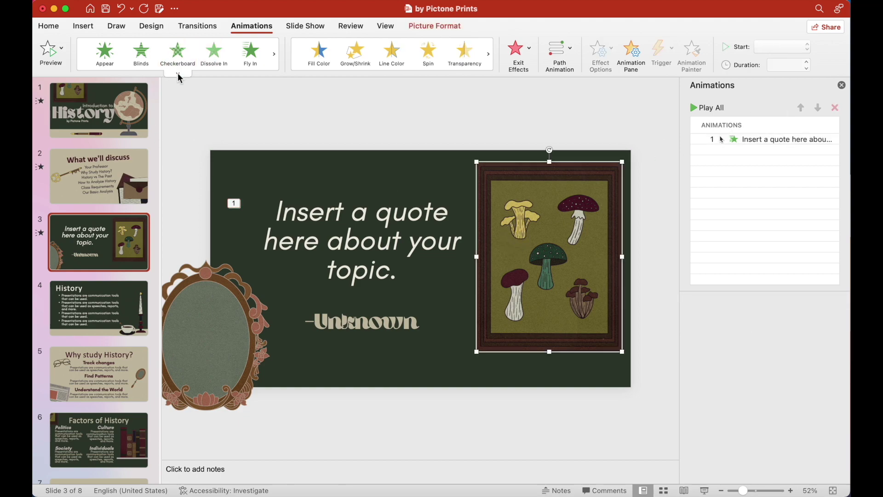
left_click(178, 74)
scroll(221, 226, "down", 5)
left_click(216, 205)
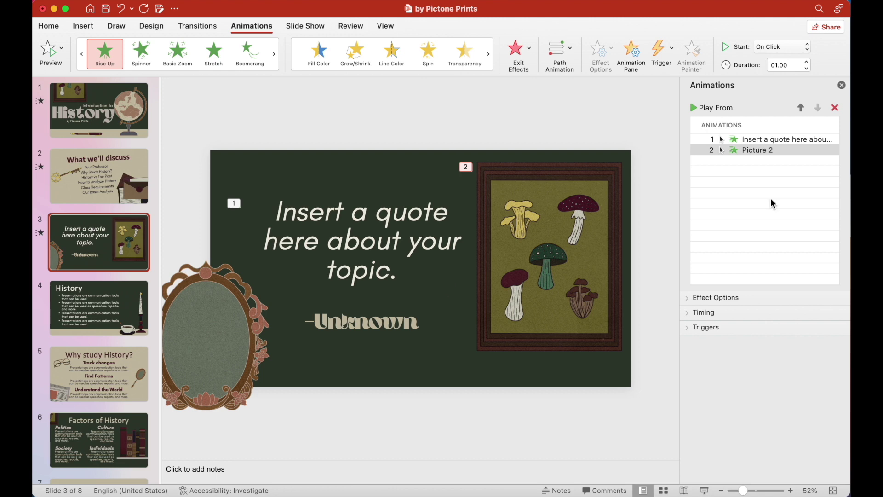
Move the mushroom animation first, then add a Stretch entrance for the mirror in second place, After Previous.
left_click_drag(772, 152, 769, 138)
left_click(236, 280)
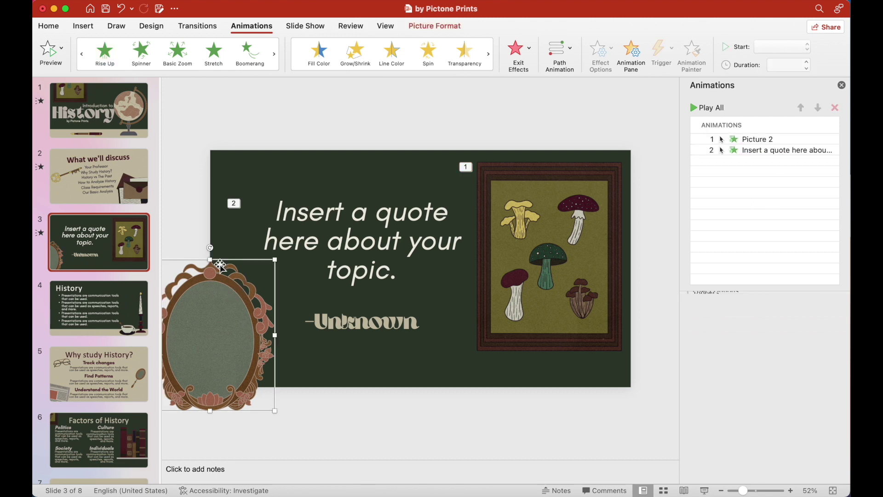
left_click(213, 53)
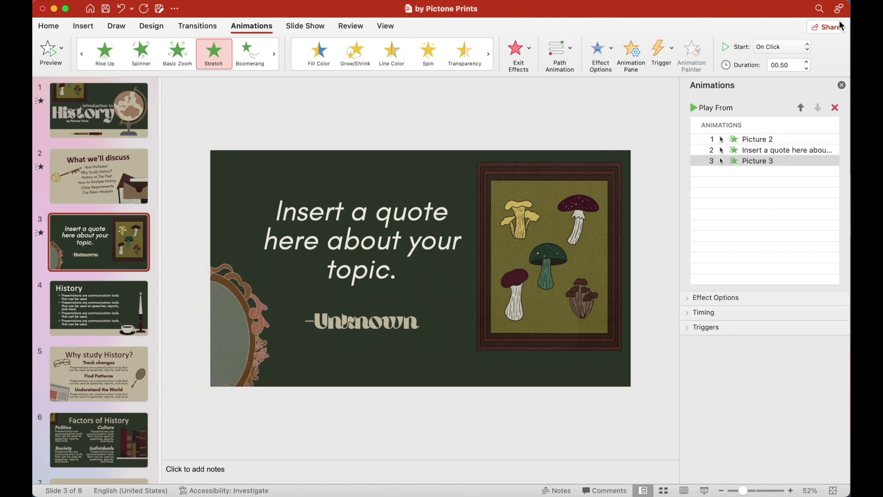
left_click(782, 46)
key("Return")
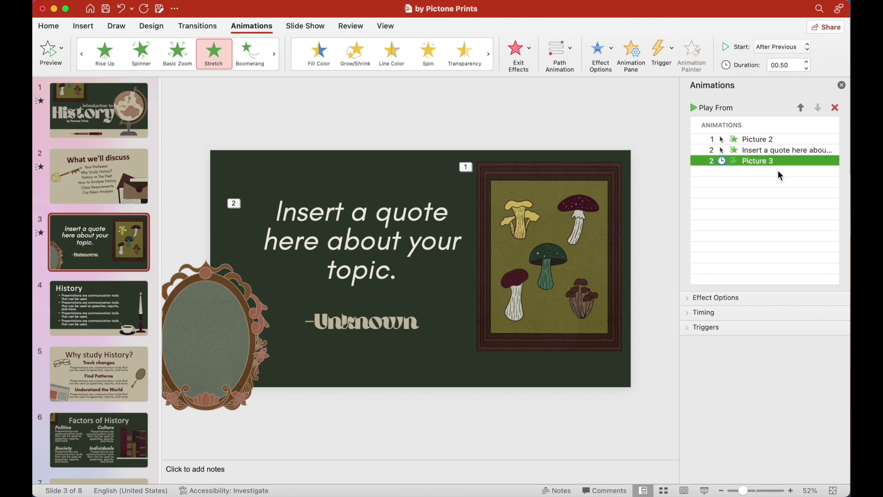
left_click_drag(765, 161, 766, 150)
Make the Unknown attribution fly in and set all four slide 3 animations to After Previous.
left_click(345, 318)
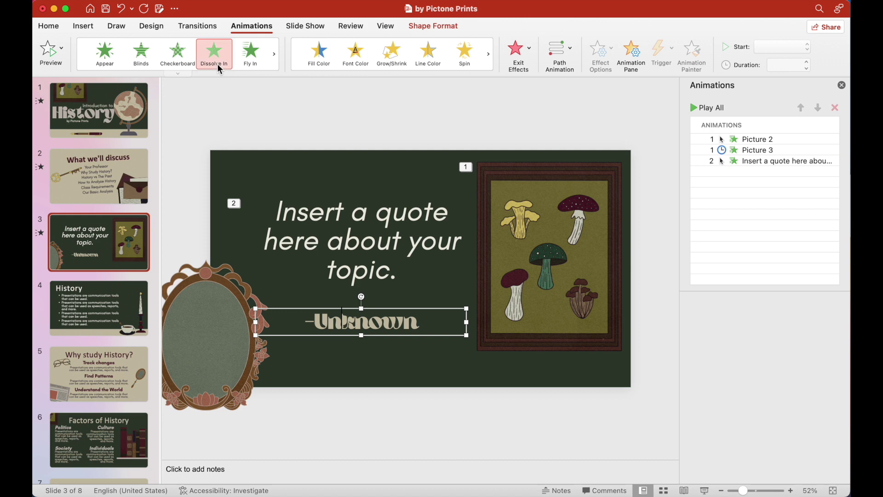
left_click(251, 55)
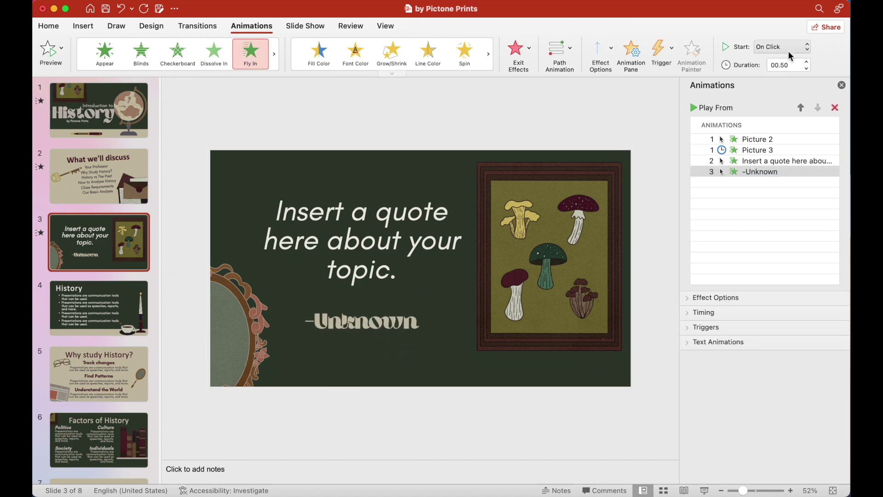
left_click_drag(772, 171, 772, 139)
left_click(781, 47)
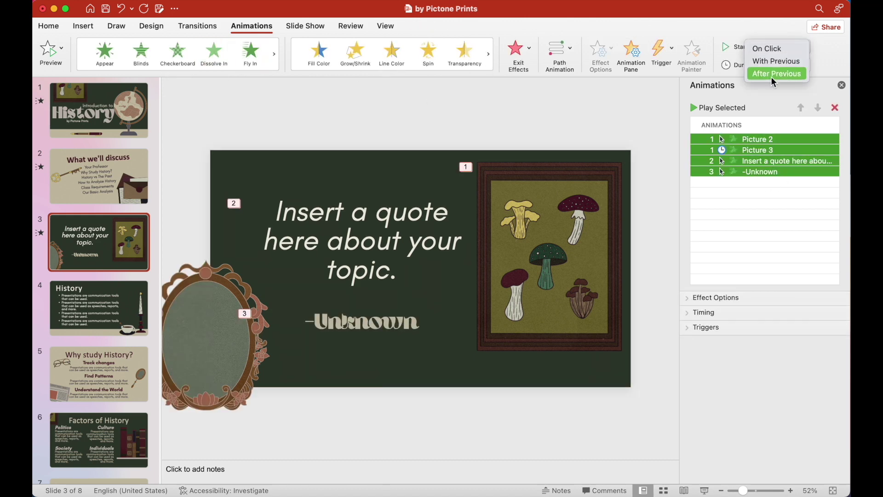
left_click(50, 53)
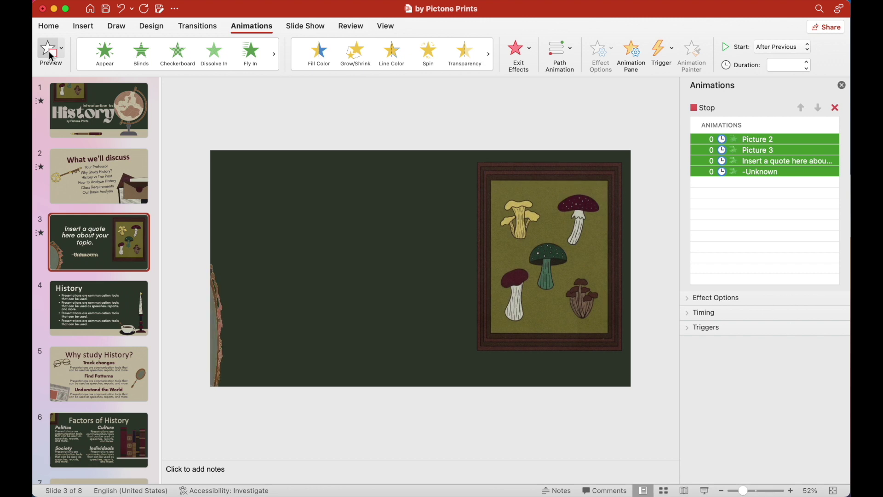
left_click(76, 321)
left_click(288, 196)
Give the History title on slide 4 a Peek In entrance with a chosen direction.
double_click(287, 197)
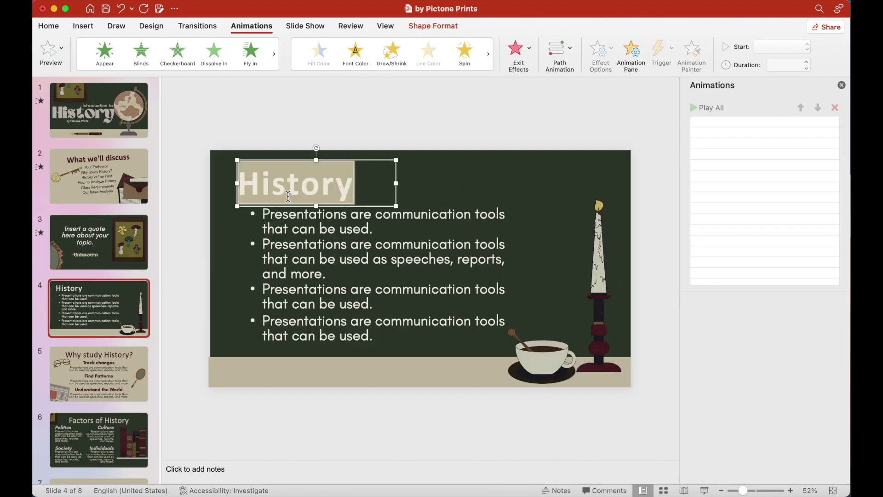
left_click(317, 138)
left_click(310, 173)
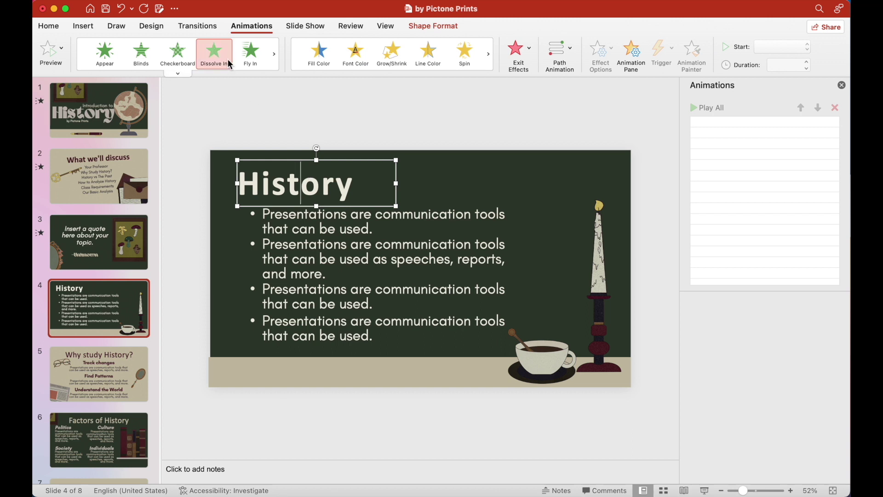
left_click(249, 57)
left_click(275, 54)
left_click(108, 55)
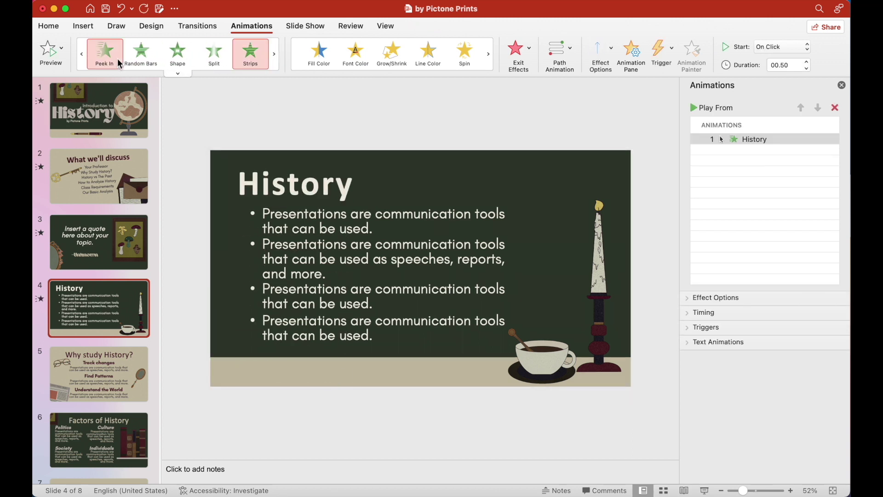
left_click(605, 70)
left_click(616, 107)
Make the four bullet boxes Peek In From Top, starting After Previous.
left_click(362, 227)
triple_click(362, 227)
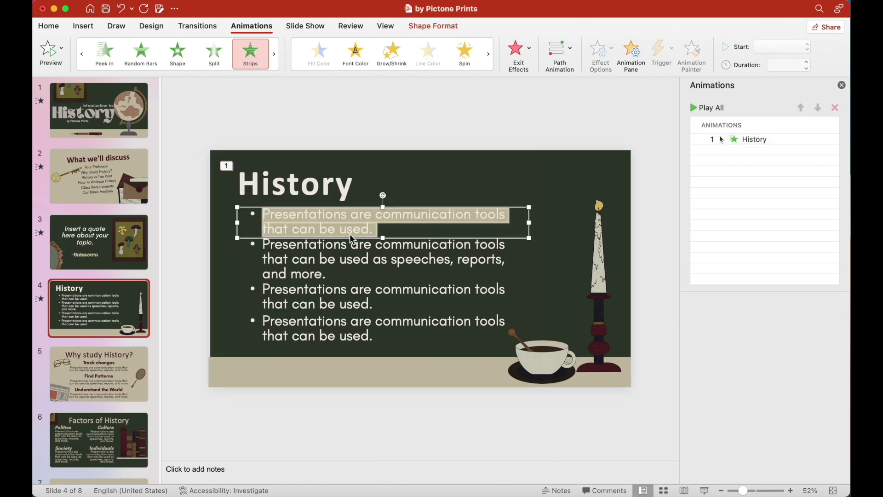
left_click(344, 246, "shift")
left_click(341, 305, "shift")
left_click(339, 338, "shift")
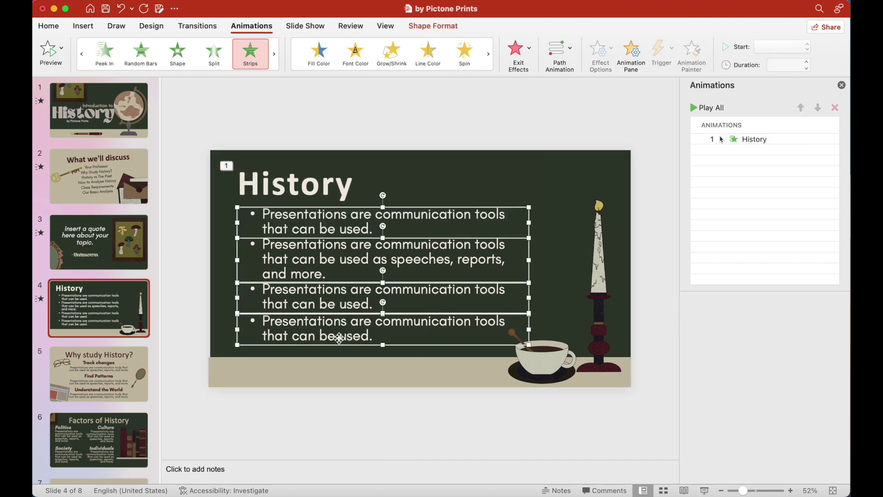
left_click(113, 66)
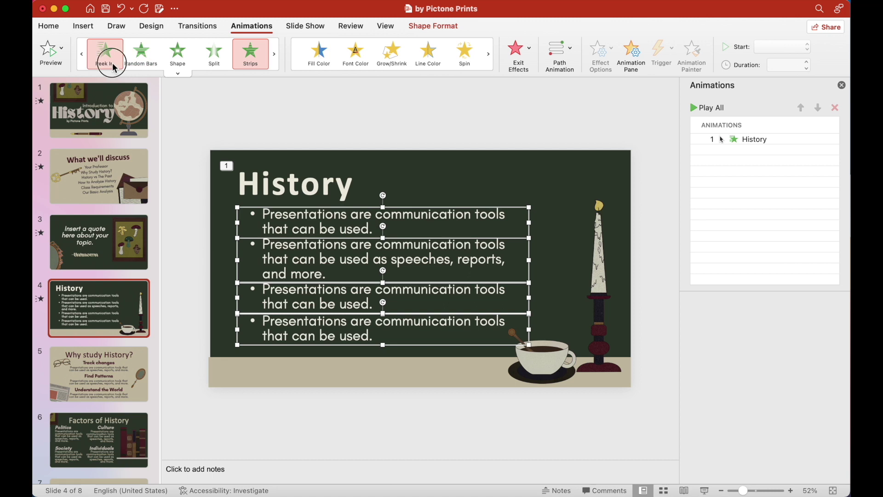
left_click(601, 52)
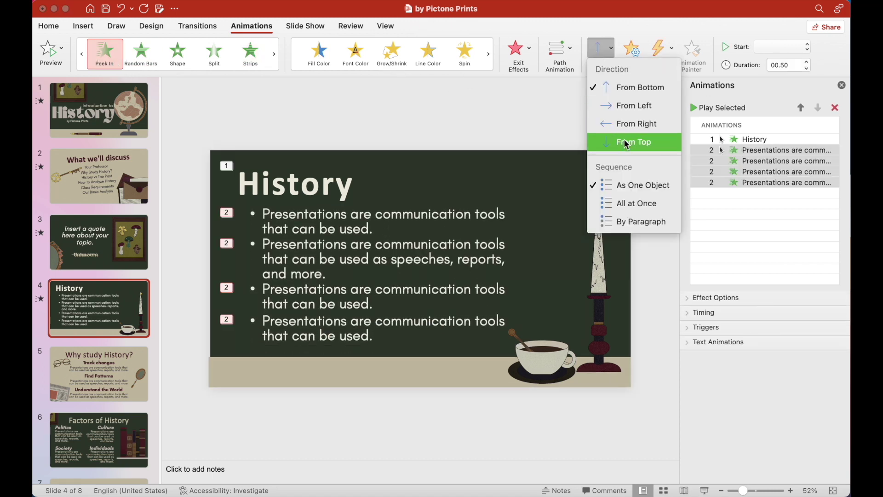
left_click(624, 142)
left_click(782, 47)
left_click(775, 74)
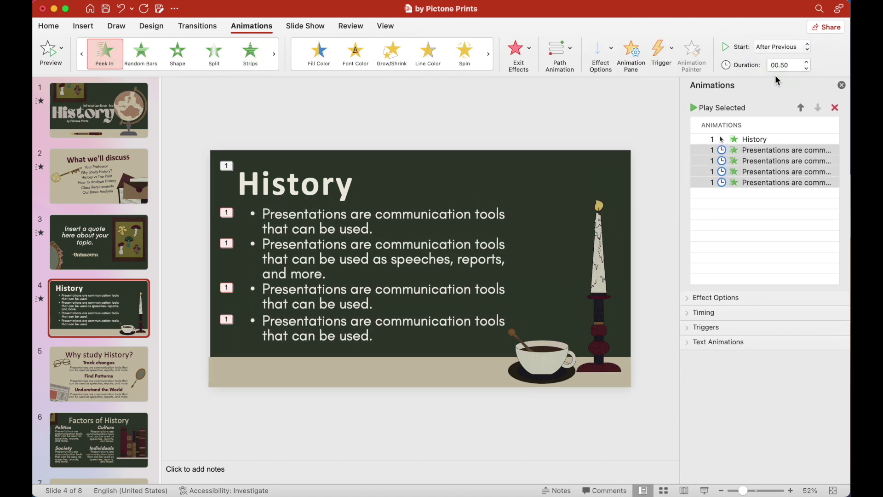
Check the bullet animation entries and give the beige bottom band a Fly In entrance.
left_click(724, 150)
left_click(728, 159)
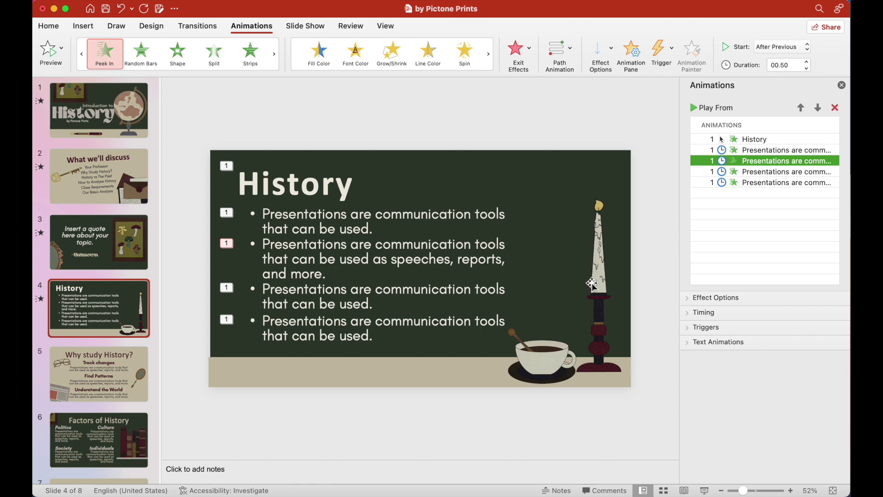
left_click(476, 364)
left_click(250, 52)
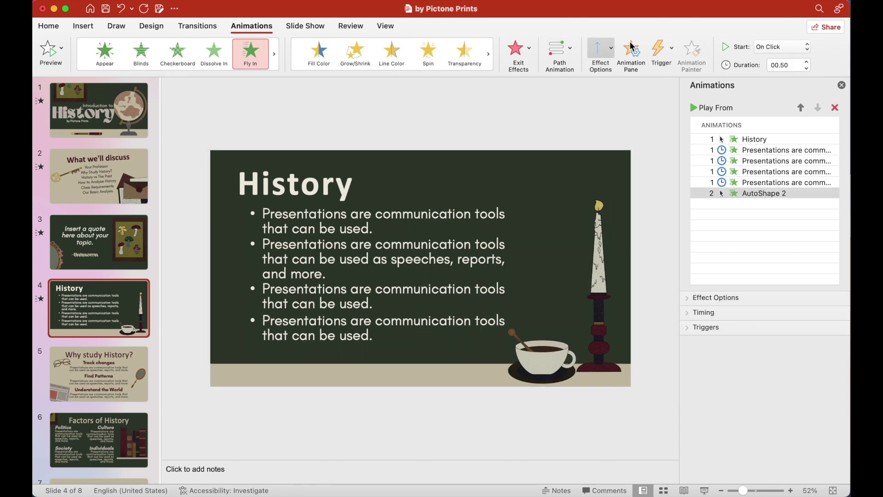
Make the beige band fly in From Right, starting With Previous.
left_click(598, 50)
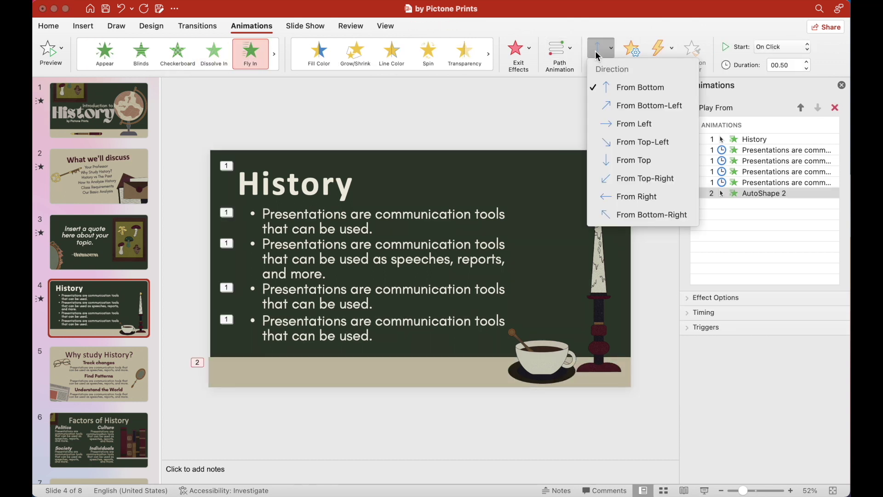
left_click(628, 193)
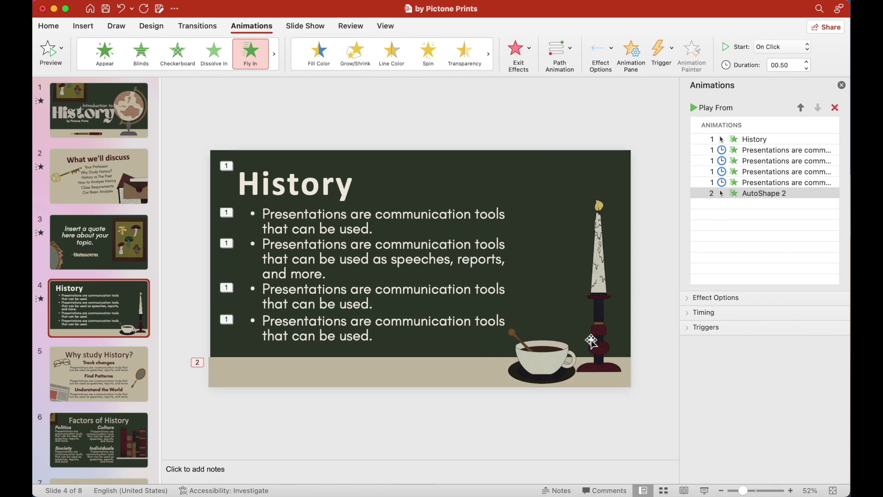
left_click(607, 314)
left_click(740, 197)
left_click(782, 47)
left_click(777, 59)
Make the candle and coffee cup fly in With Previous, then preview the slide's animations.
left_click(597, 237)
left_click(541, 359, "shift")
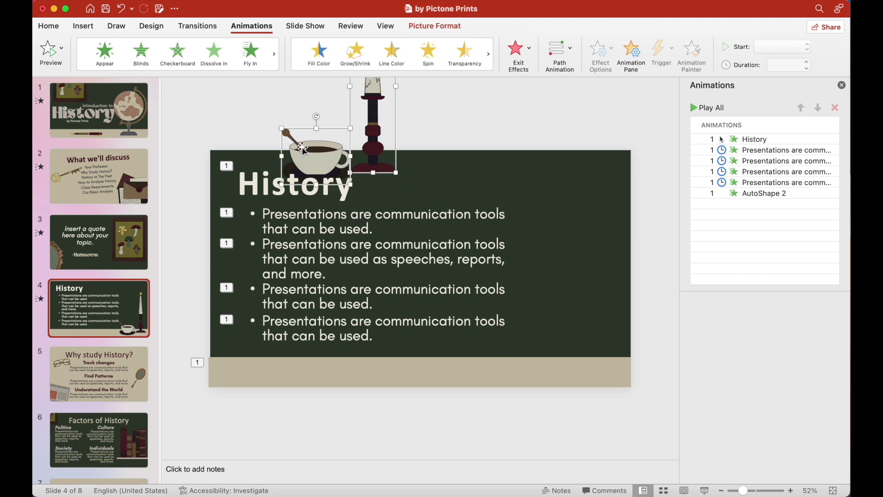
left_click(256, 64)
left_click(203, 54)
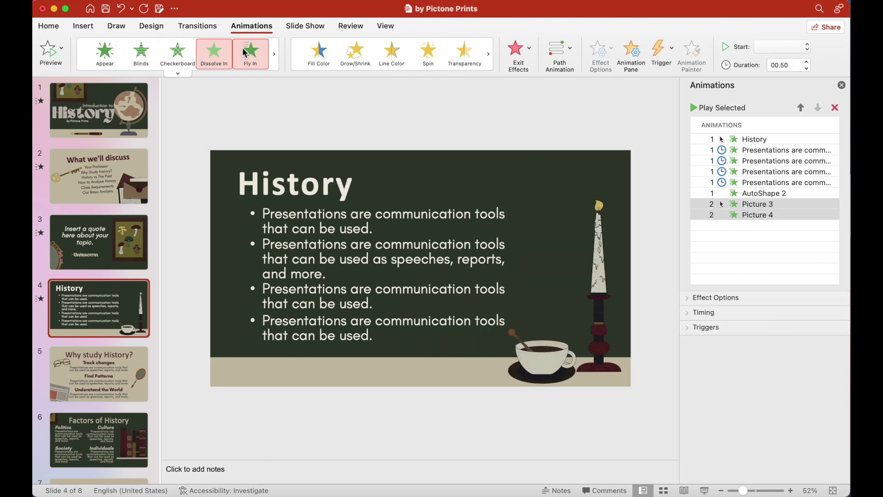
left_click(250, 53)
left_click(782, 46)
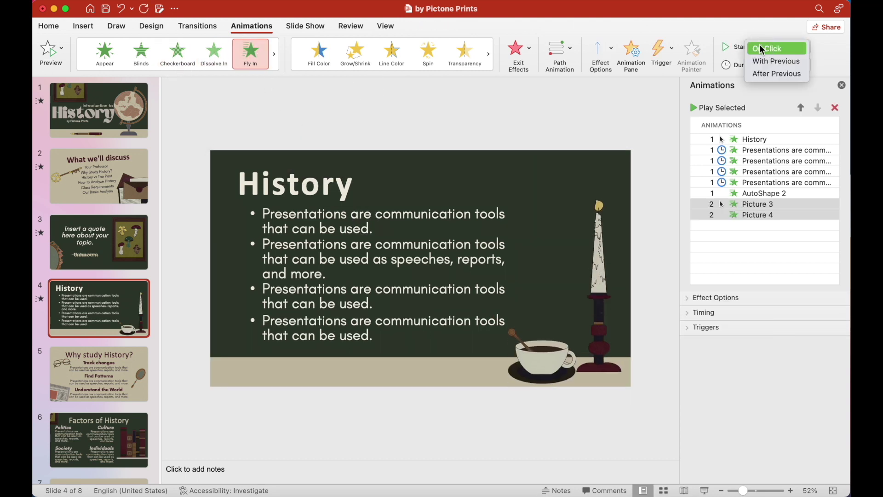
left_click(777, 59)
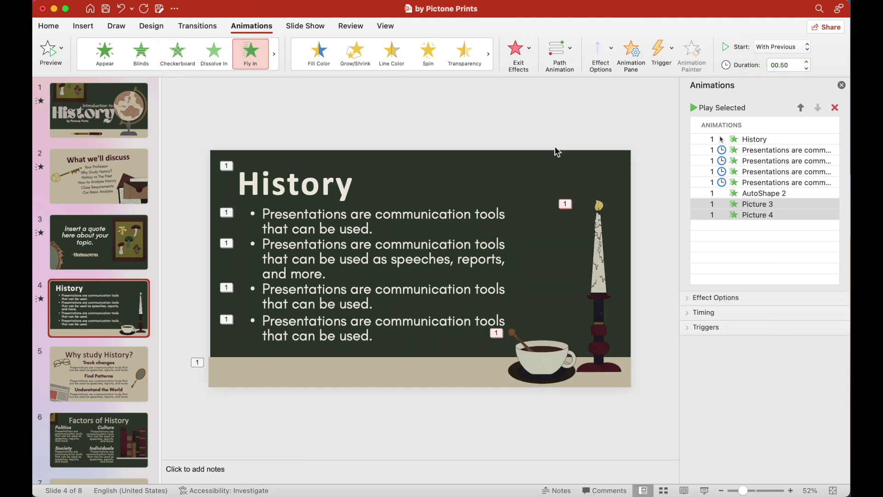
left_click(50, 49)
left_click(198, 25)
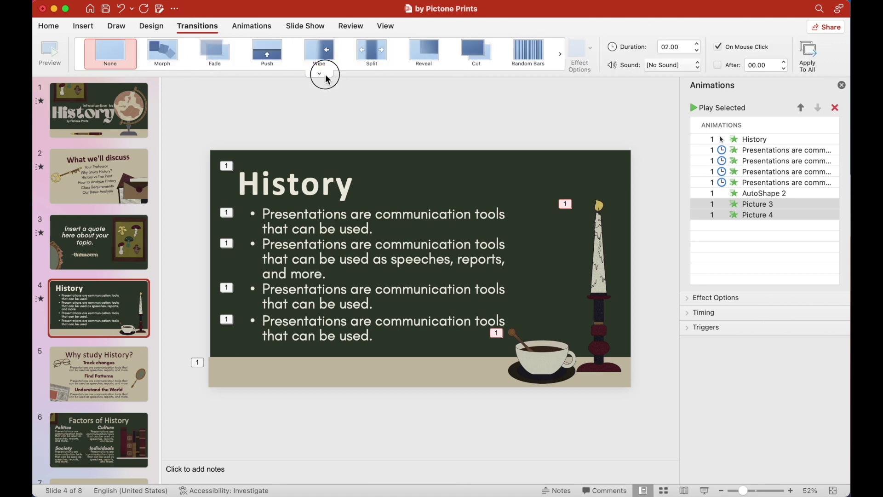
Apply the Prestige transition to slide 4, then select the 'Why study History?' title on slide 5.
left_click(320, 73)
left_click(348, 232)
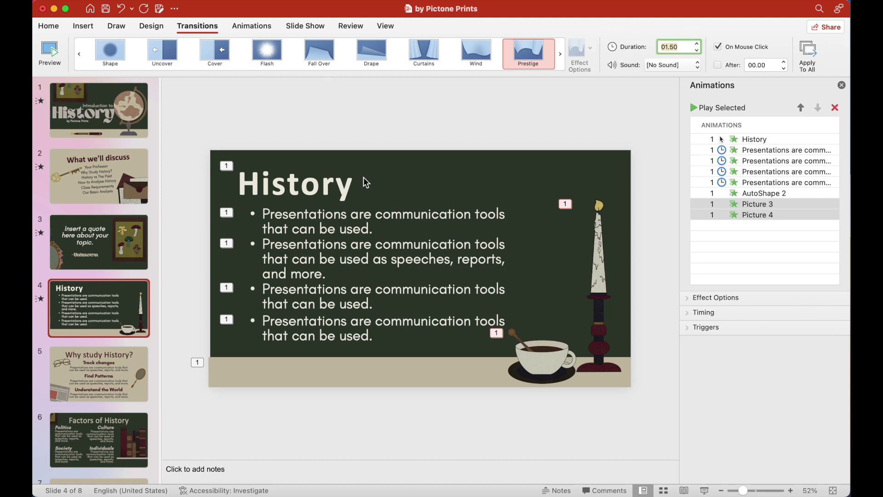
left_click(128, 256)
left_click(101, 332)
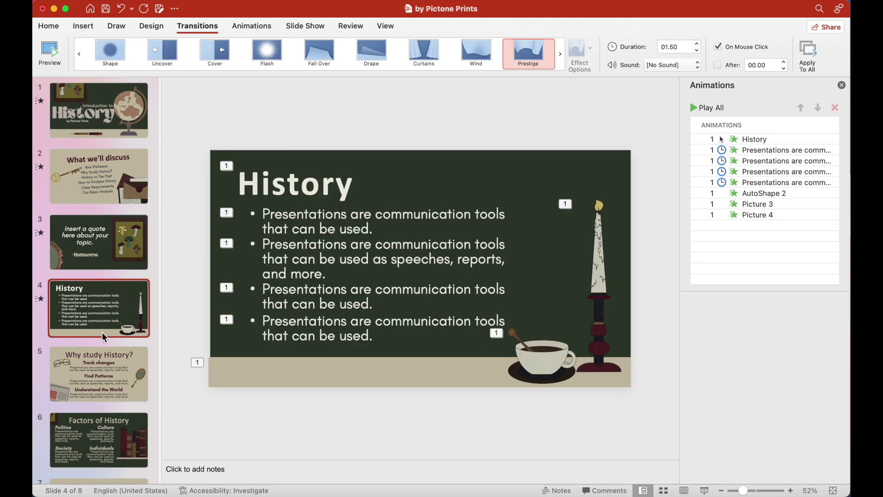
left_click(97, 375)
left_click(324, 186)
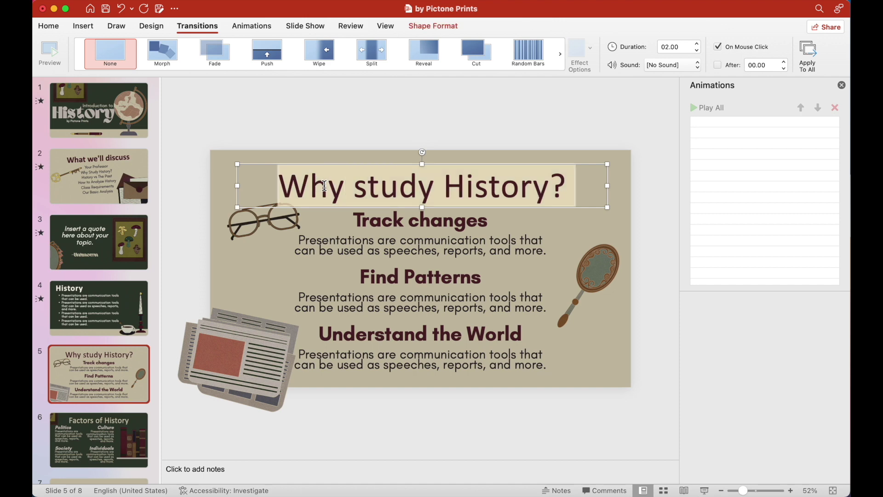
Select and copy the History display title on slide 1.
left_click(345, 137)
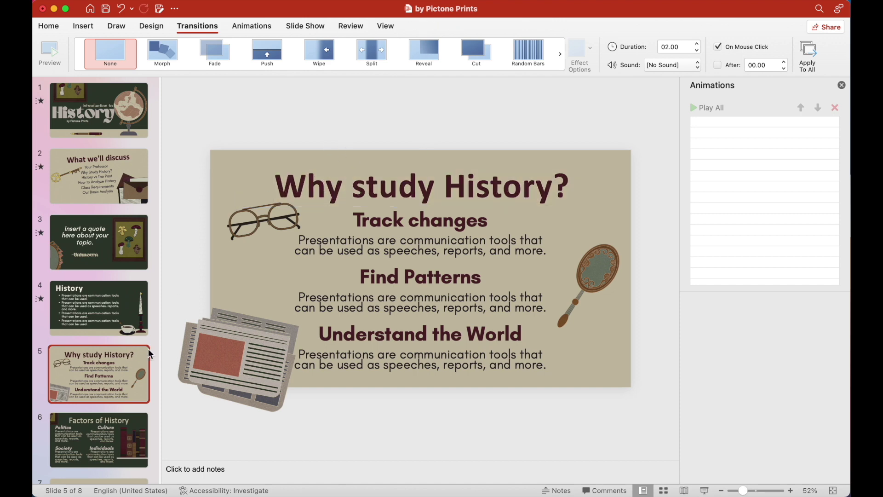
left_click(128, 128)
left_click(353, 302)
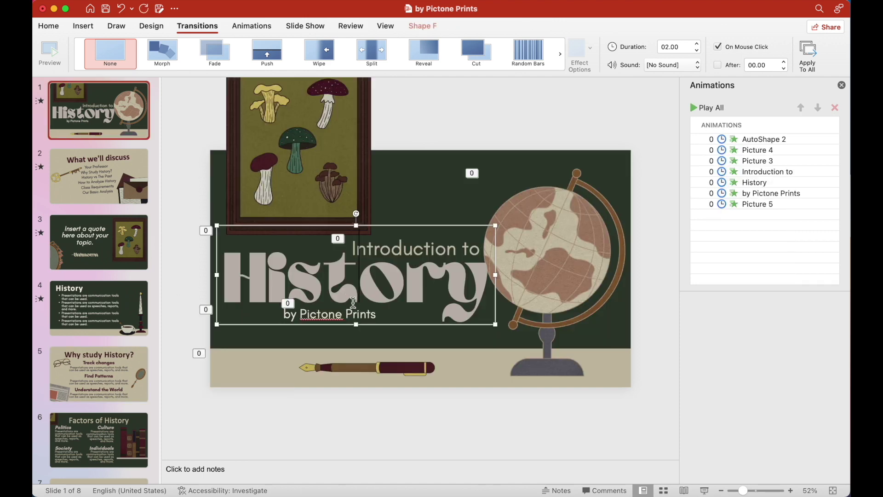
left_click_drag(385, 335, 400, 322)
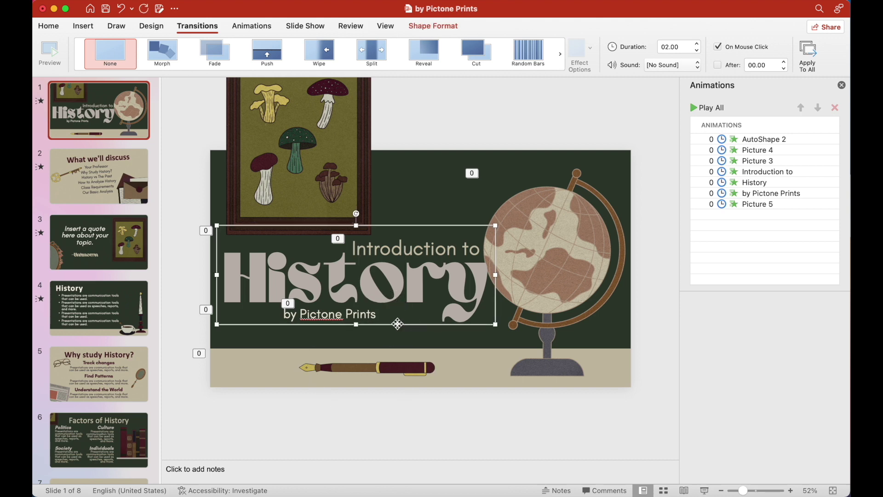
left_click(49, 26)
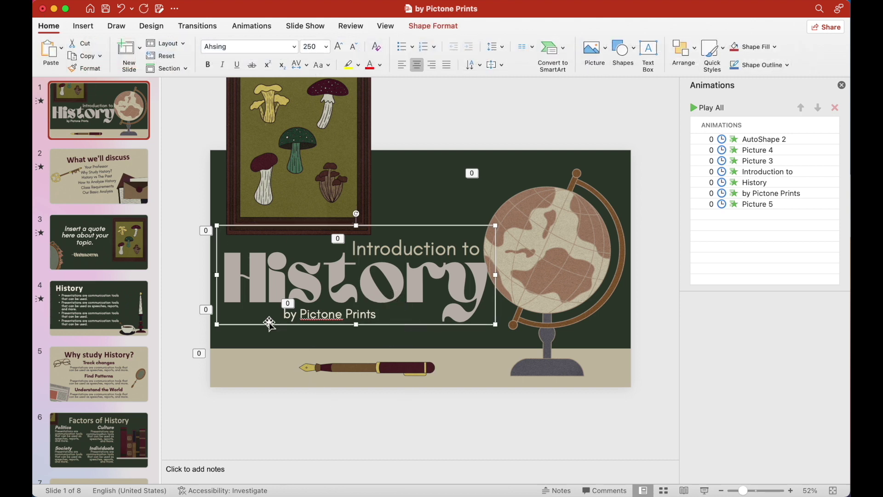
left_click(263, 322)
left_click(248, 324)
Paste the History title onto slide 5 and eyedrop the title's dark maroon font colour.
left_click(99, 369)
scroll(98, 322, "down", 3)
left_click(307, 189)
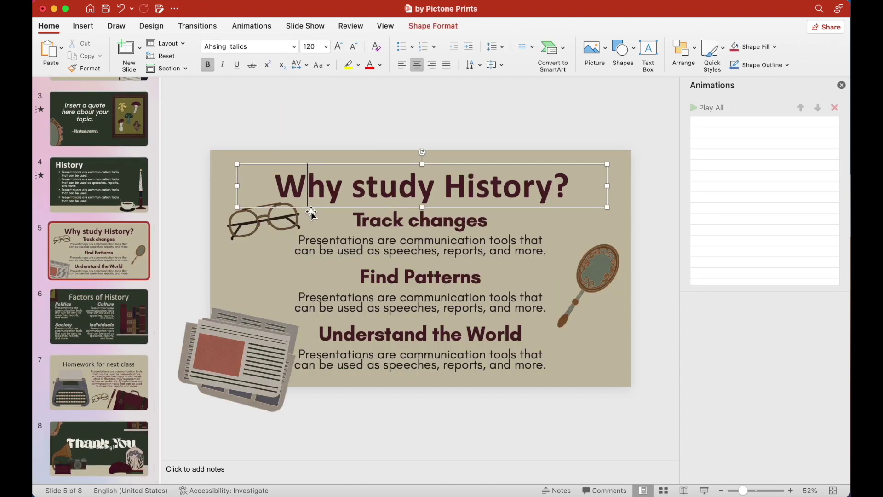
key("super+v")
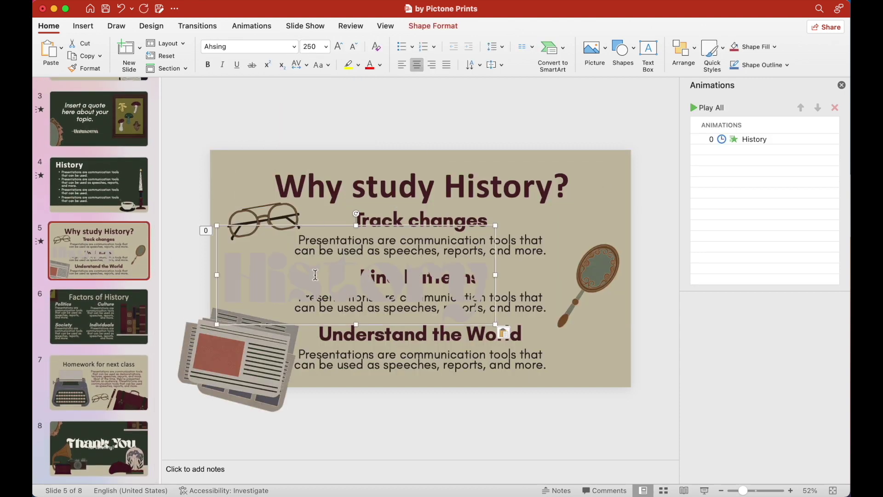
key("super+a")
left_click(380, 68)
left_click(405, 194)
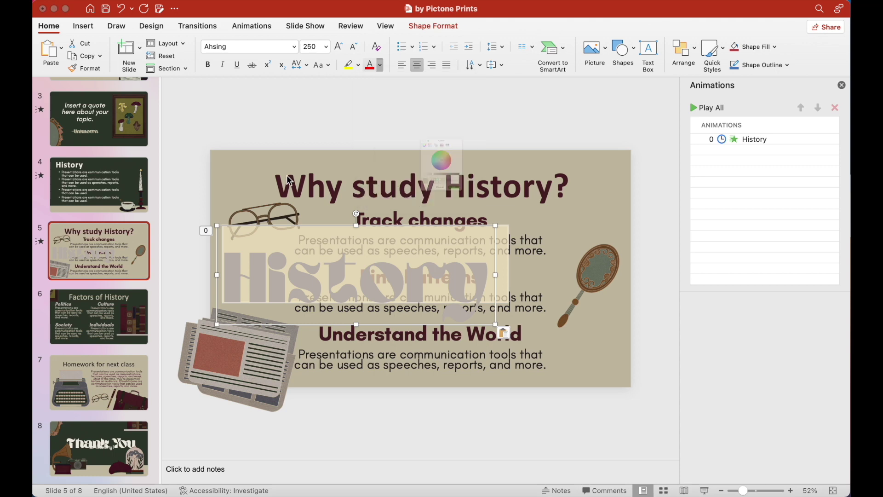
left_click(408, 213)
left_click(350, 189)
key("Return")
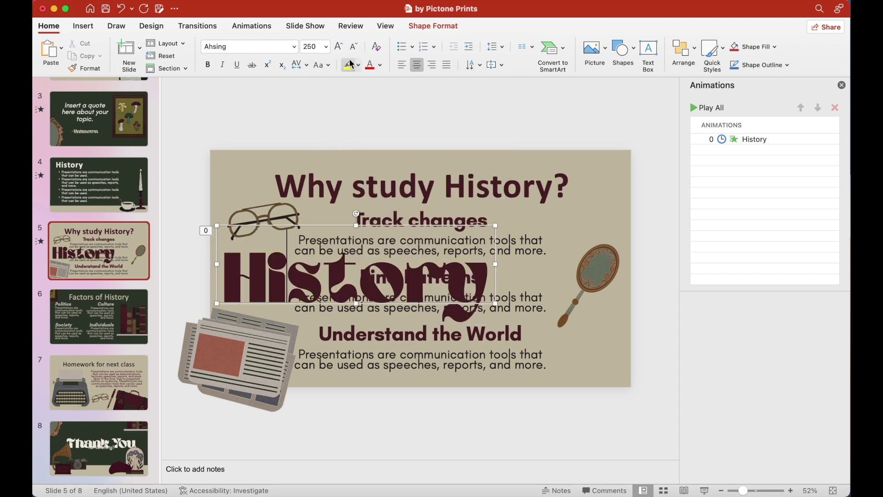
Set the pasted History text to 120 pt.
key("super+a")
left_click(325, 47)
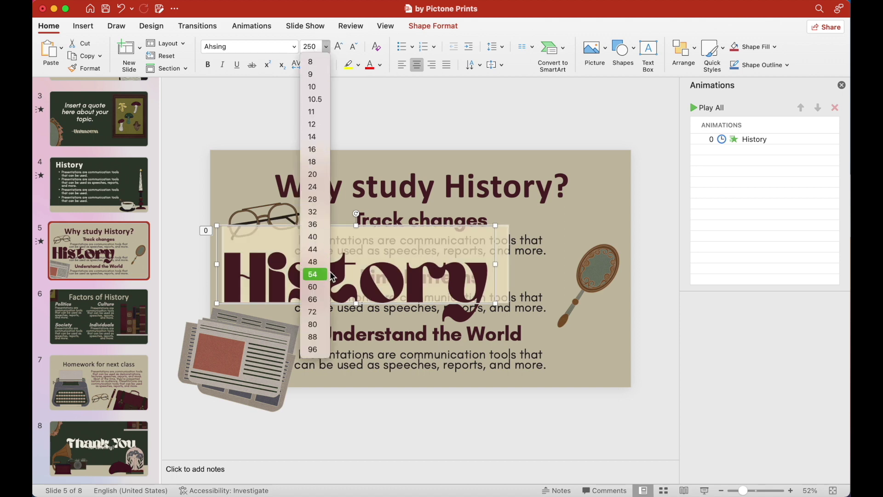
left_click(312, 47)
type("20")
key("Return")
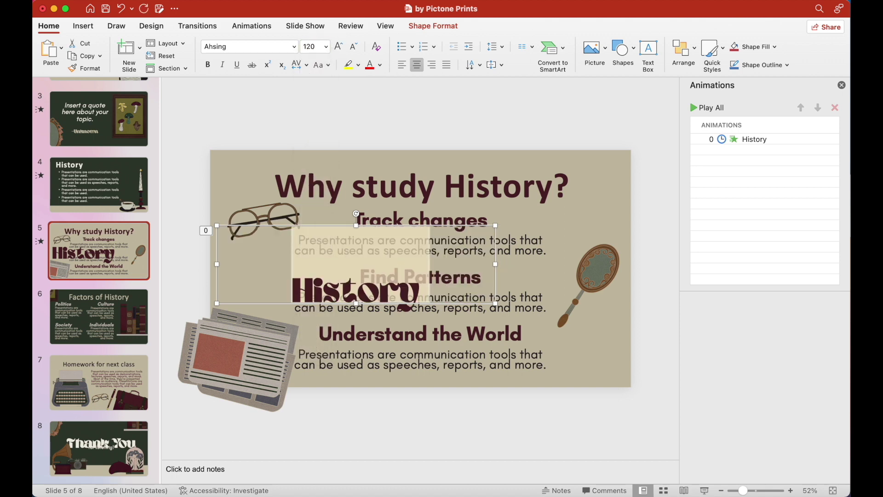
Retype the pasted text as 'Why Study History?' and widen the box to one line.
left_click(337, 293)
key("super+a")
type("Why")
key("BackSpace")
key("BackSpace")
type("hy's")
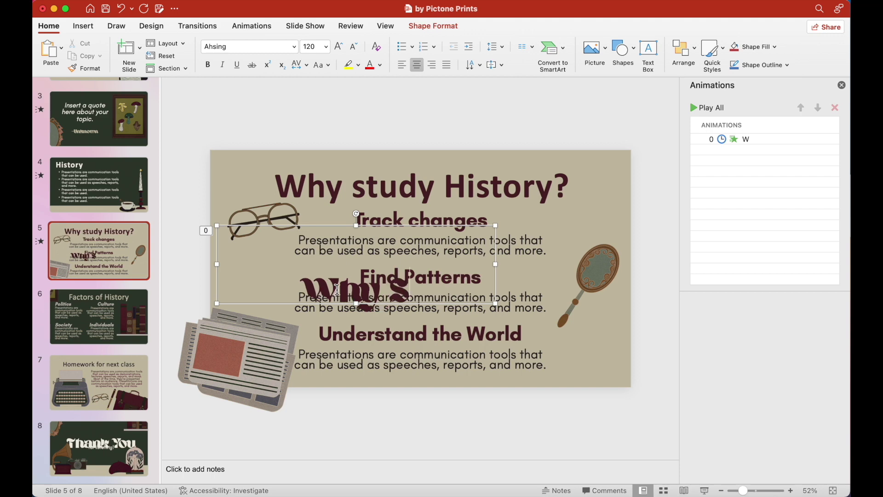
type("tudy His")
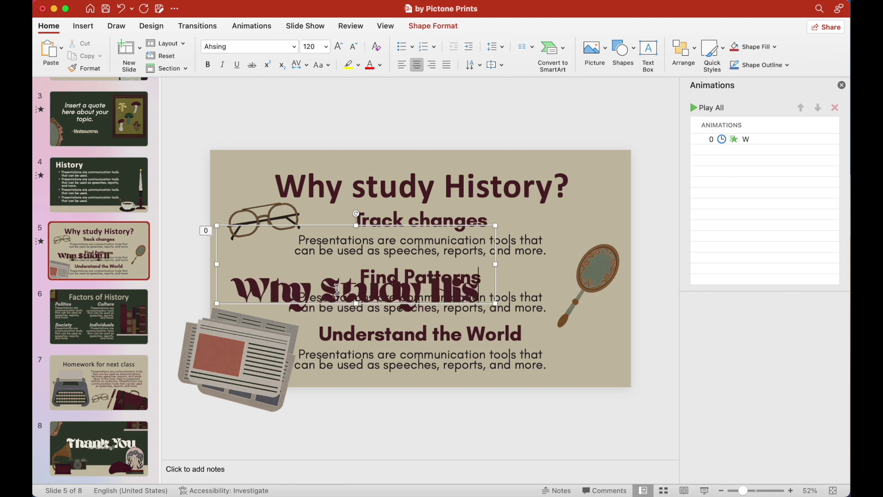
type("tory?")
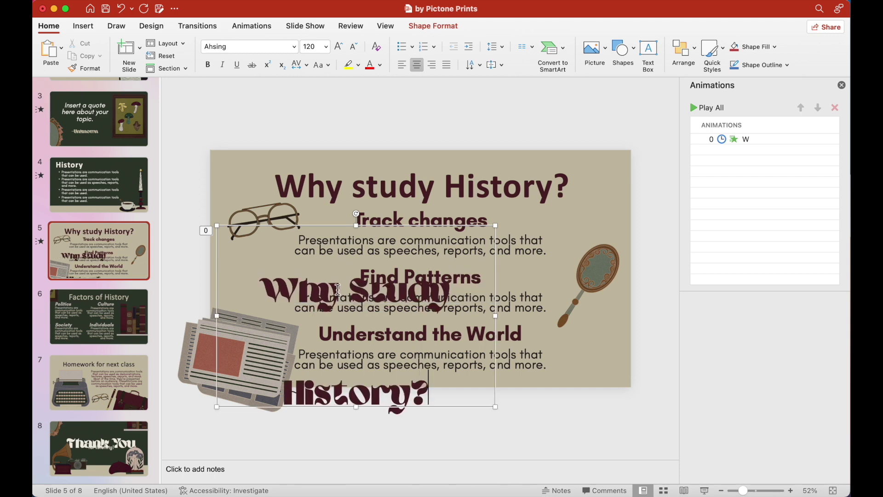
left_click_drag(495, 317, 584, 317)
Delete the old slide 5 title and move the new title to the top of the slide.
left_click(531, 197)
key("Delete")
left_click(488, 319)
left_click_drag(245, 307, 281, 199)
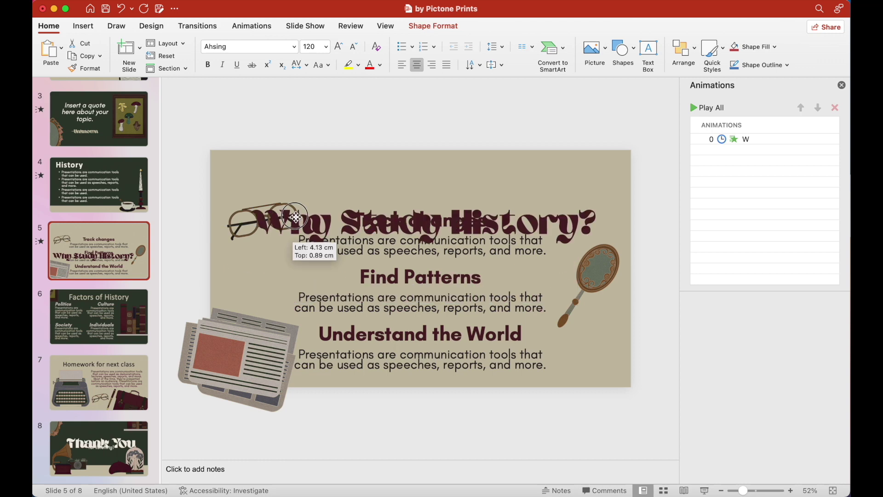
left_click_drag(281, 199, 291, 195)
left_click(85, 195)
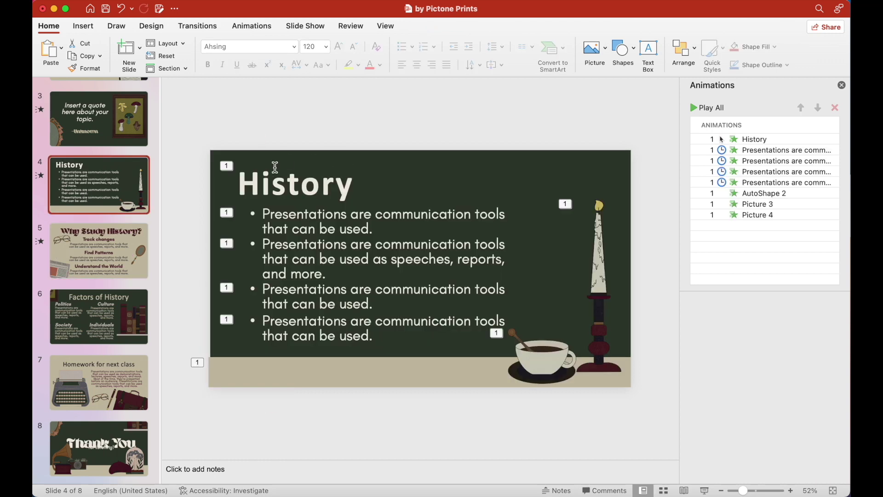
Copy slide 1's History title and paste it onto slide 4.
scroll(104, 134, "up", 2)
left_click(103, 112)
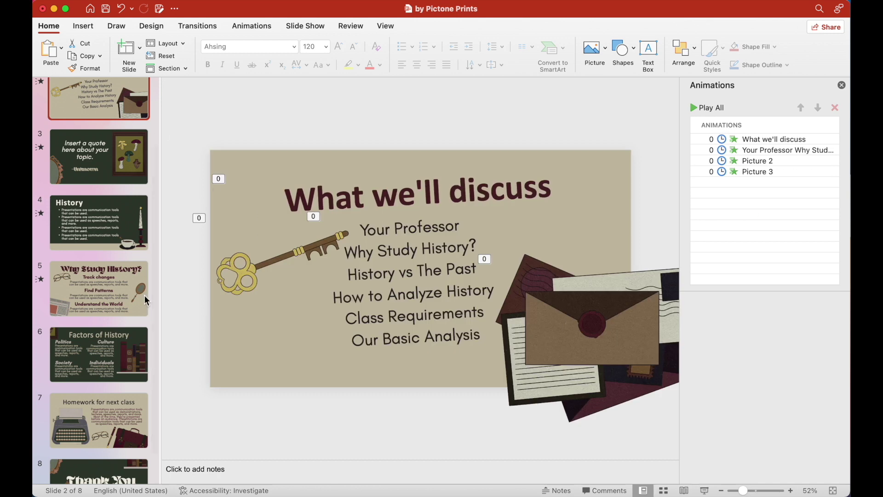
scroll(76, 129, "up", 4)
left_click(76, 129)
left_click(264, 298)
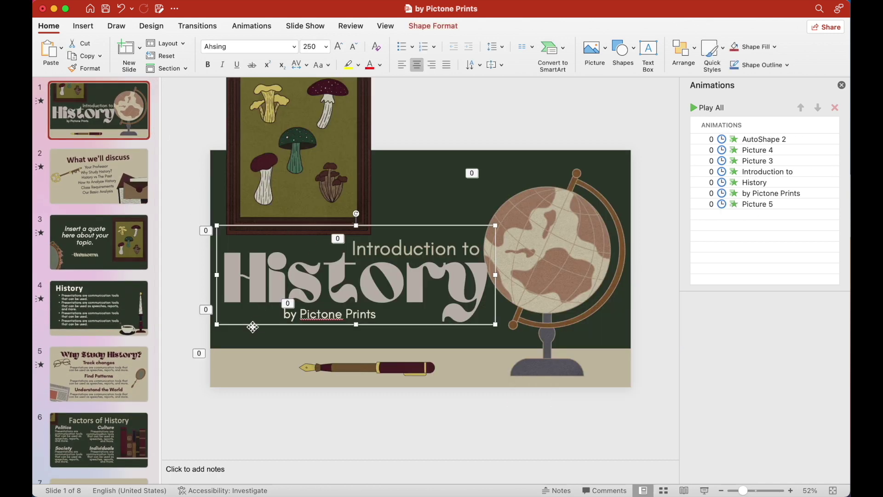
left_click(98, 324)
key("super+v")
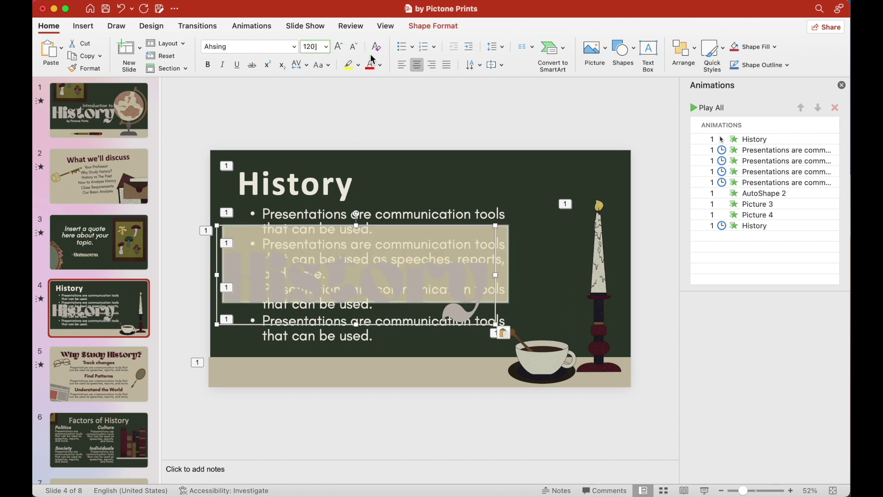
Set the pasted History text to 120 pt and colour it white.
key("Return")
left_click(380, 65)
left_click(371, 95)
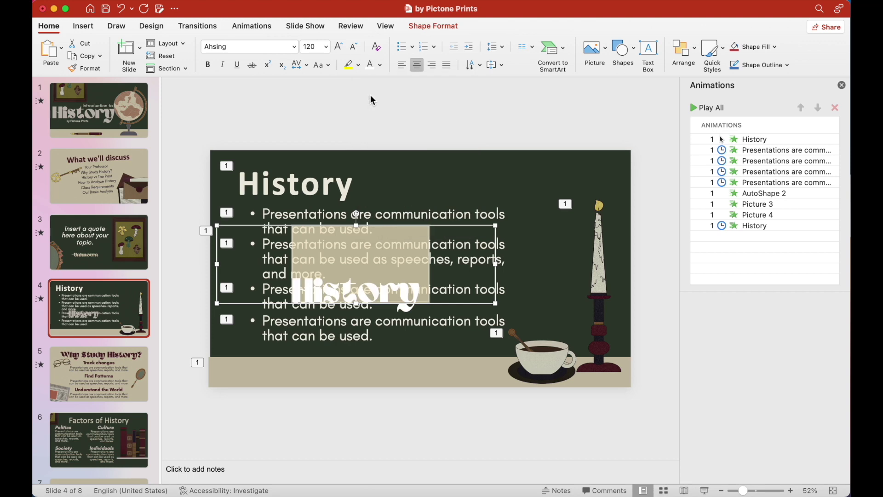
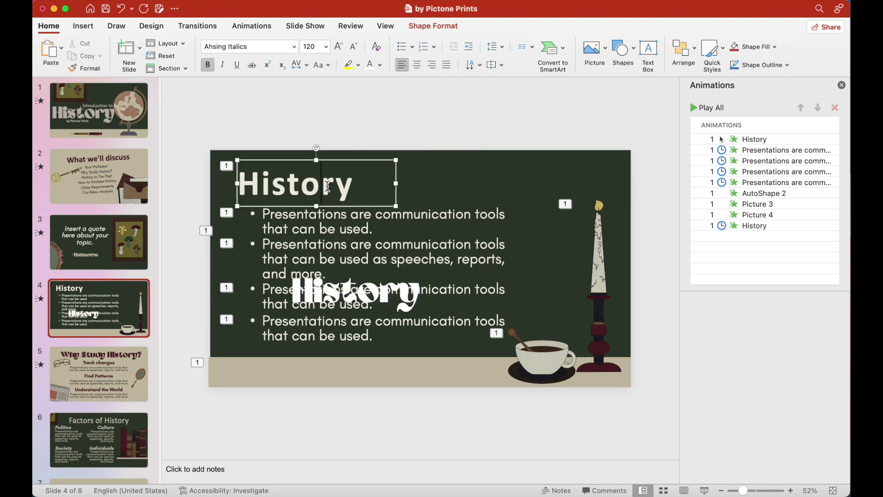
Delete slide 4's small History title and move the large white History text to the top.
key("Delete")
left_click(363, 307)
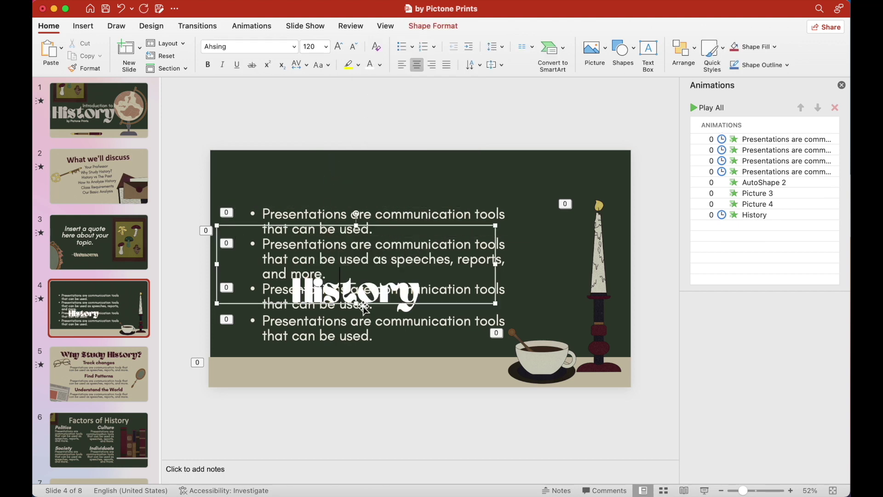
left_click_drag(371, 306, 333, 202)
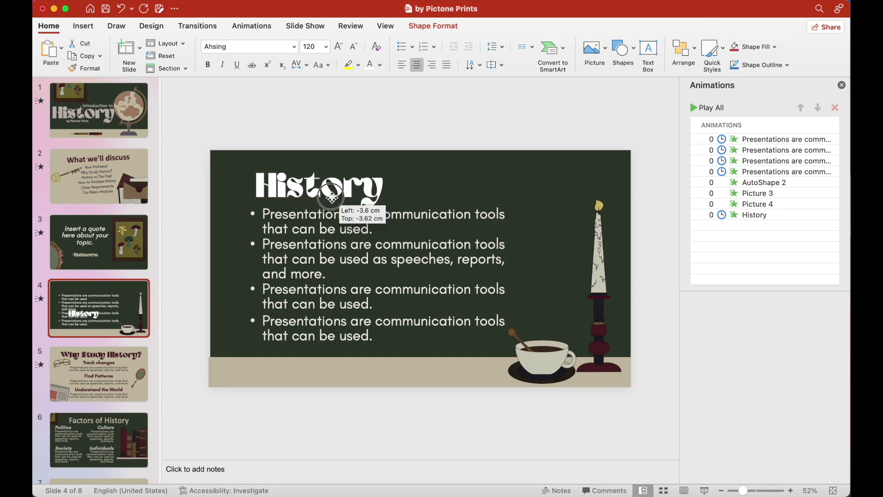
Give the History title a Dissolve In entrance, first in the order, starting After Previous.
left_click(252, 26)
left_click(214, 55)
left_click_drag(737, 225, 739, 137)
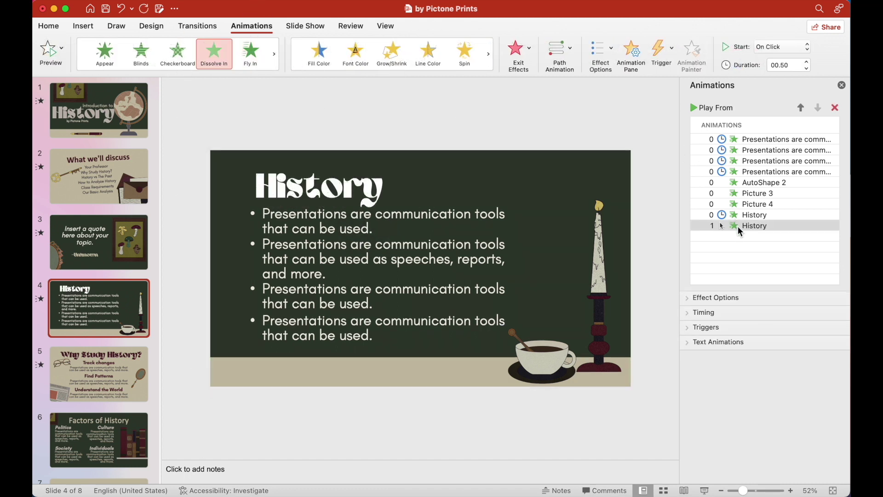
left_click(782, 47)
left_click(769, 72)
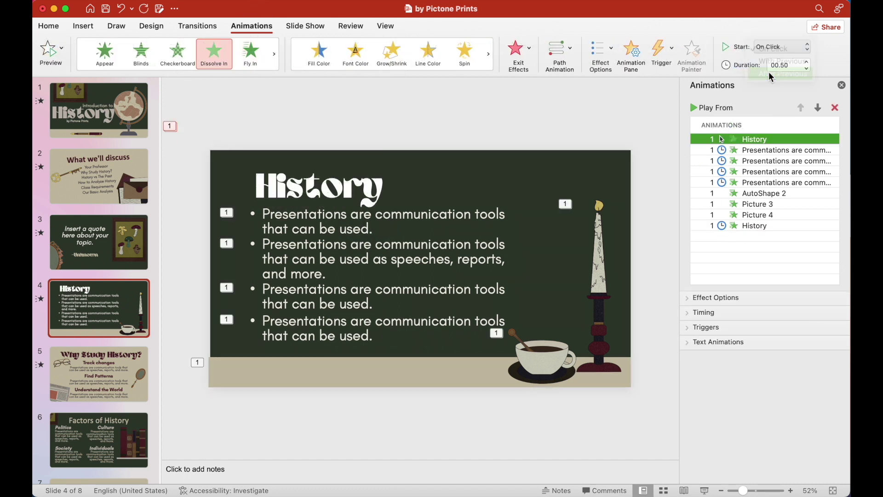
left_click(115, 365)
Preview slide 5's existing animation, then give the glasses a Grow Turn entrance starting With Previous.
left_click(405, 172)
left_click(47, 51)
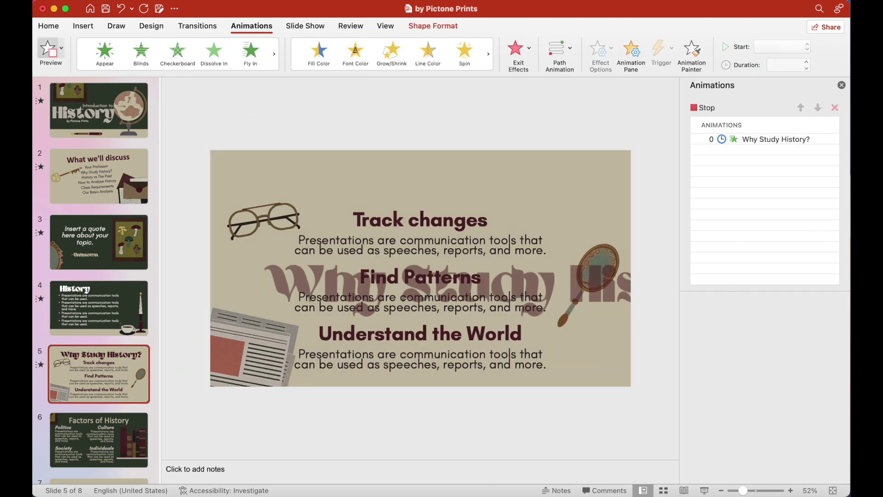
left_click(264, 219)
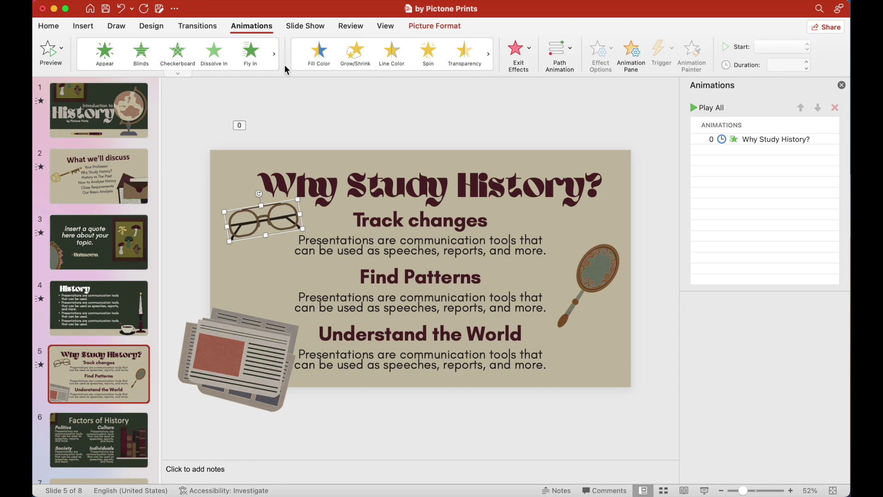
left_click(178, 74)
scroll(118, 230, "down", 5)
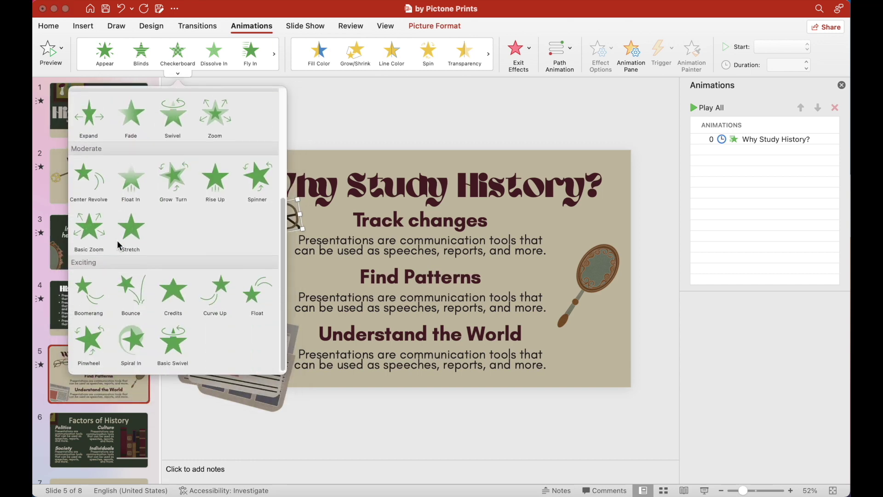
left_click(177, 187)
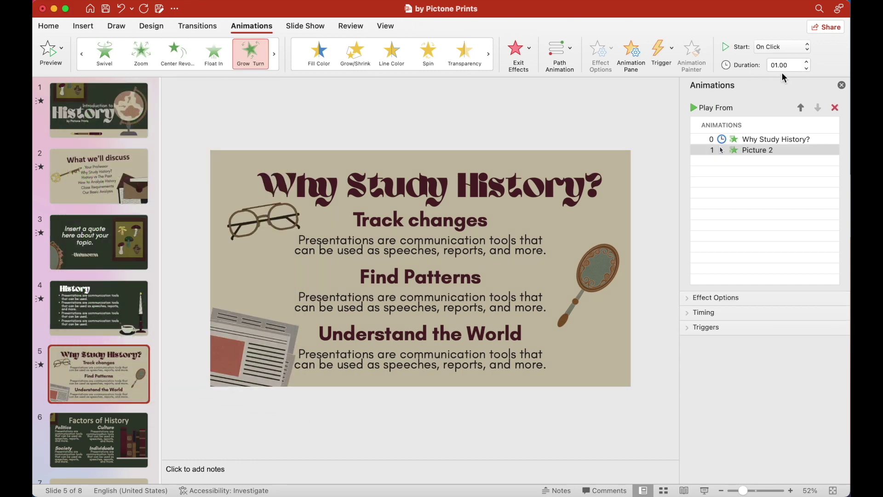
left_click(791, 47)
left_click(782, 61)
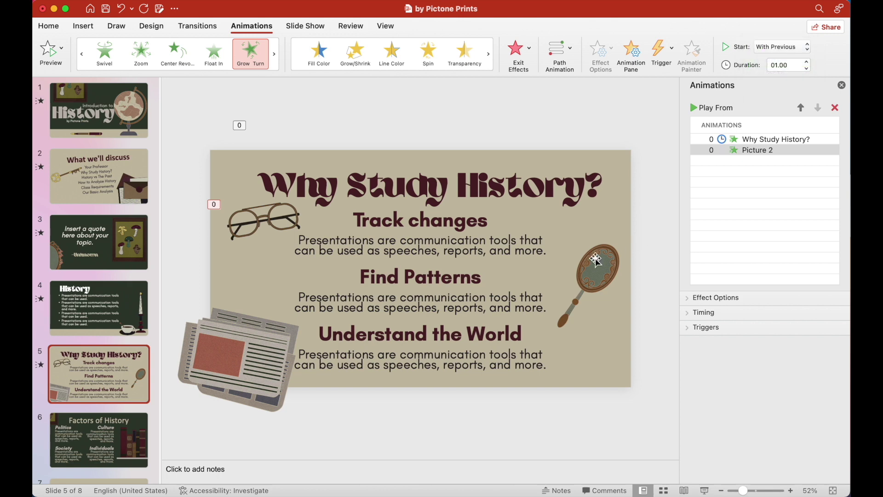
Give the mirror picture a Zoom entrance starting With Previous.
left_click(612, 257)
left_click(141, 53)
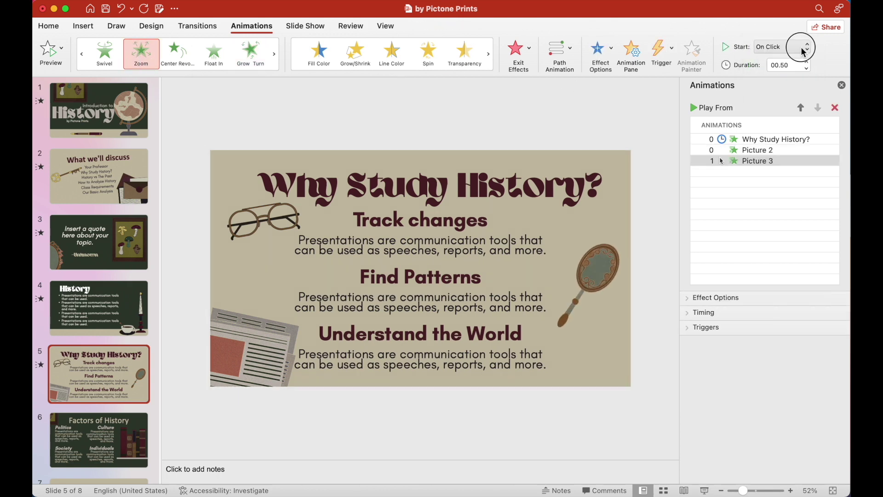
left_click(802, 47)
left_click(782, 61)
Give the newspaper picture a Float In entrance starting With Previous.
left_click(250, 347)
left_click(214, 53)
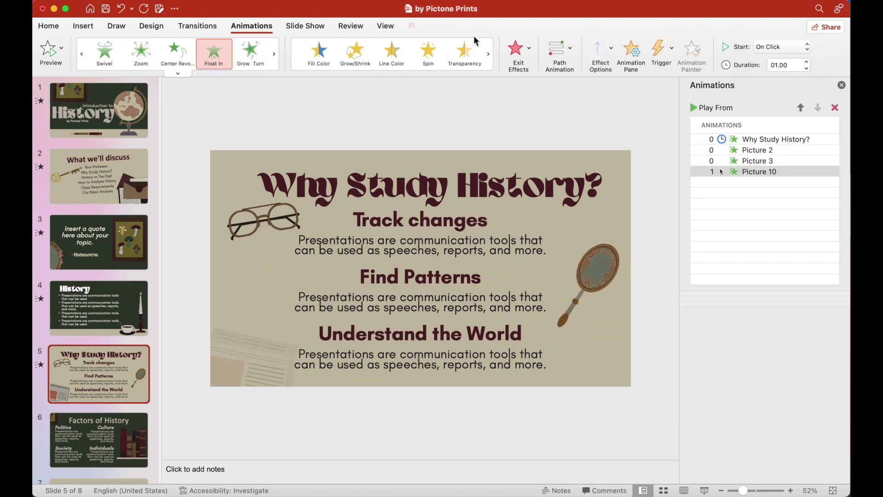
left_click(802, 47)
left_click(787, 61)
left_click(403, 222)
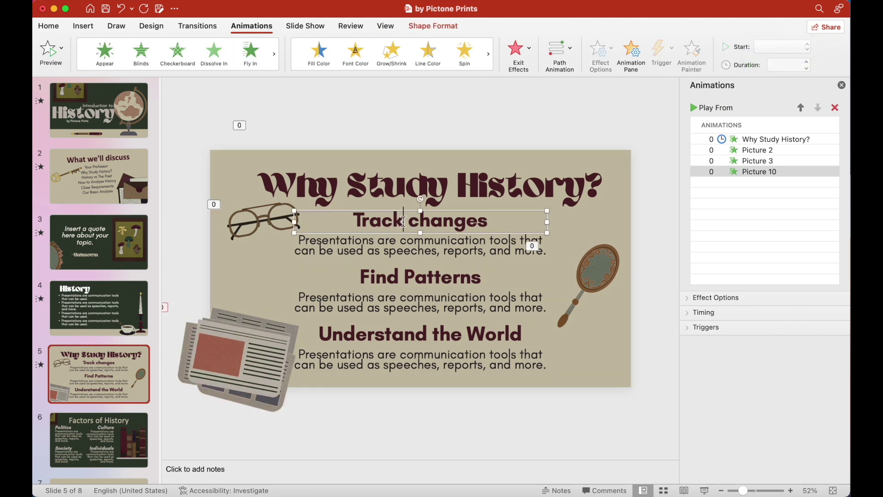
Make the Track changes heading Peek In from the left and its paragraph from the top.
left_click(274, 54)
left_click(105, 53)
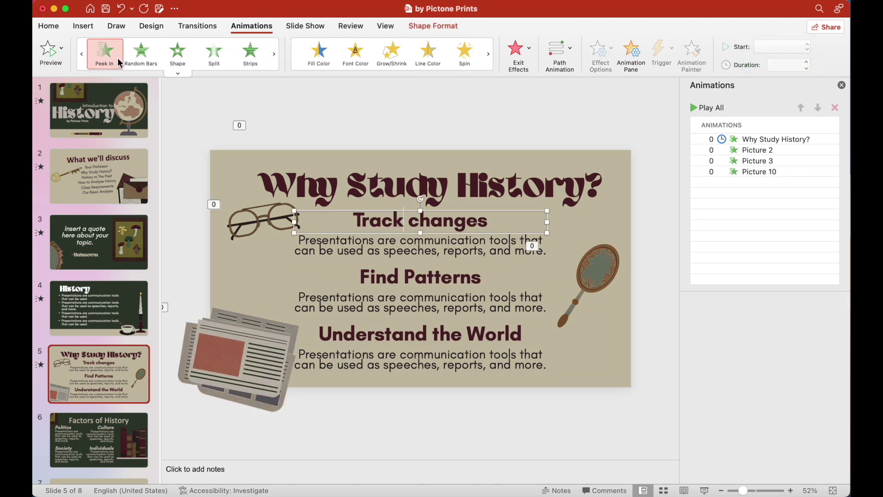
left_click(598, 50)
left_click(629, 105)
left_click(461, 238)
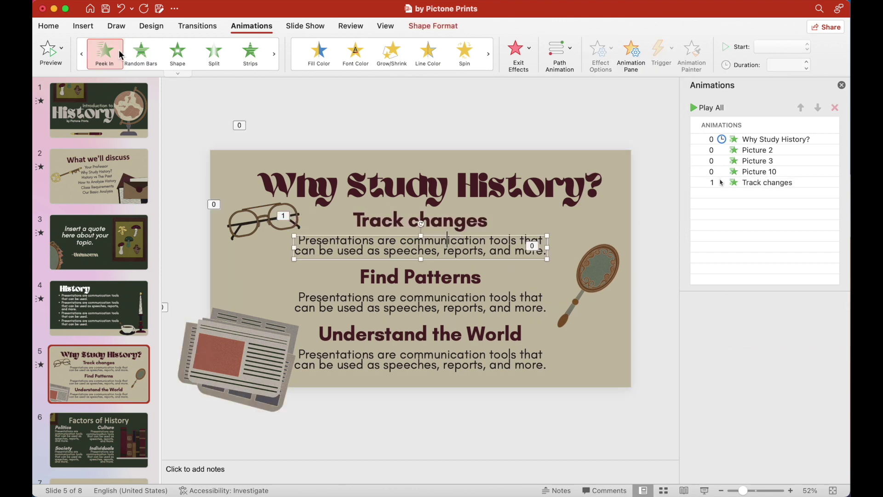
left_click(105, 53)
left_click(601, 49)
left_click(603, 139)
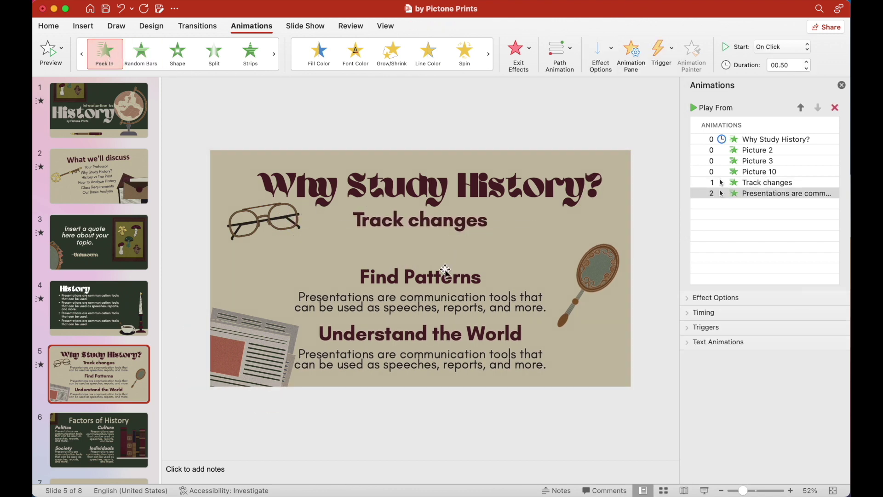
Make the Find Patterns heading Peek In from the right and its paragraph from the top.
left_click(418, 278)
left_click(104, 53)
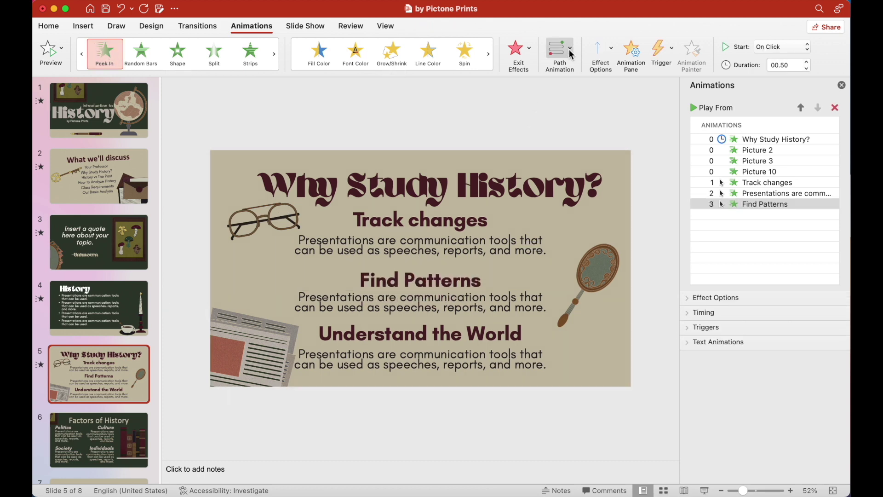
left_click(600, 48)
left_click(618, 113)
left_click(447, 298)
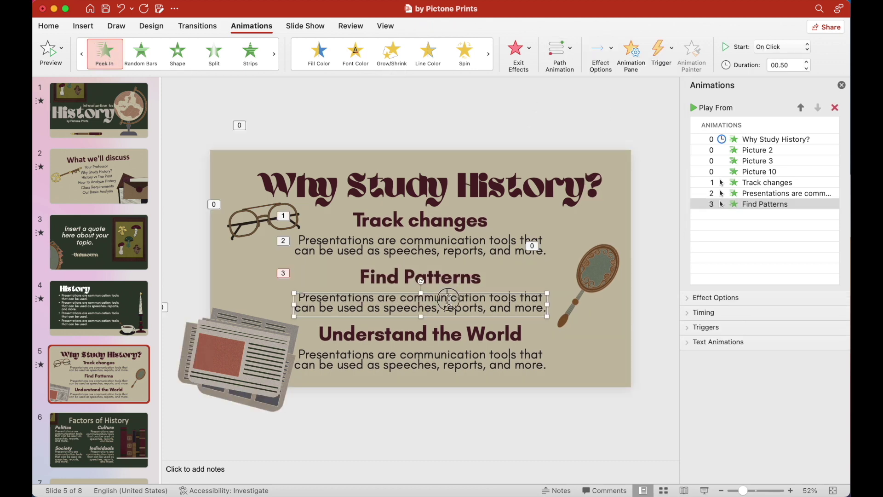
left_click(767, 204)
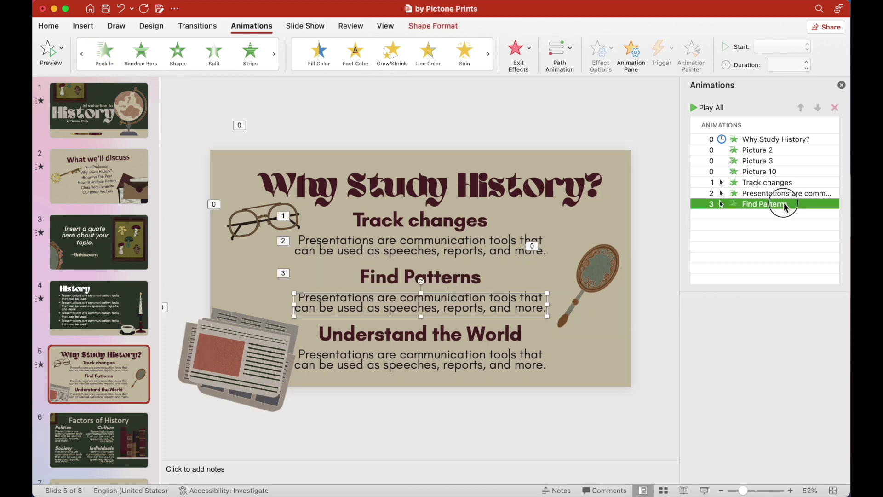
left_click(600, 51)
left_click(614, 122)
left_click(384, 307)
left_click(111, 69)
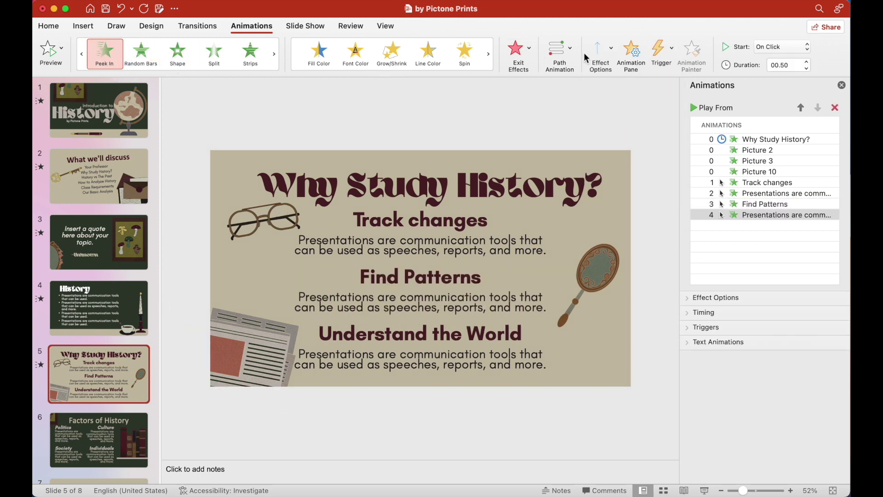
left_click(601, 49)
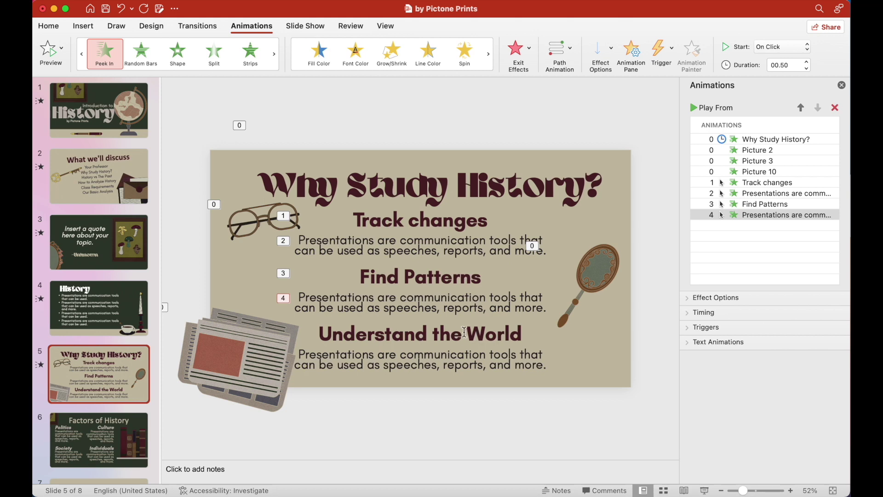
Make the Understand the World heading Peek In from the left and its paragraph from the top.
left_click(458, 333)
left_click(108, 49)
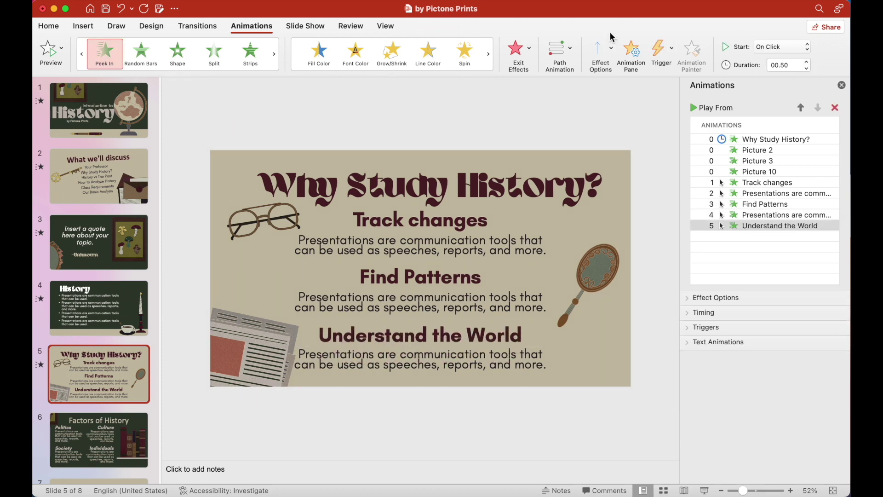
left_click(601, 55)
left_click(639, 105)
left_click(464, 361)
left_click(103, 55)
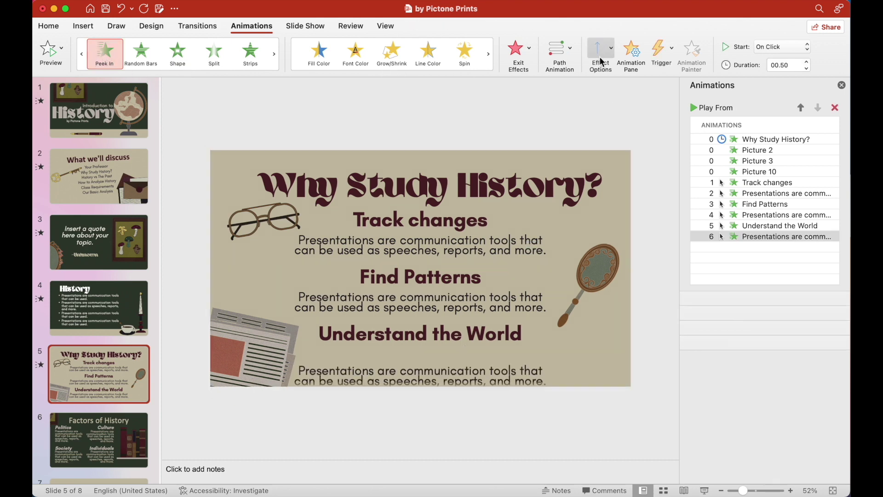
left_click(600, 55)
left_click(611, 142)
Set all six text animations to start After Previous and apply a Push transition to slide 5.
left_click(767, 182, "shift")
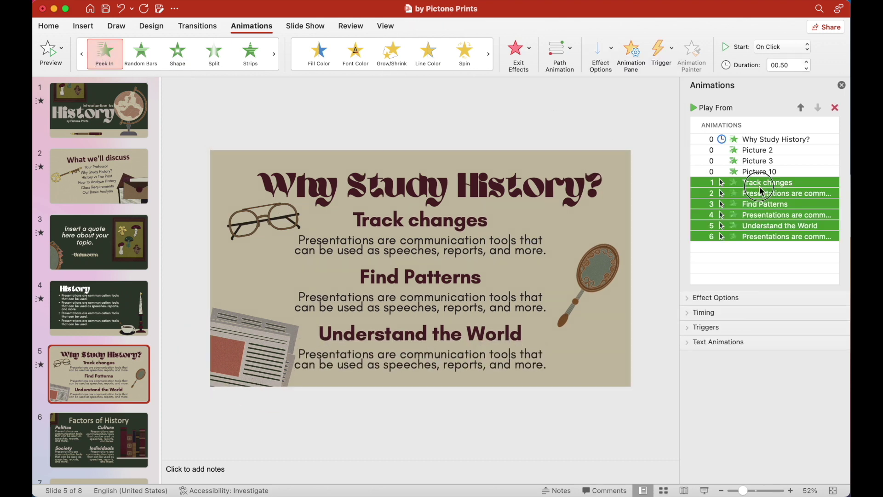
left_click(782, 47)
left_click(782, 73)
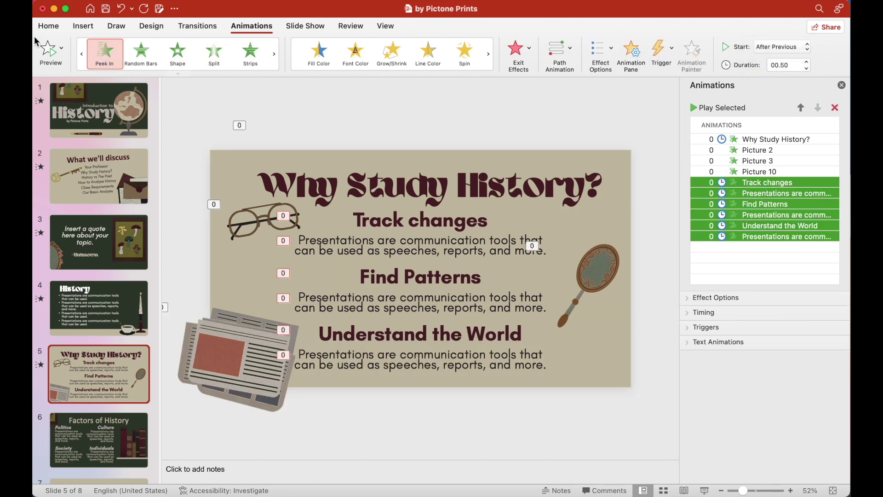
left_click(49, 48)
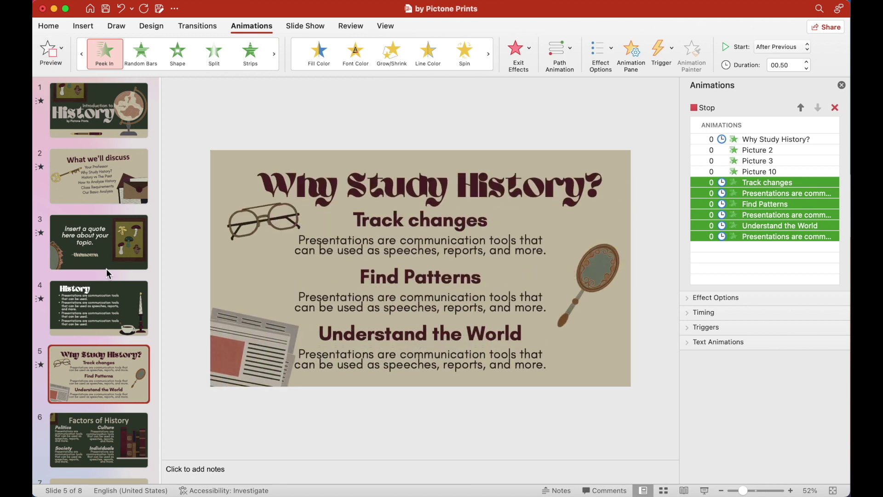
left_click(198, 26)
left_click(267, 52)
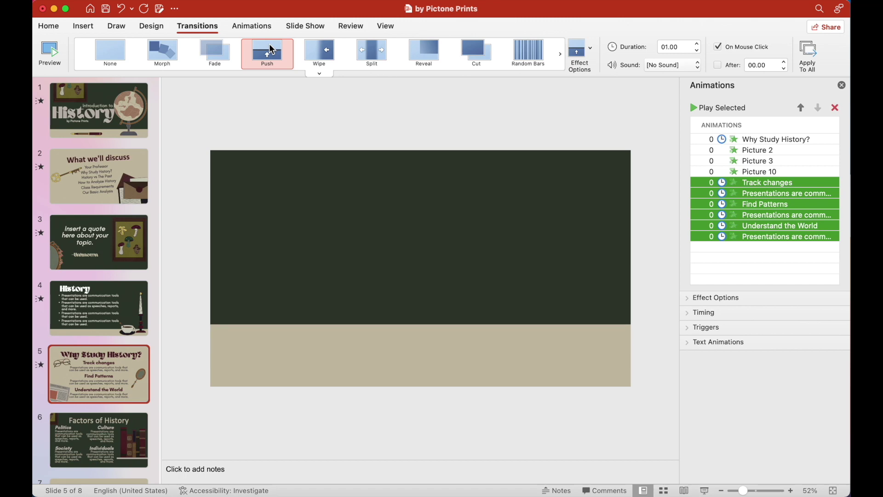
Copy slide 1's large History wordmark and paste it onto slide 6, Factors of History.
left_click(144, 315)
scroll(120, 358, "down", 1)
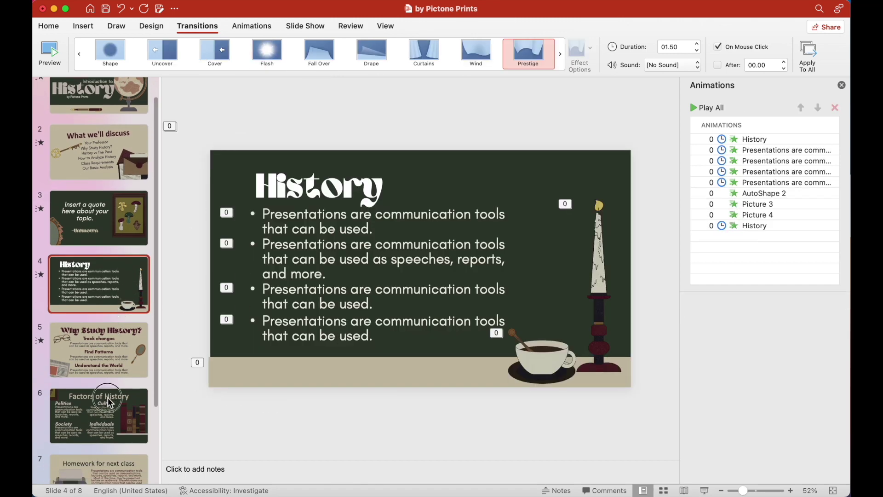
left_click(108, 398)
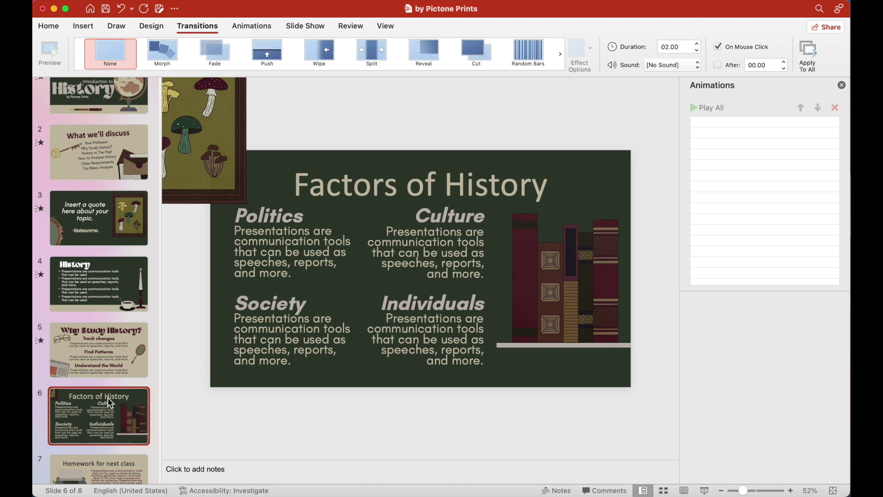
key("Home")
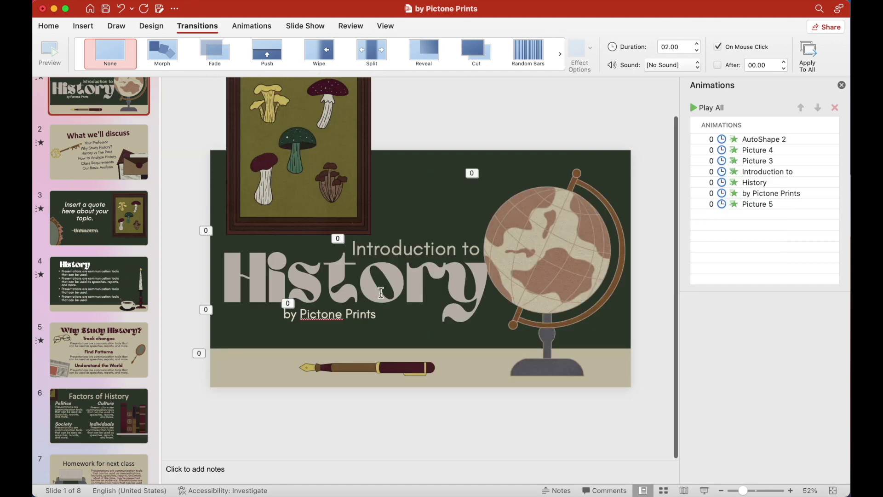
left_click(403, 324)
left_click(418, 324)
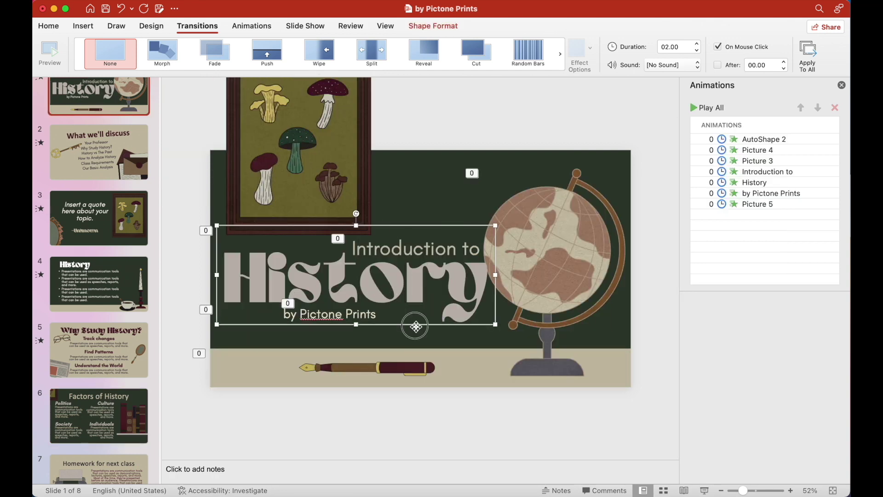
left_click(36, 407)
key("cmd+v")
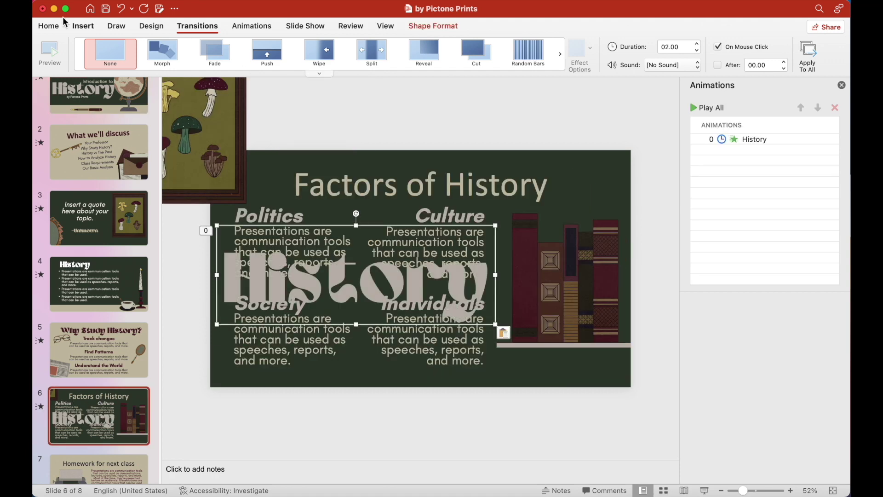
Set the pasted wordmark to 120 pt, retype it as 'Factor of History', and widen it to one line.
left_click(48, 26)
type("1")
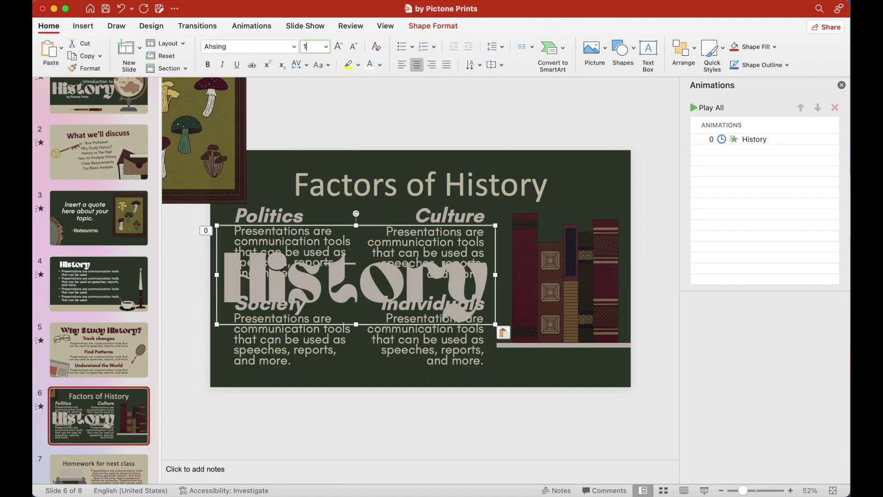
type("20")
key("Return")
double_click(344, 295)
type("T")
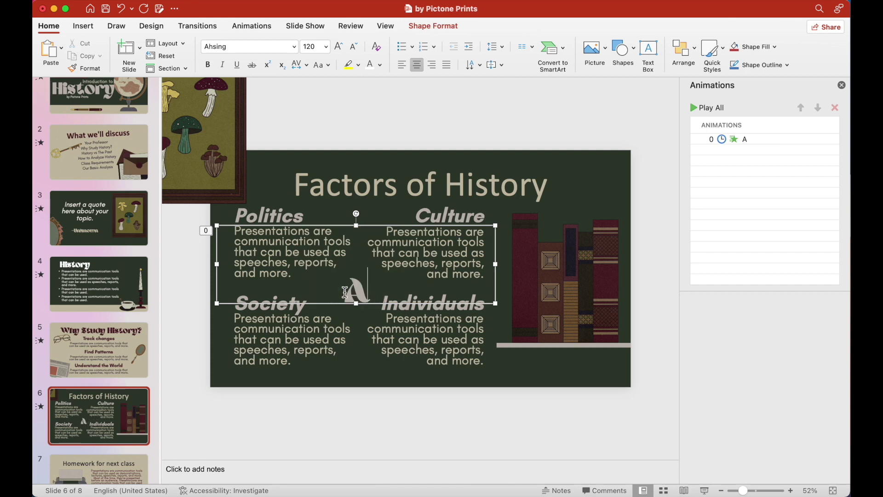
type("tor of His")
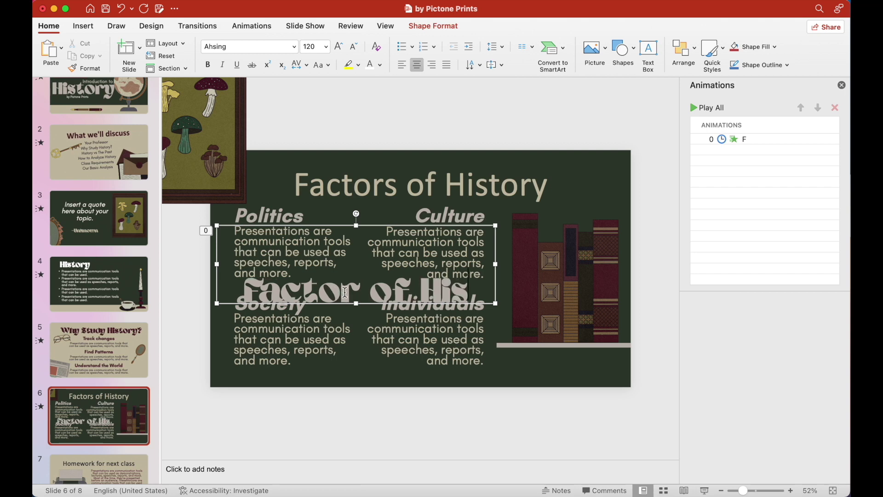
type("tory")
left_click_drag(495, 316, 542, 316)
Delete the original Factors of History title and move the new wordmark to the top.
left_click(470, 198)
key("BackSpace")
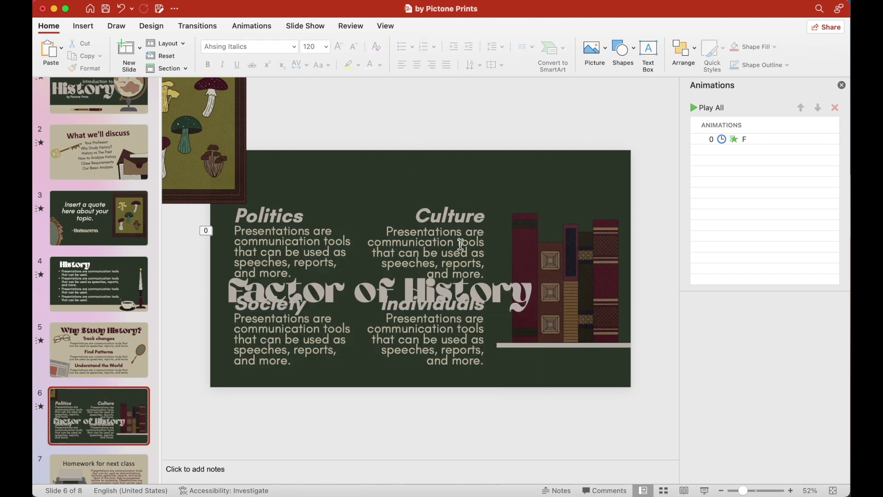
left_click(452, 292)
left_click_drag(454, 300, 494, 193)
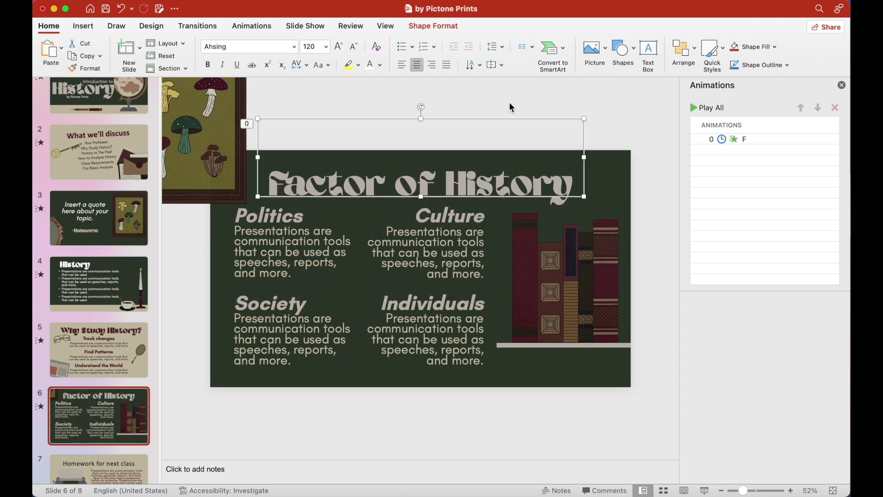
Shrink the mushroom picture by dragging its corner.
left_click(199, 161)
scroll(199, 159, "down", 10)
scroll(200, 155, "up", 3)
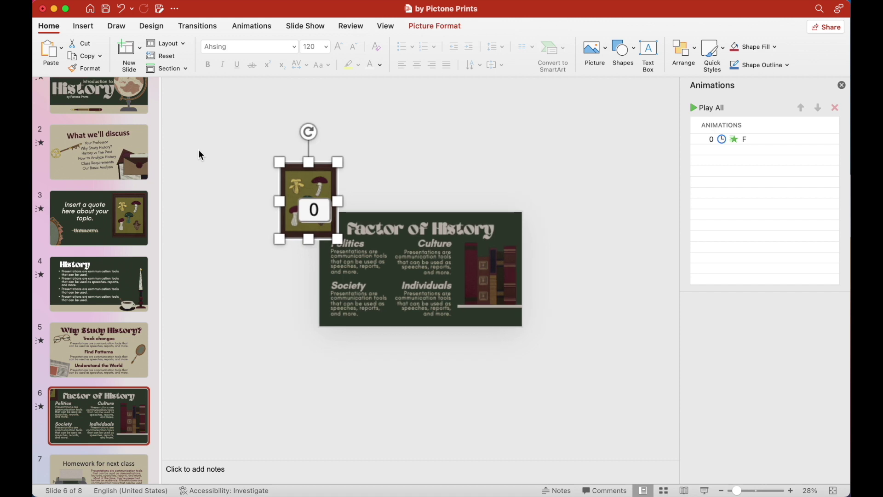
left_click_drag(266, 153, 273, 164)
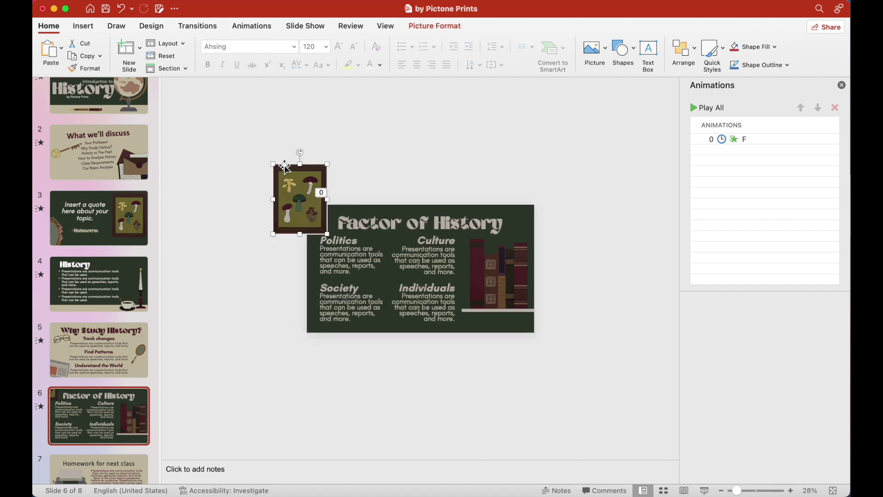
left_click(350, 161)
scroll(351, 162, "up", 3)
scroll(350, 158, "up", 1)
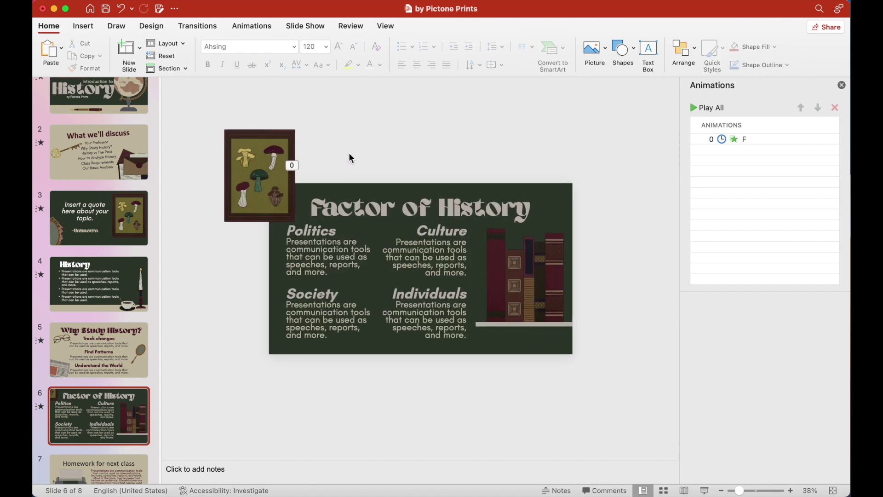
left_click(249, 175)
left_click(249, 31)
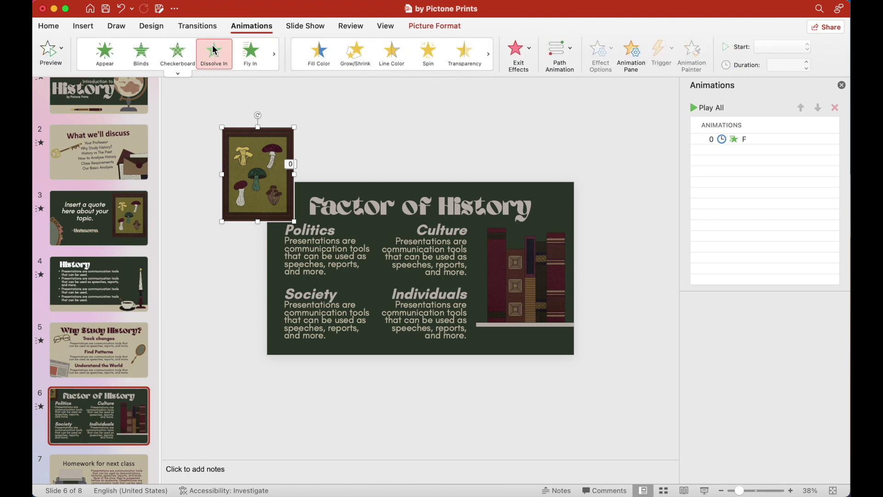
Give the mushroom picture and the bookshelf Fly In entrances with chosen directions.
left_click(214, 51)
left_click(250, 53)
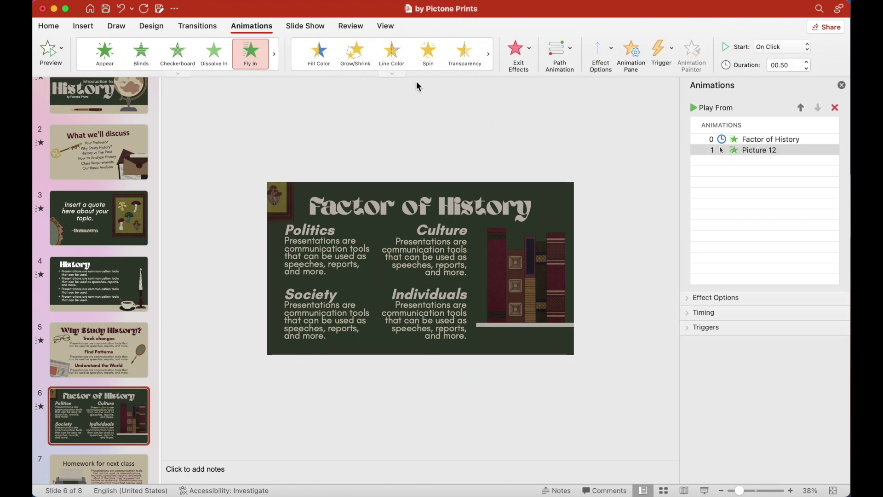
left_click(610, 53)
left_click(611, 123)
left_click(554, 253)
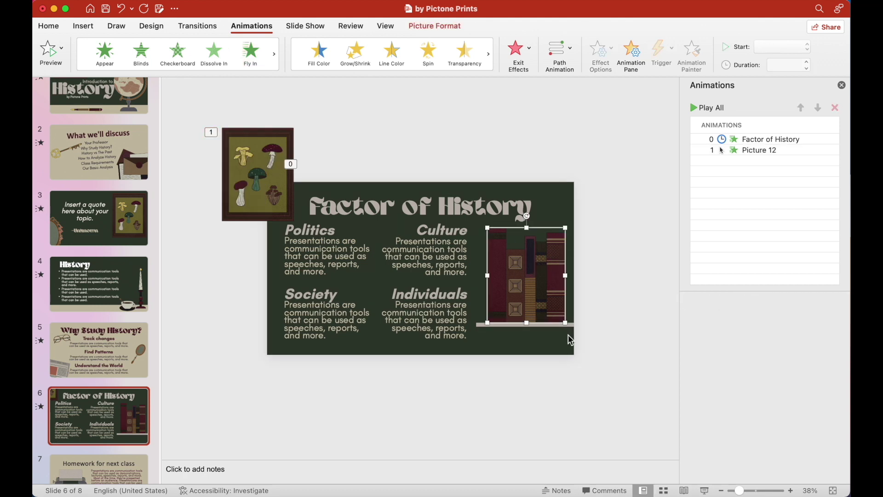
left_click(575, 324)
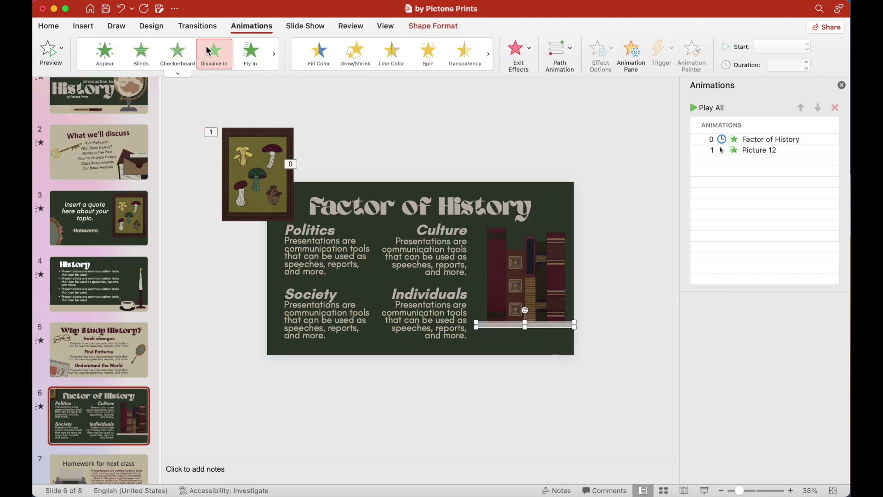
left_click(250, 53)
left_click(602, 49)
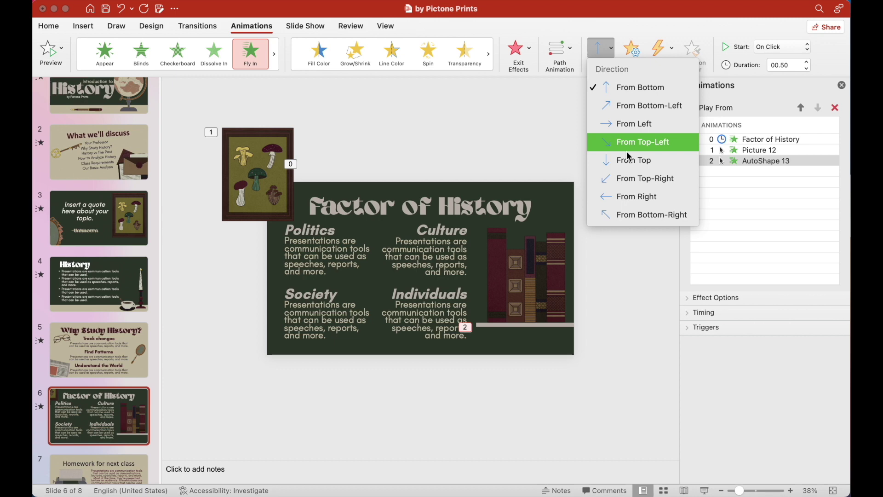
left_click(627, 197)
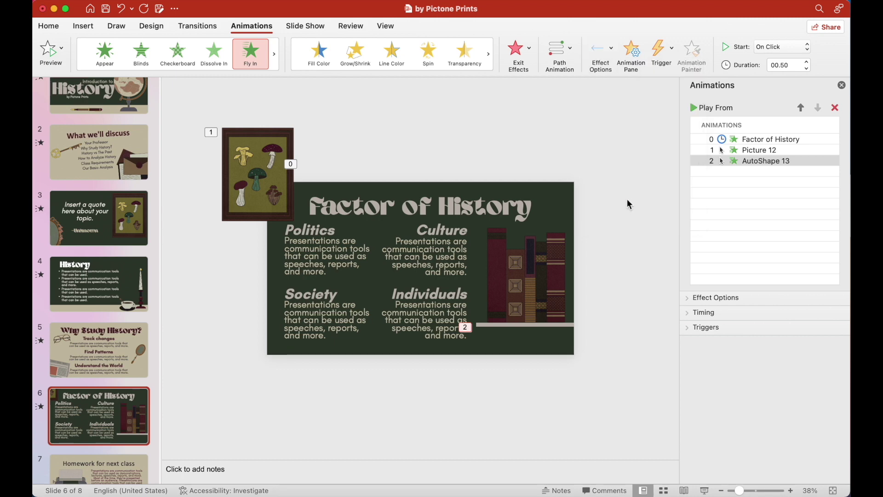
Give the books picture a Peek In entrance from the right.
left_click(527, 274)
left_click(274, 53)
left_click(104, 52)
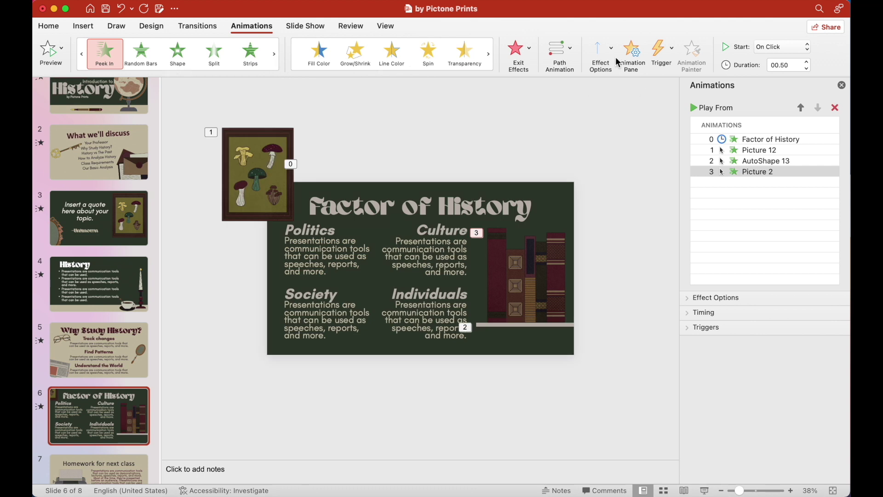
left_click(600, 55)
left_click(613, 123)
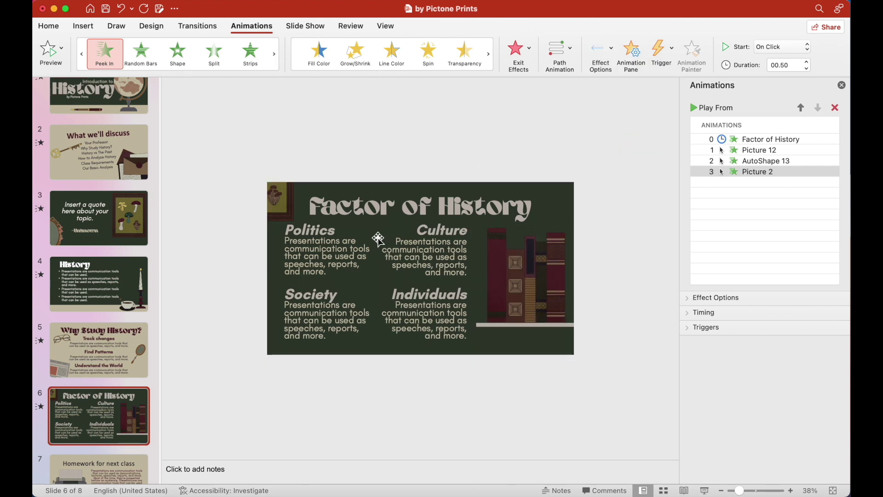
Give the Factor of History title a Dissolve In entrance, then select the Politics text boxes.
left_click(329, 228)
left_click(322, 207)
left_click(214, 52)
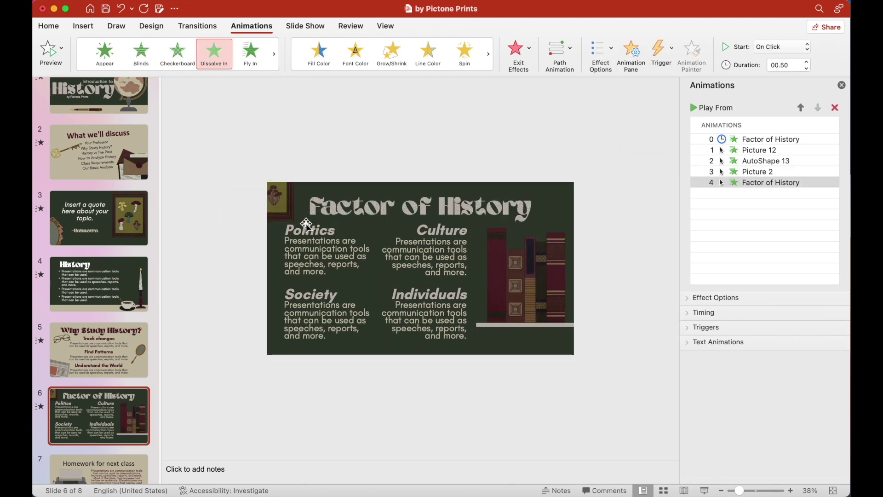
left_click(306, 229)
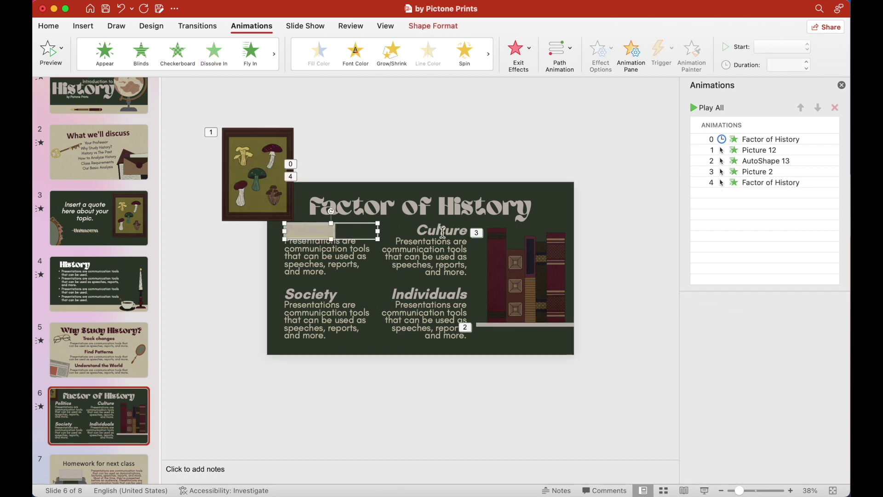
left_click(447, 233, "shift")
left_click(218, 295)
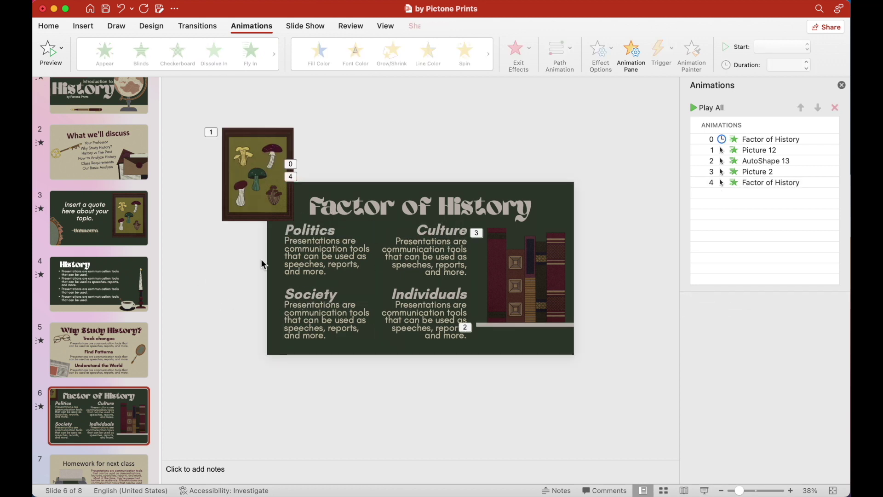
left_click(321, 263, "shift")
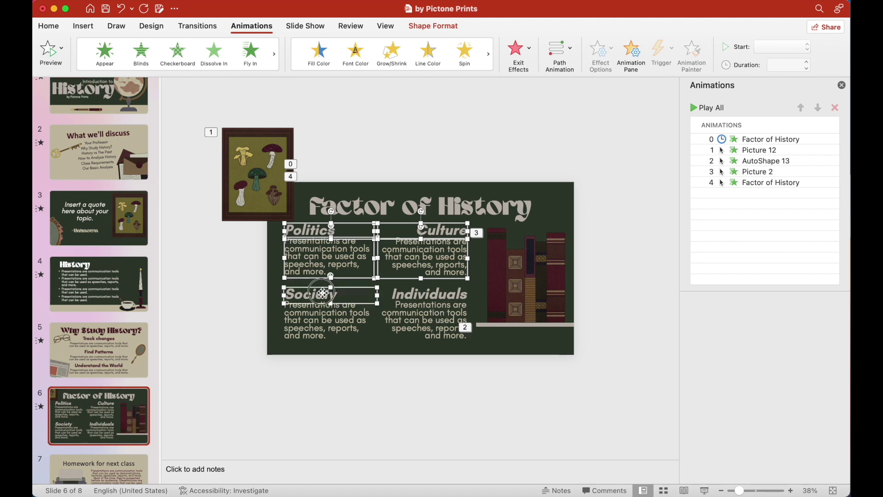
mouse_move(177, 53)
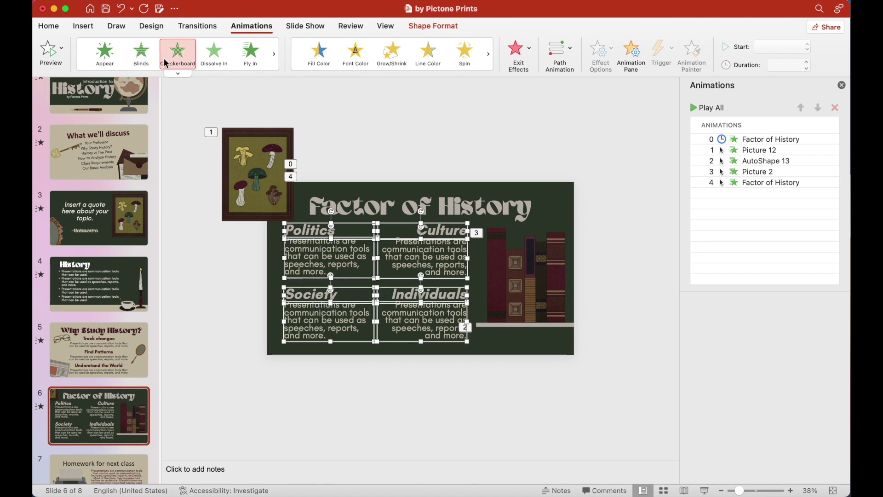
Give the eight text boxes a Zoom entrance starting After Previous.
left_click(179, 74)
scroll(198, 276, "down", 5)
scroll(198, 294, "down", 5)
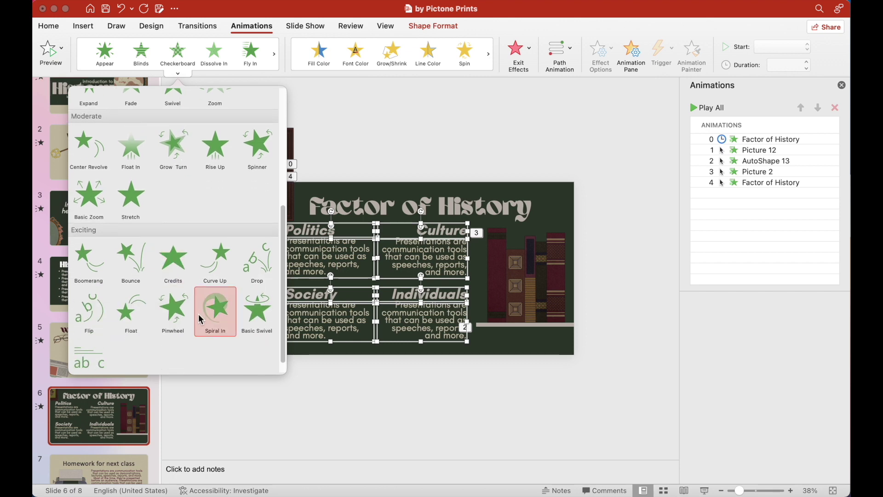
scroll(198, 308, "up", 3)
scroll(207, 230, "up", 2)
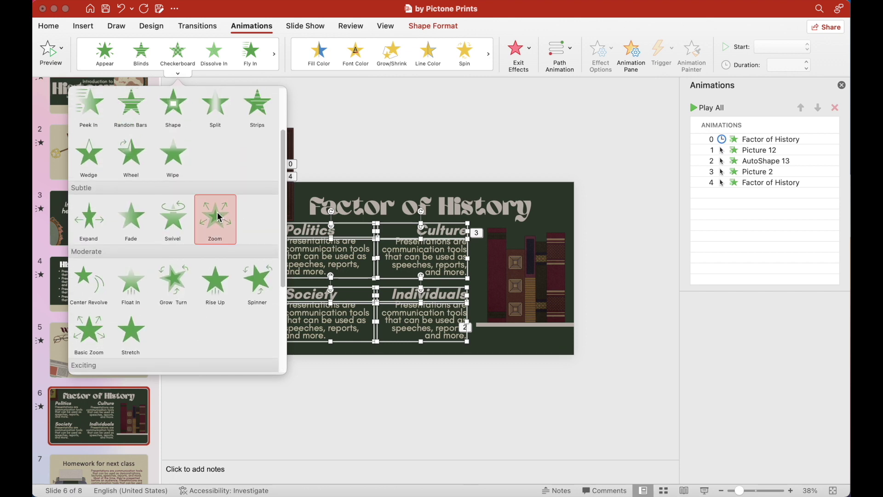
left_click(219, 217)
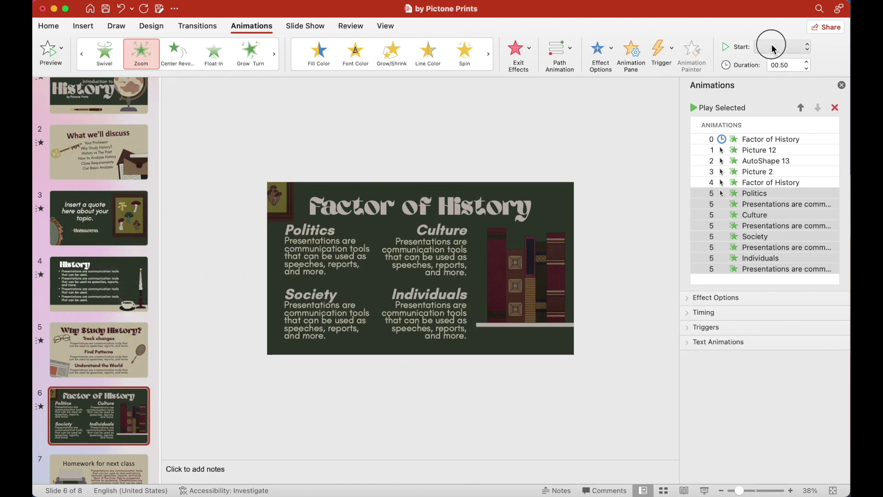
left_click(773, 49)
left_click(781, 73)
Set the picture and title animations to After Previous and preview slide 6.
left_click(760, 151)
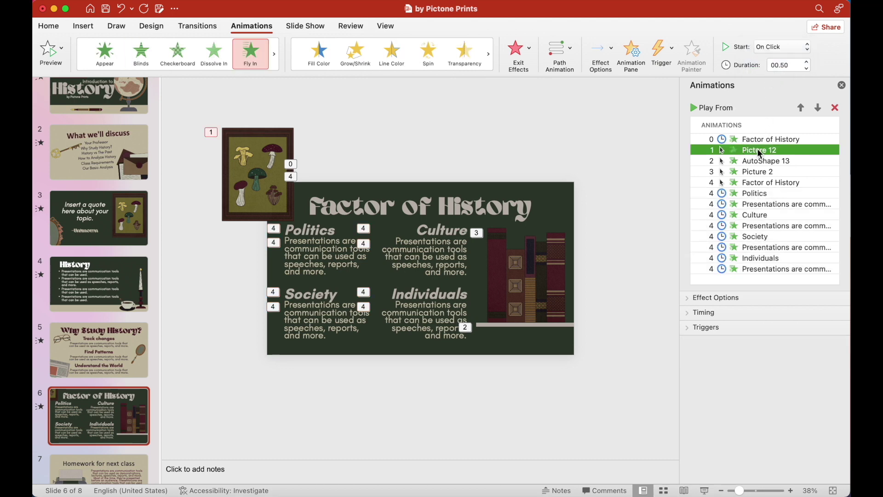
left_click(759, 182, "shift")
left_click(781, 47)
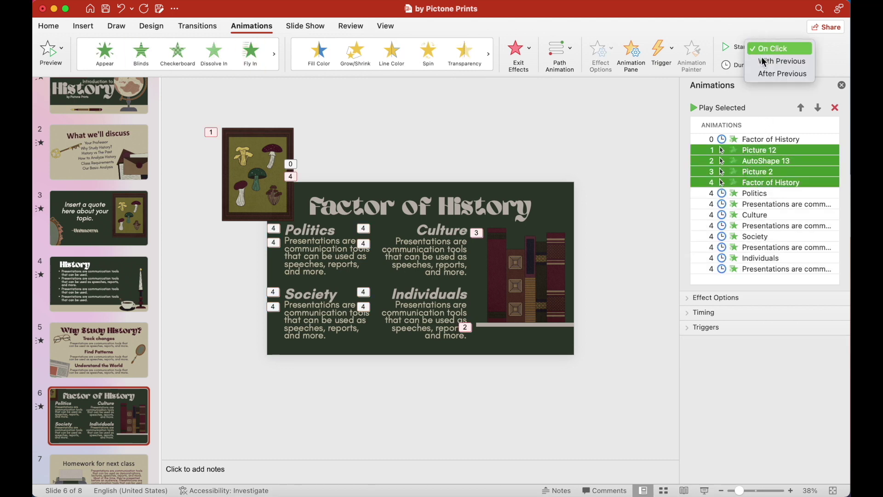
left_click(780, 74)
left_click(49, 51)
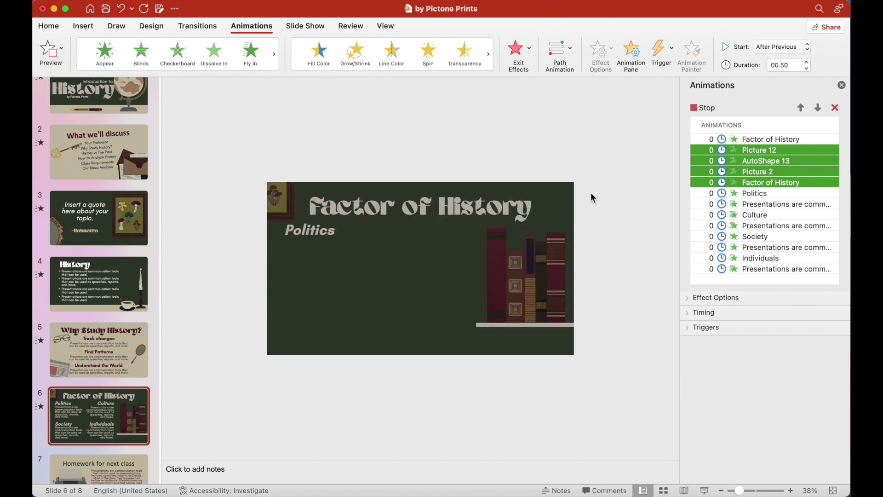
left_click(771, 182)
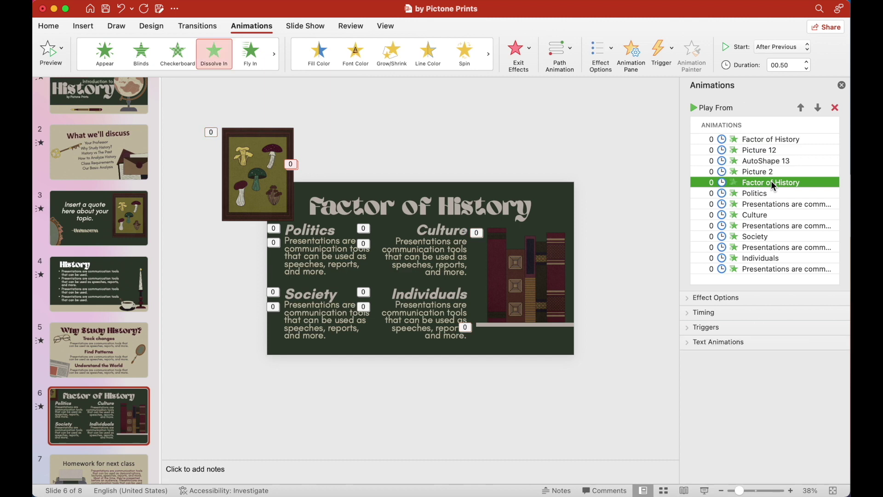
scroll(157, 394, "down", 2)
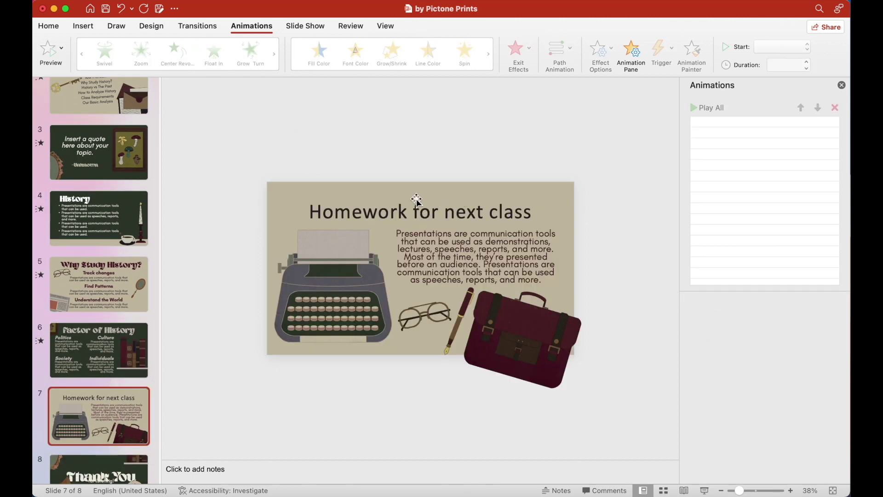
Give the 'Homework for next class' title a Float In entrance.
left_click(402, 209)
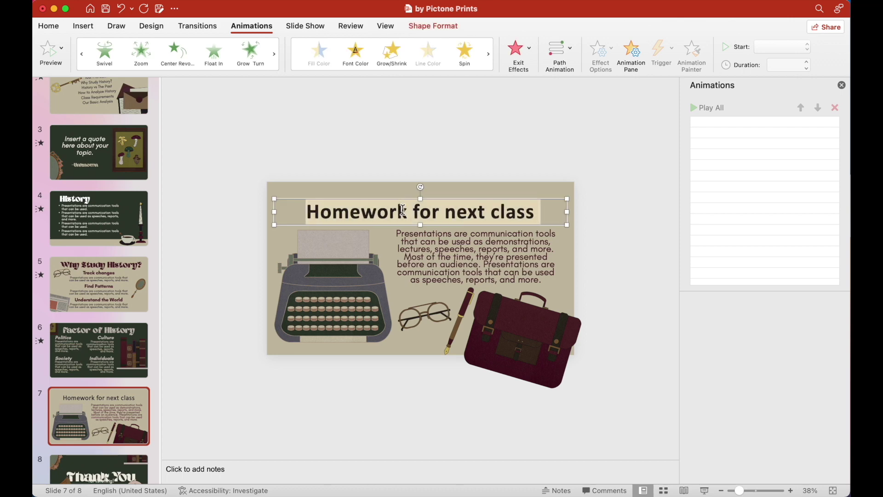
key("super+b")
left_click(413, 212)
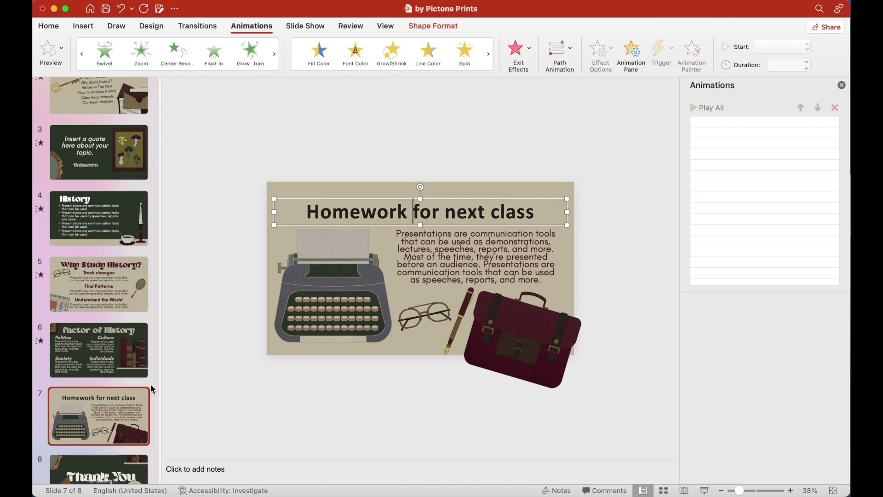
scroll(138, 340, "down", 2)
left_click(213, 53)
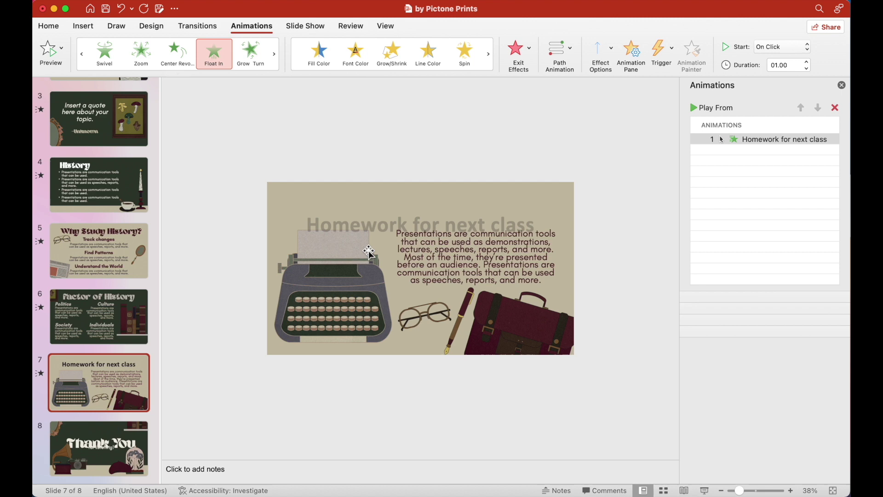
Try Grow Turn, Zoom and Swivel on the body text, settling on Center Revolve.
left_click(424, 259)
left_click(252, 54)
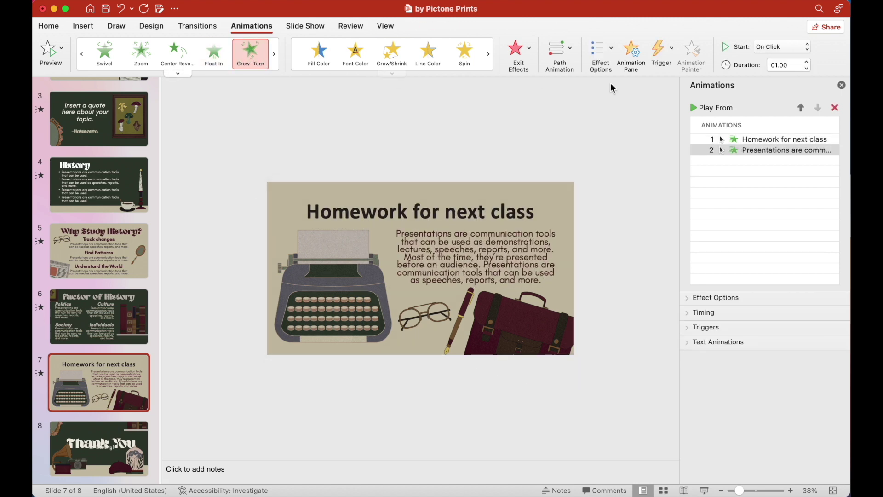
left_click(141, 53)
left_click(104, 53)
left_click(193, 63)
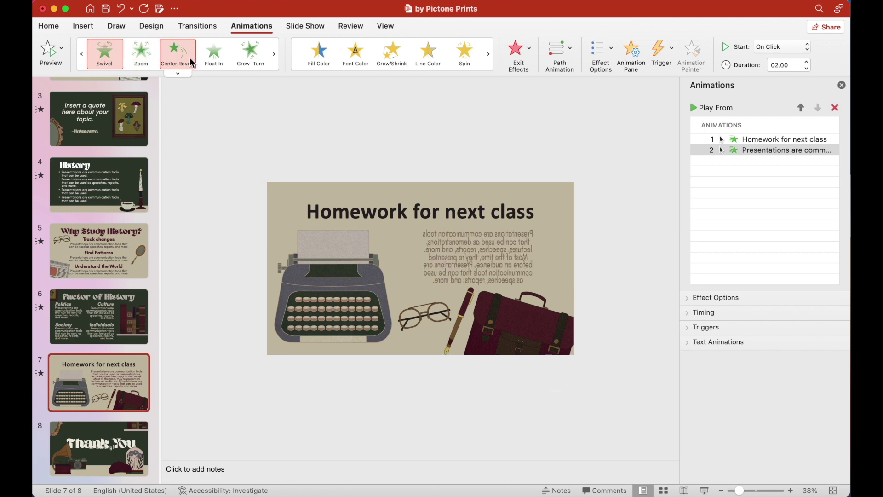
left_click(396, 282)
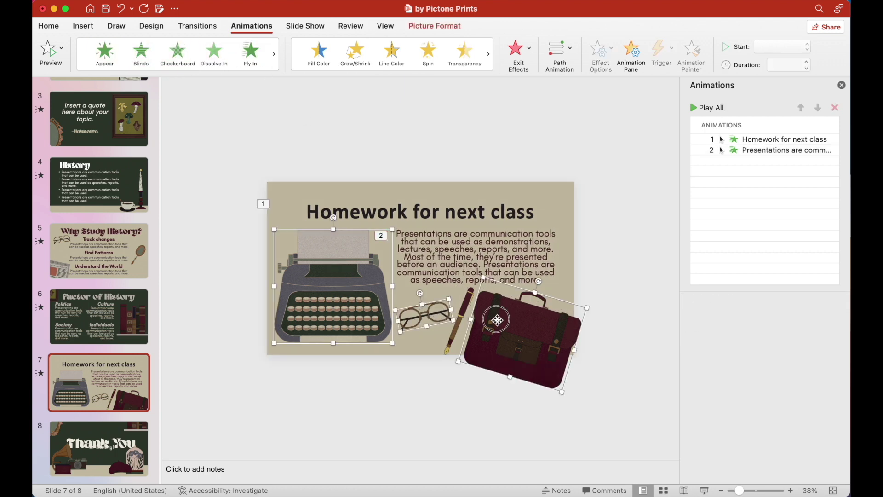
Give slide 7's four pictures a Fly In entrance starting After Previous, with Picture 2 starting With Previous.
left_click(250, 53)
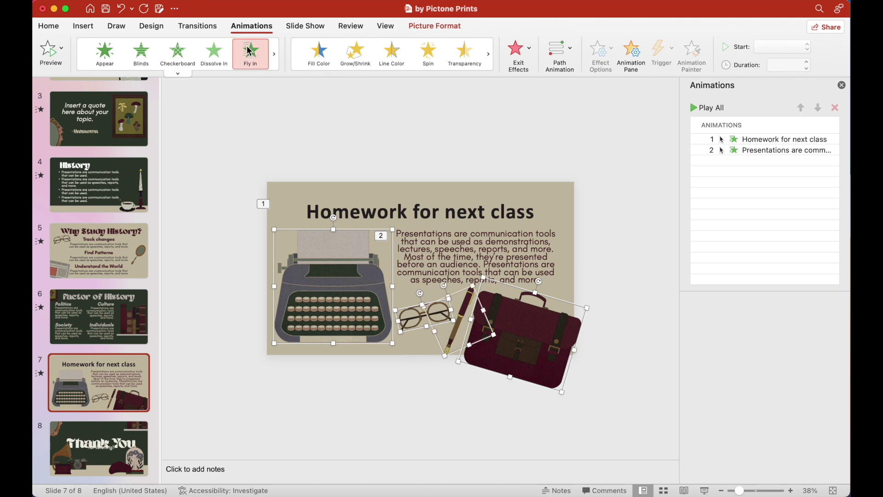
left_click(763, 47)
left_click(760, 73)
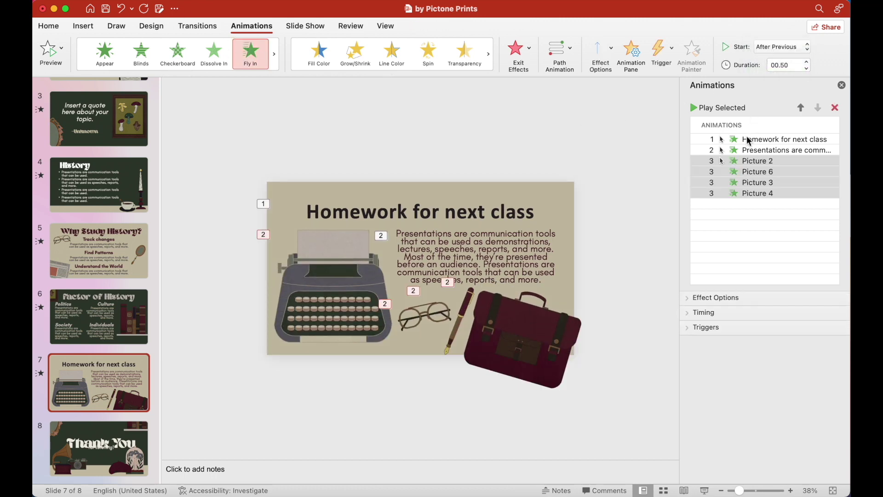
left_click(776, 50)
left_click(780, 35)
left_click(782, 150)
Set the body text and title animations to start After Previous and preview the slide.
left_click(771, 48)
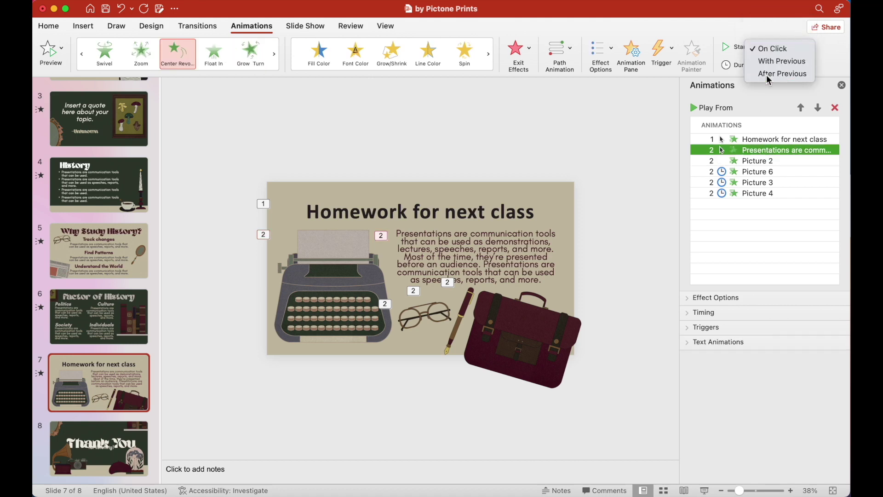
left_click(759, 73)
left_click(759, 139)
left_click(763, 48)
left_click(764, 74)
left_click(49, 51)
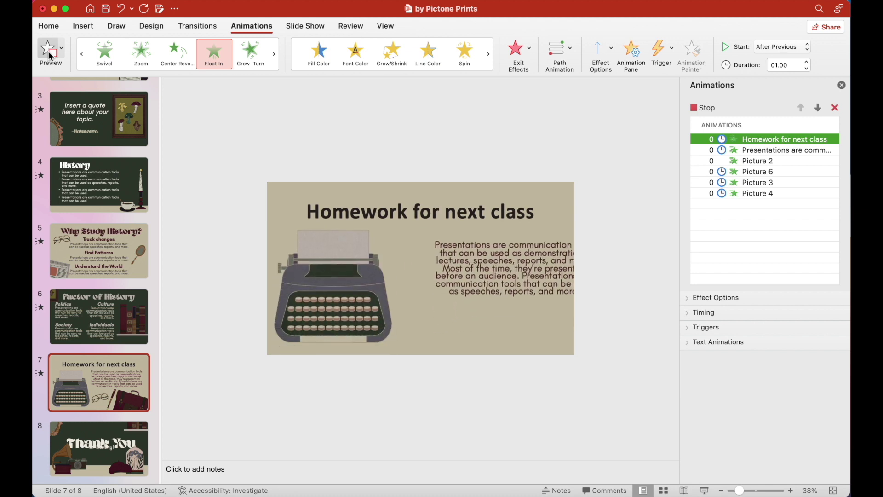
Change the body text to a 0.25-second Expand entrance and preview the slide's animations.
left_click(728, 153)
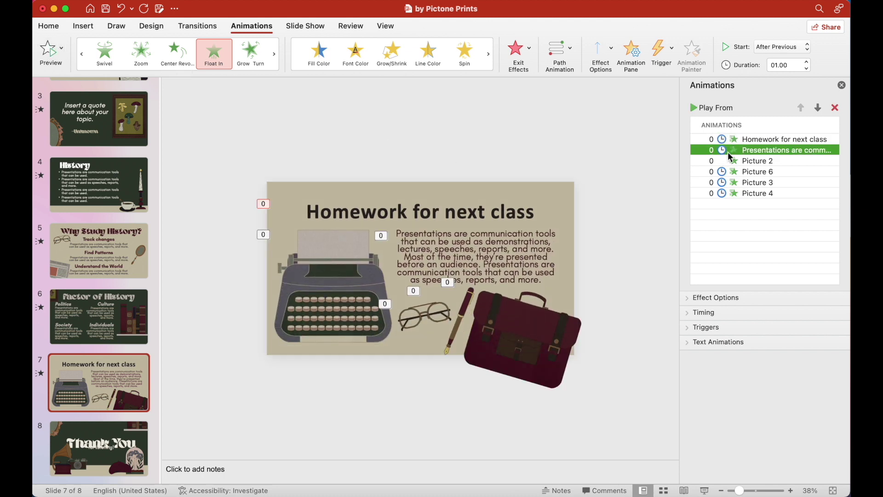
left_click(222, 67)
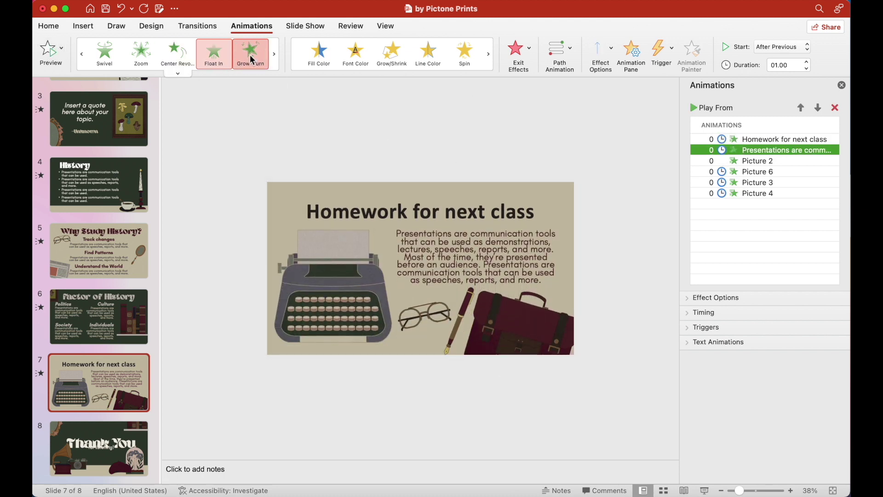
scroll(106, 58, "left", 5)
left_click(213, 54)
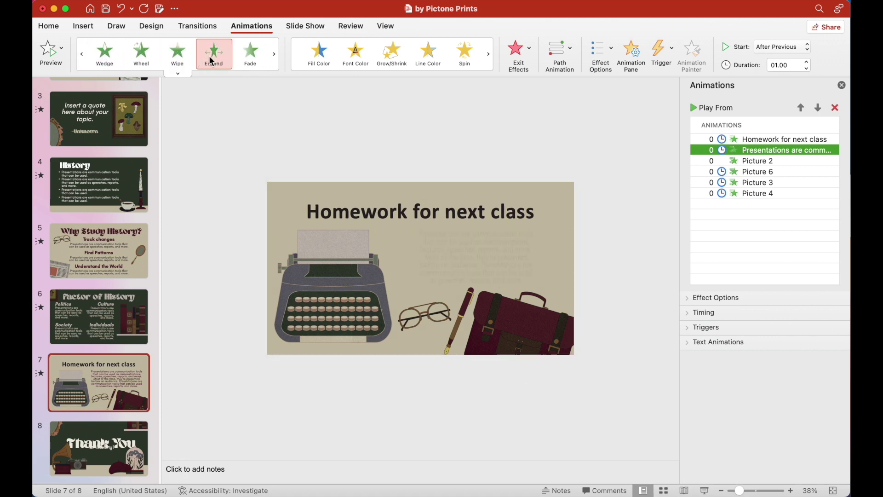
left_click(805, 69)
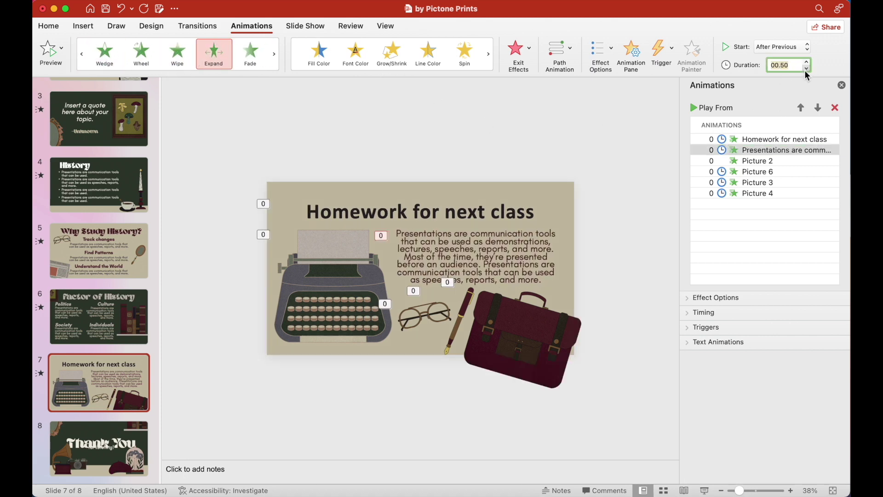
left_click(50, 60)
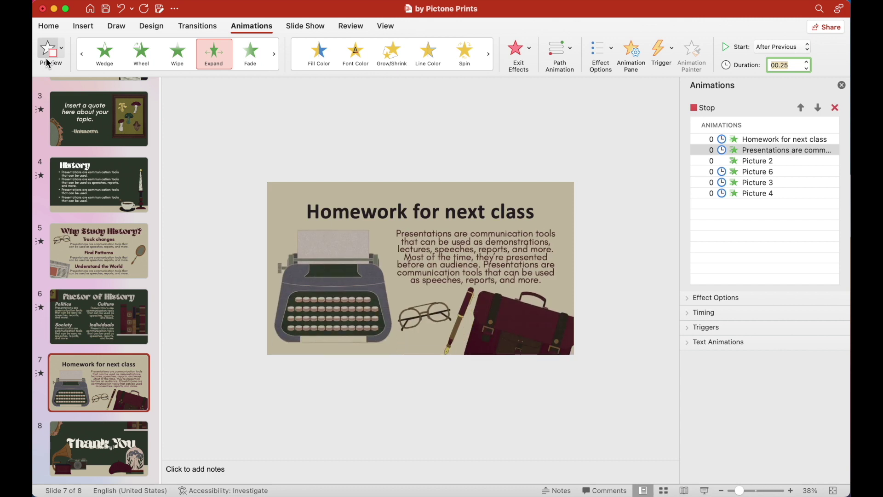
left_click(130, 429)
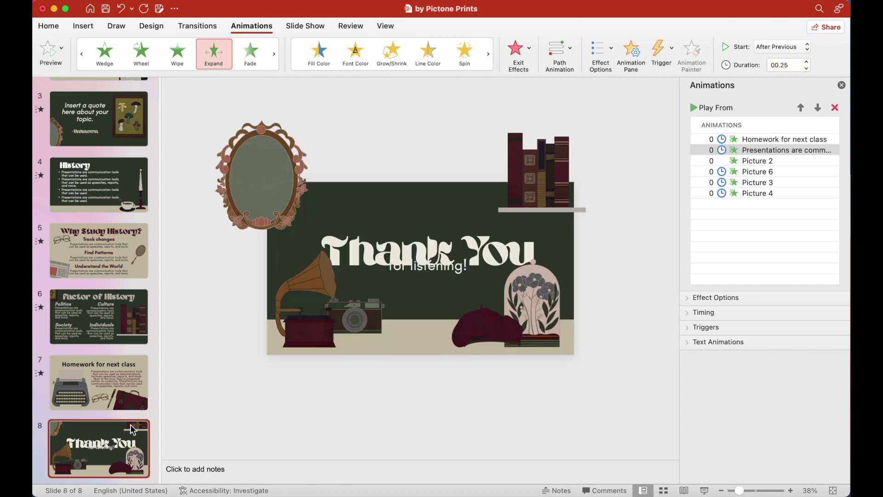
left_click(106, 393)
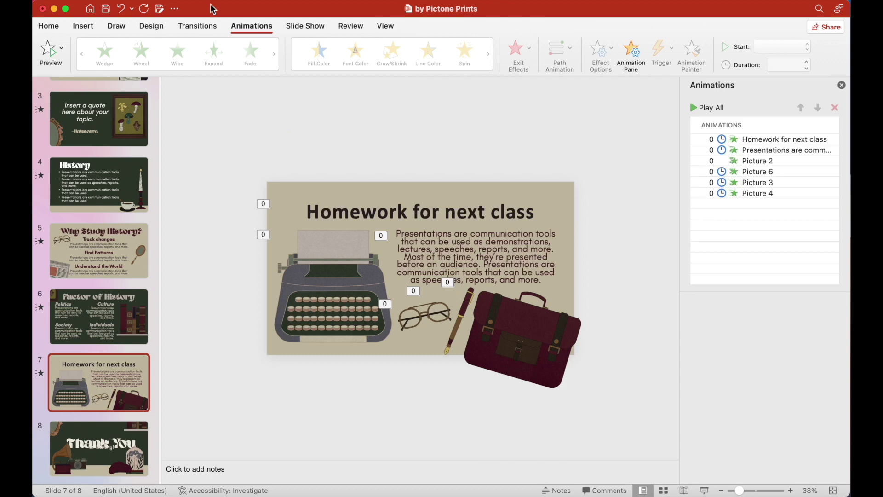
After trying Push, Split and Airplane, give slide 7 a 0.75-second Page Curl transition; select the Thank You slide's floor strip.
left_click(201, 25)
left_click(264, 50)
left_click(363, 53)
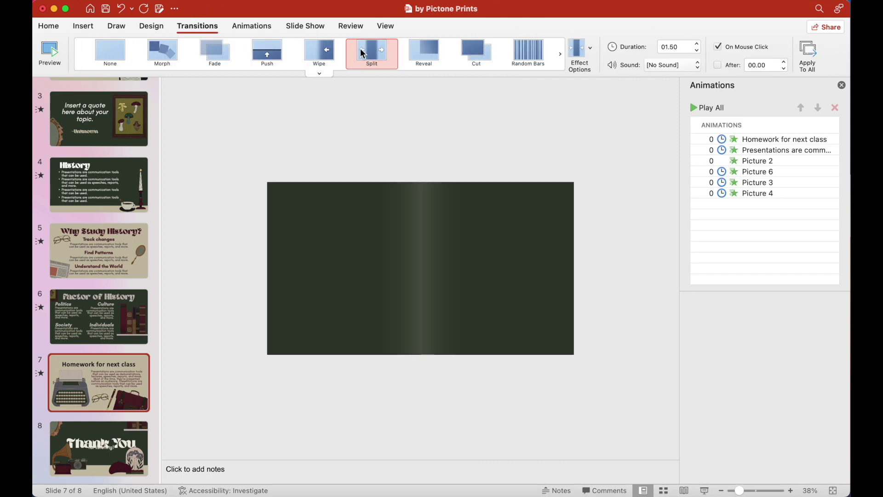
left_click(560, 54)
left_click(309, 62)
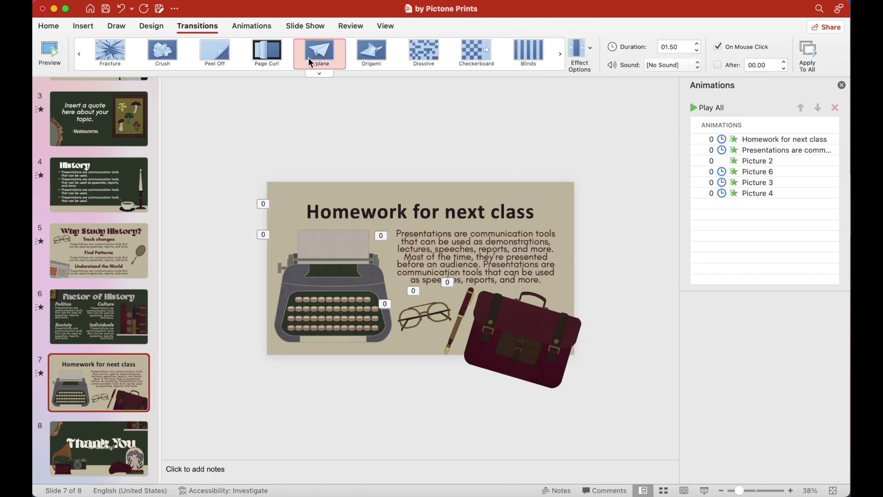
left_click(268, 54)
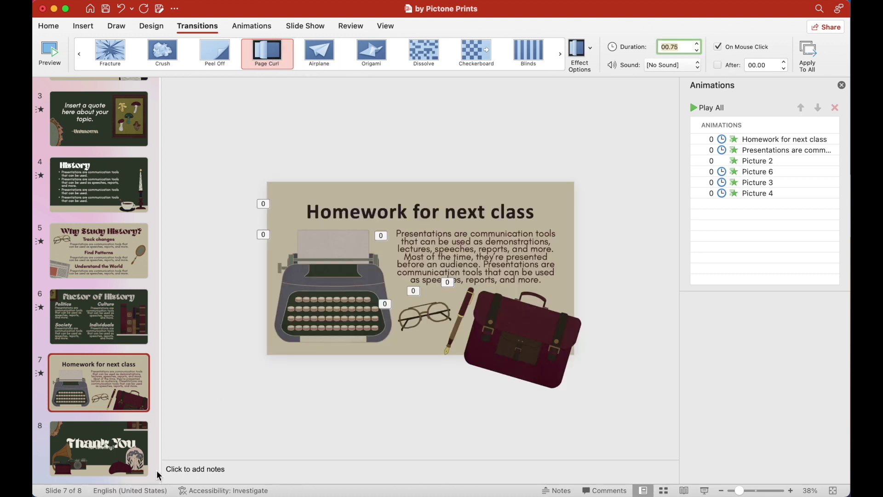
left_click(145, 456)
left_click(405, 350)
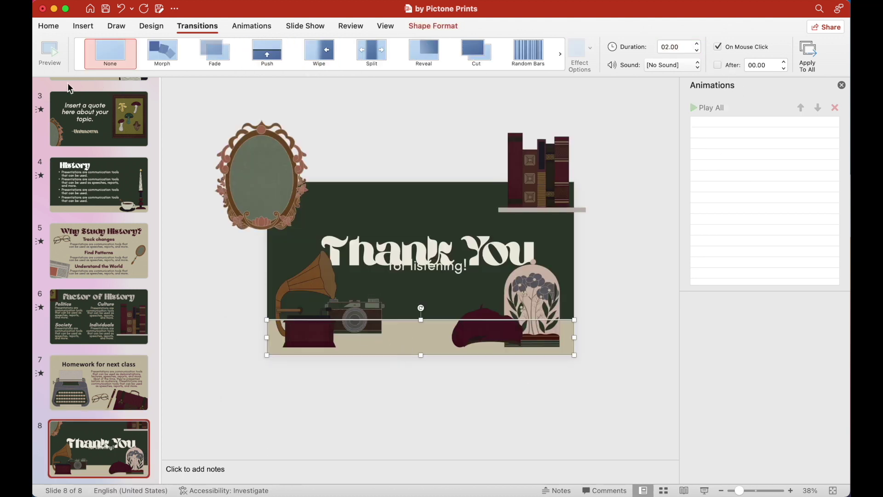
Make the floor strip Fly In from the left.
left_click(77, 35)
left_click(251, 27)
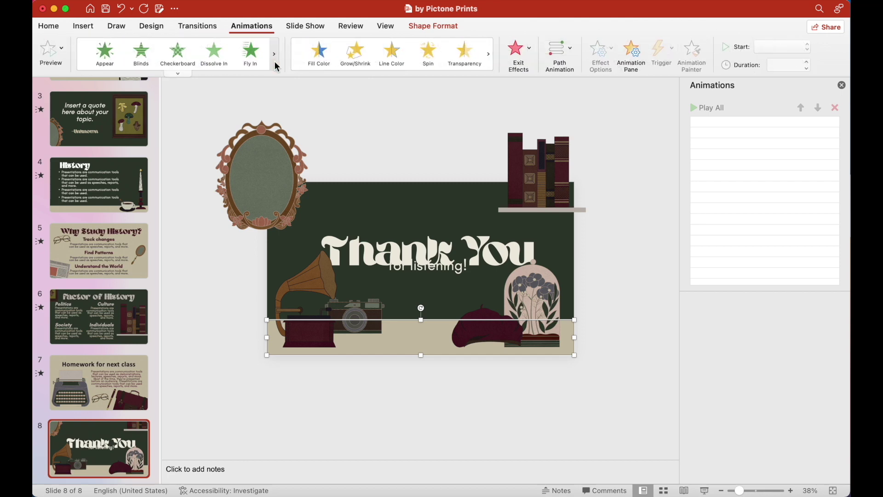
left_click(268, 54)
left_click(600, 52)
left_click(630, 121)
Give the gramophone and other foreground pictures a Peek In entrance starting After Previous.
left_click(306, 323)
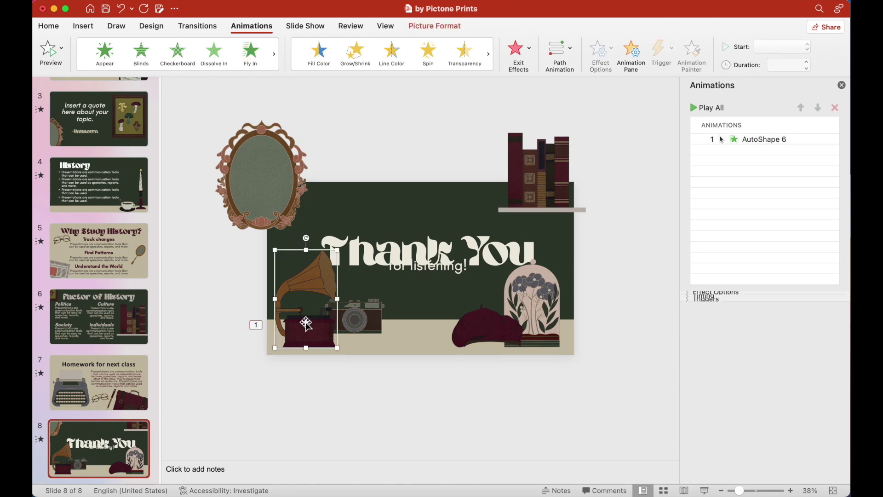
left_click(273, 53)
left_click(111, 48)
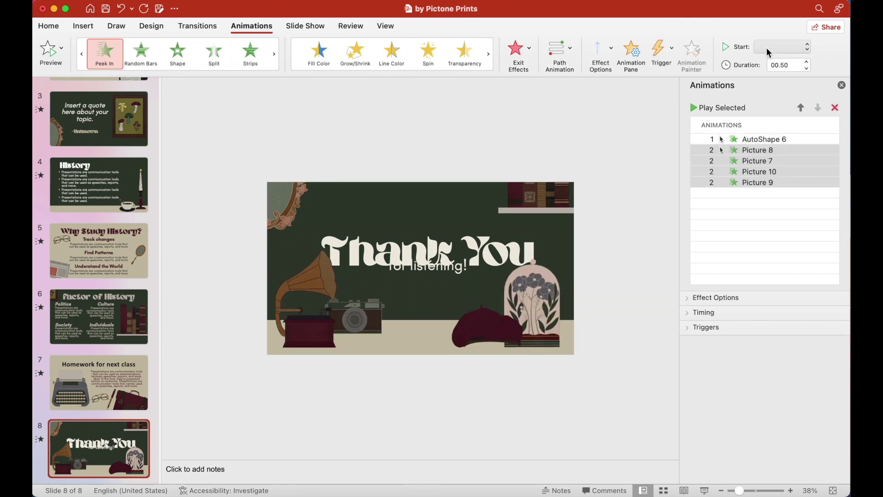
left_click(782, 47)
left_click(799, 72)
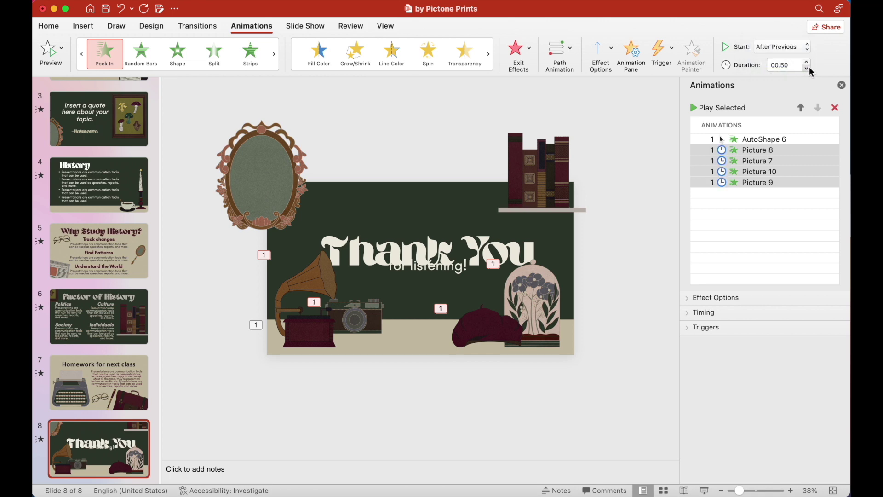
Make the books and shelf Peek In from the right, After Previous, with an adjusted duration.
left_click(559, 162)
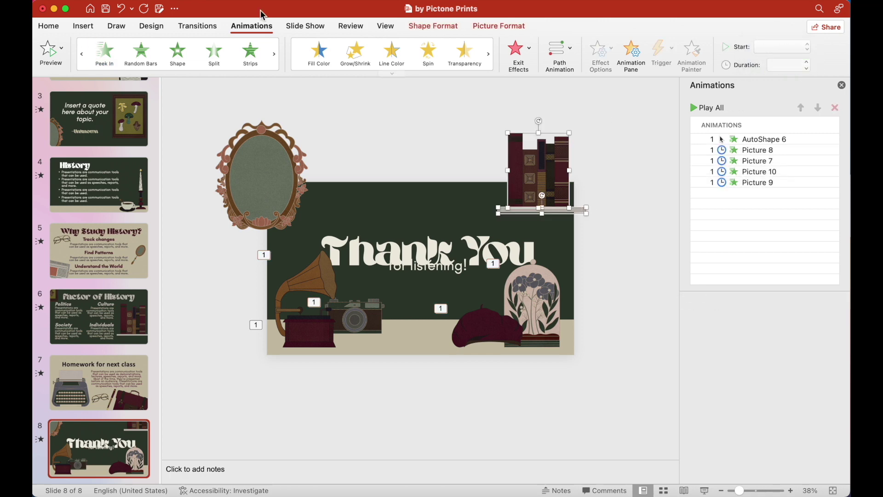
left_click(105, 52)
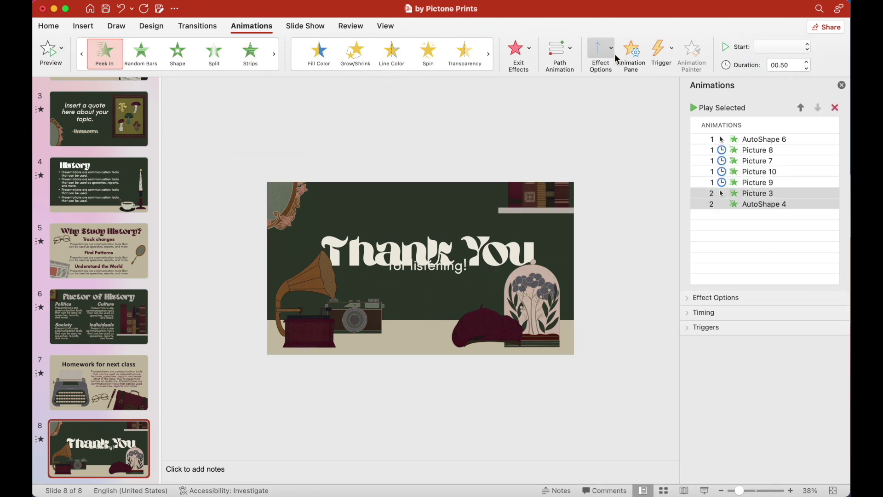
left_click(602, 51)
left_click(635, 120)
left_click(785, 47)
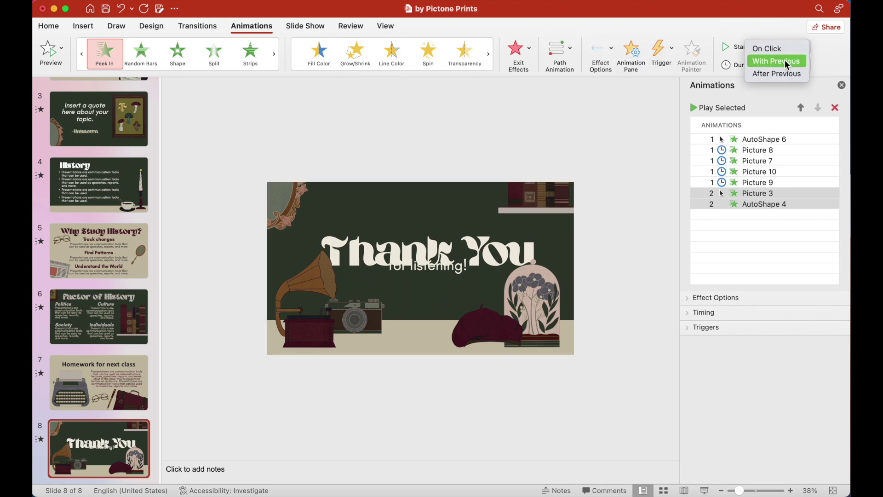
left_click(777, 73)
left_click(806, 69)
Make the oval mirror (Picture 5) Peek In from the left, shorter, starting With Previous.
left_click(259, 165)
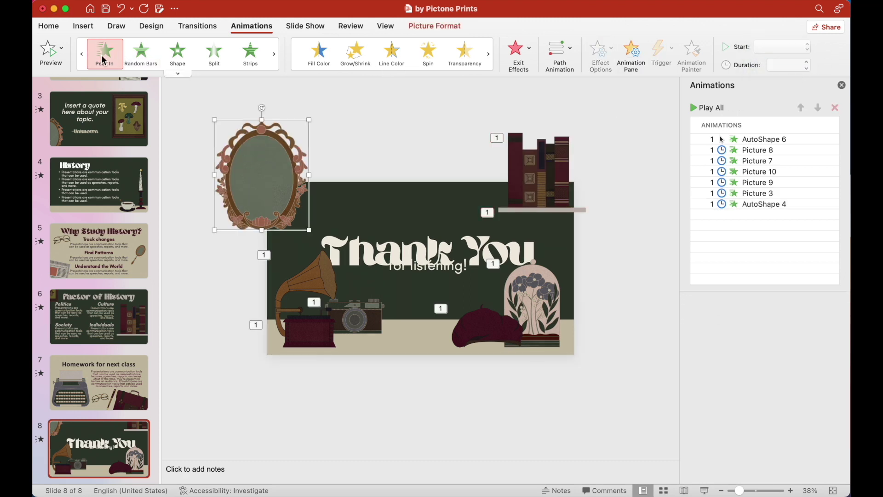
left_click(105, 51)
left_click(601, 51)
left_click(633, 107)
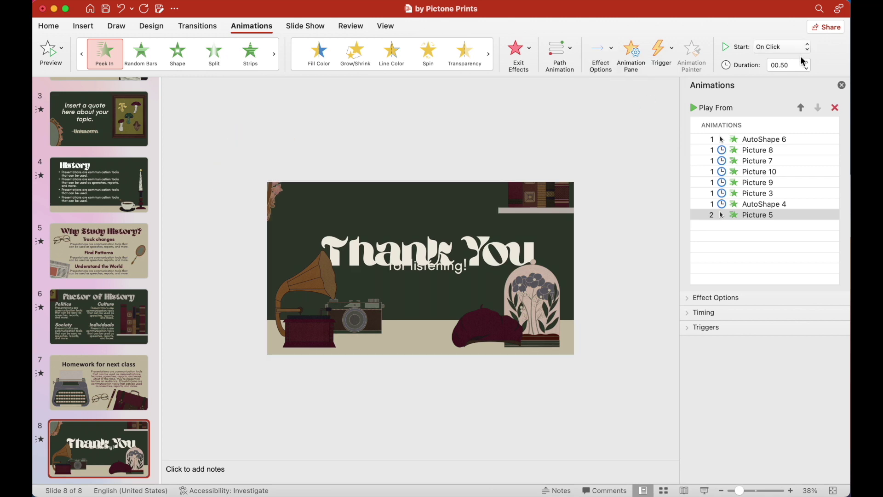
left_click(806, 69)
left_click(806, 47)
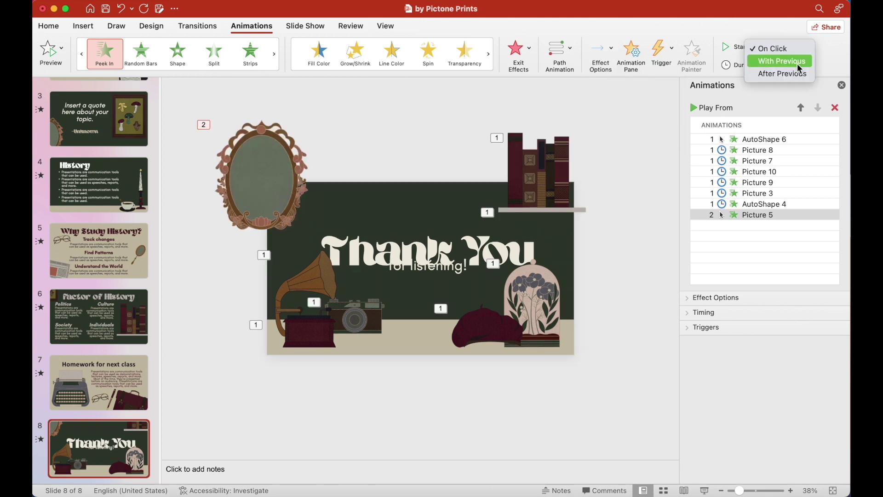
left_click(778, 73)
left_click(451, 274)
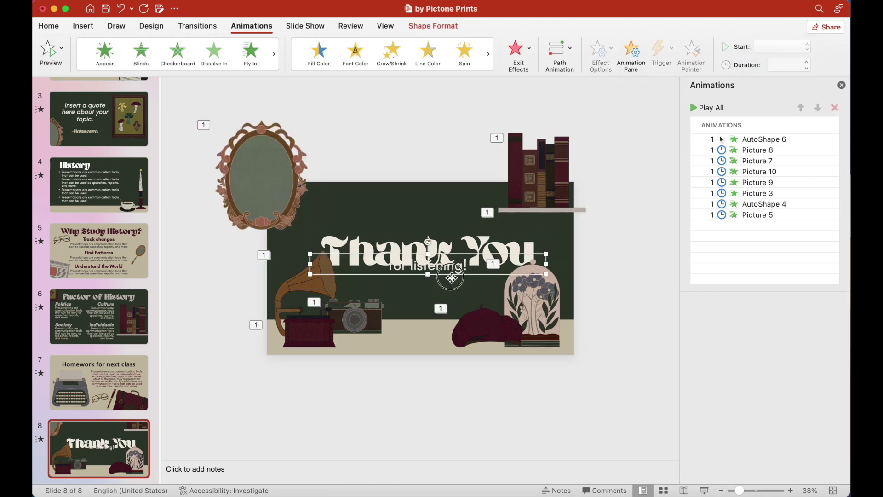
Nudge the for listening! line down and right, and give the Thank You title a Whip entrance.
double_click(451, 277)
left_click_drag(454, 280, 467, 284)
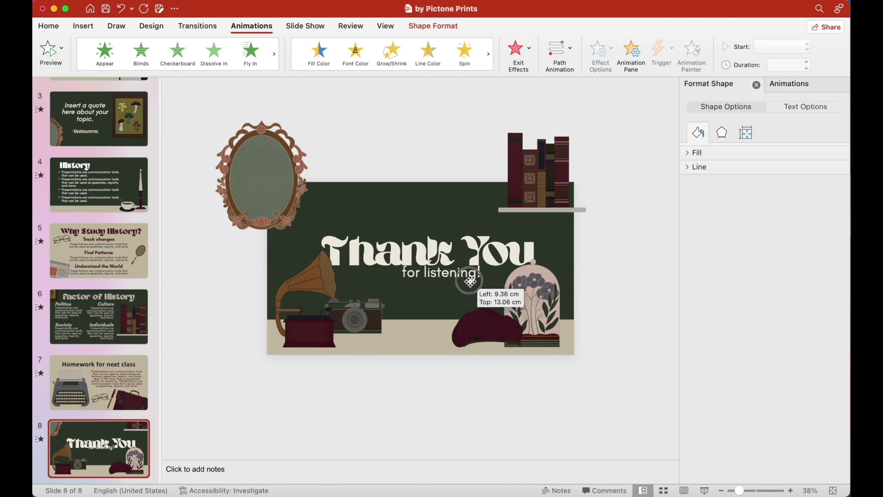
left_click_drag(467, 284, 472, 283)
left_click(452, 242)
left_click(273, 54)
left_click(273, 55)
left_click(274, 55)
left_click(237, 53)
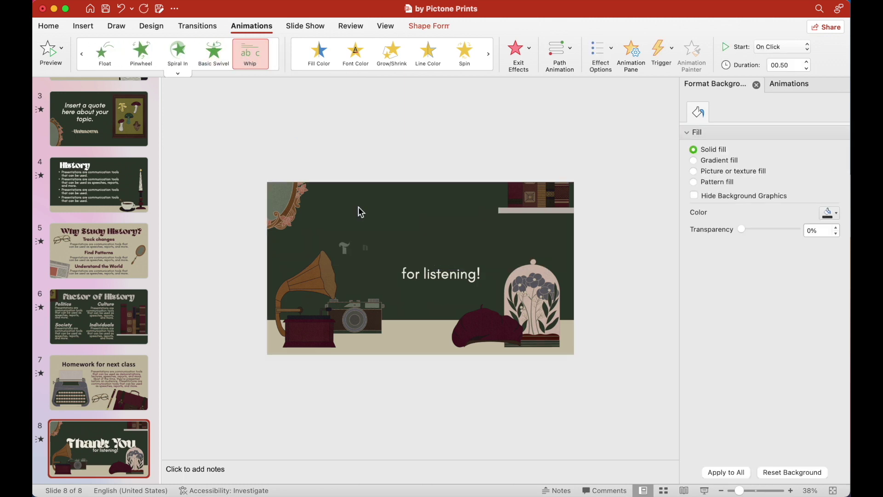
Give for listening! a 1.50-second Basic Swivel entrance and set both texts to start After Previous.
left_click(215, 56)
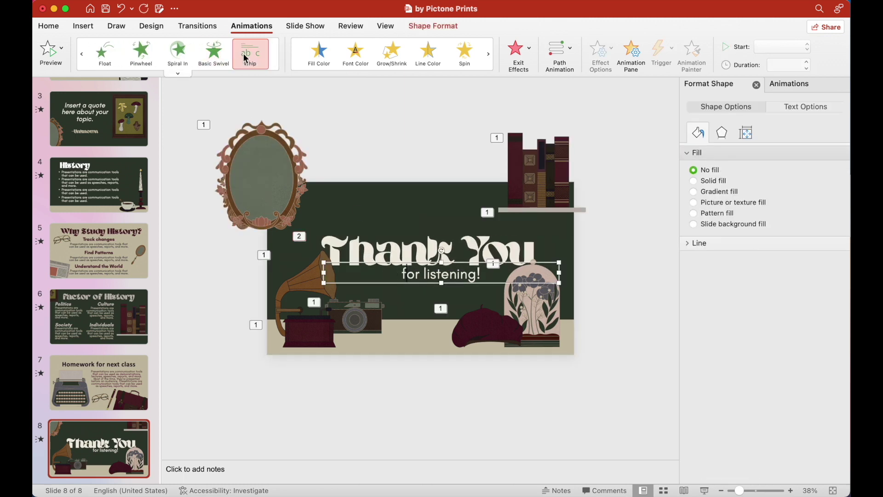
left_click(776, 88)
left_click(806, 69)
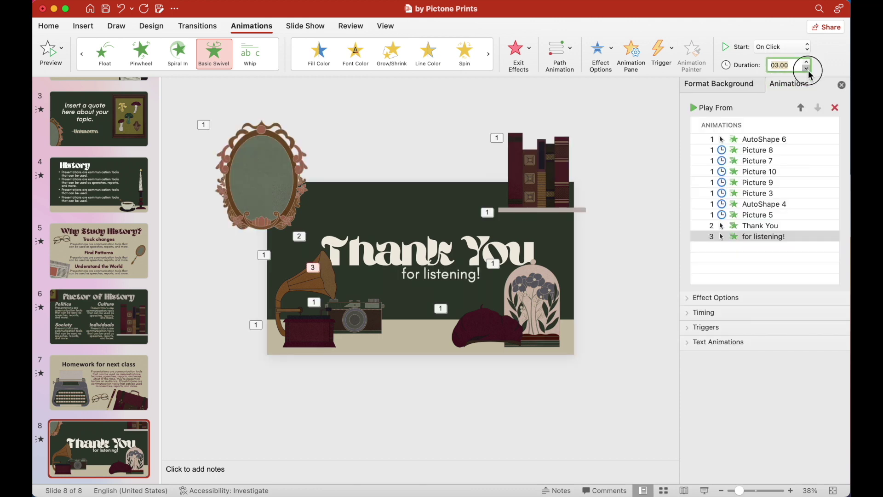
left_click(756, 226, "shift")
left_click(774, 47)
left_click(773, 75)
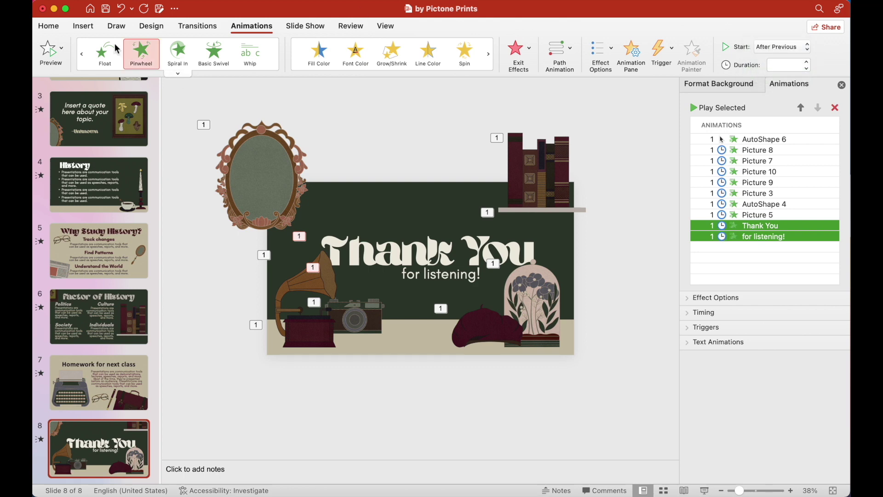
left_click(49, 50)
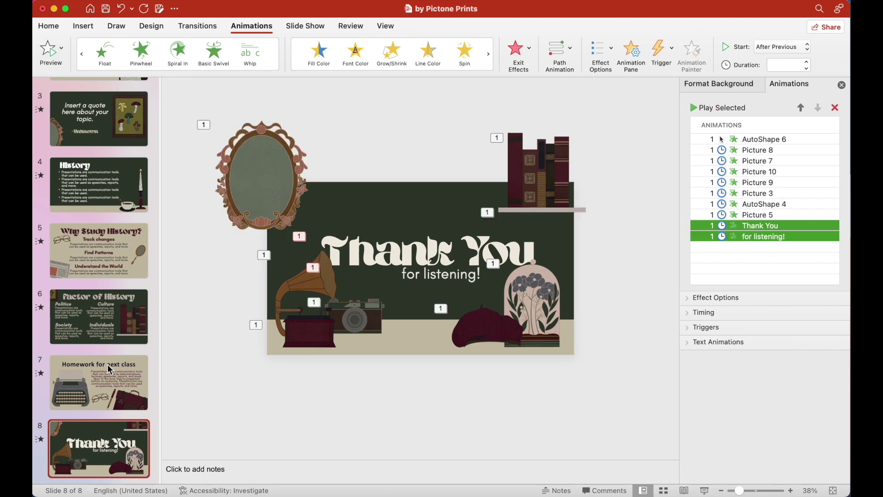
left_click(207, 29)
Give the Thank You slide a Comb transition after trying Push and Doors.
left_click(94, 368)
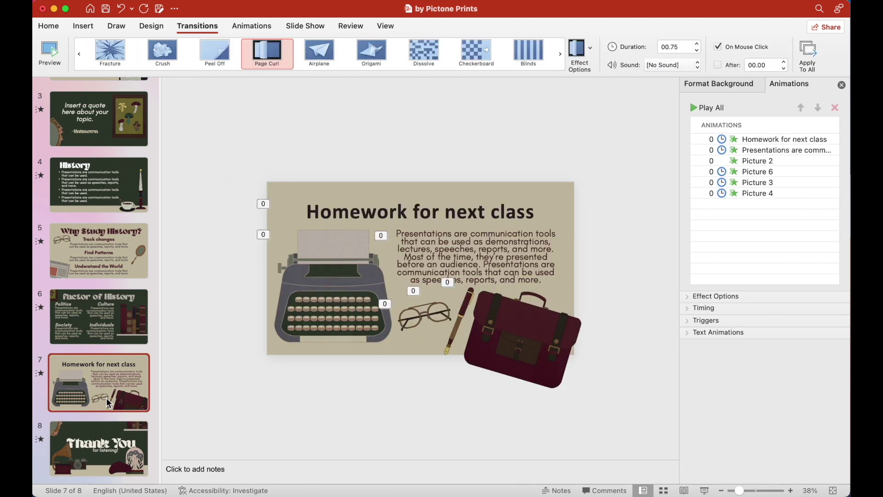
left_click(113, 490)
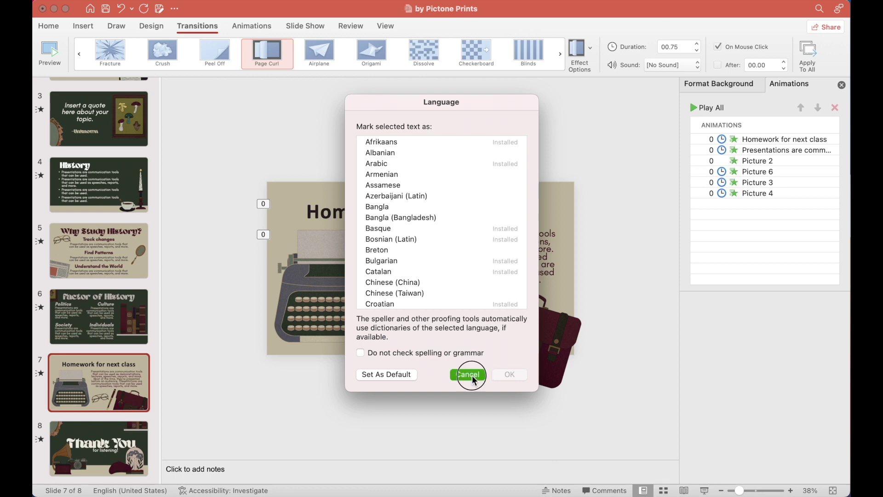
left_click(473, 378)
key("Down")
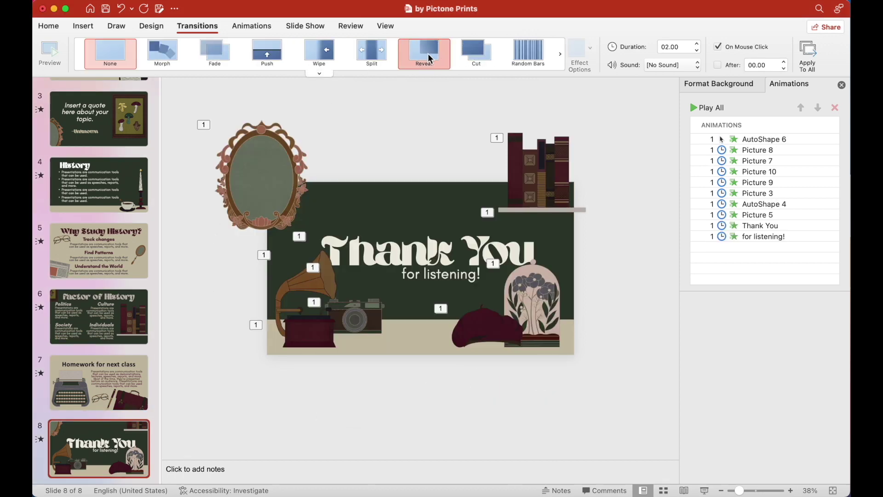
left_click(267, 53)
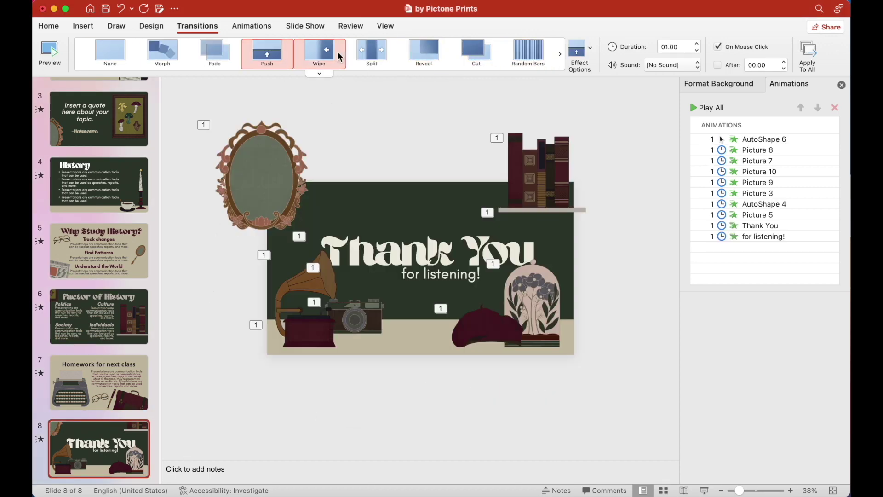
left_click(325, 77)
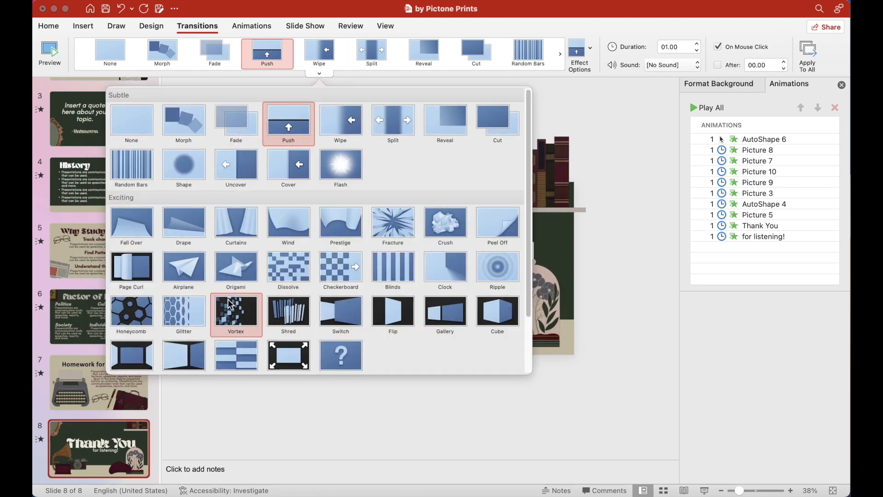
left_click(140, 342)
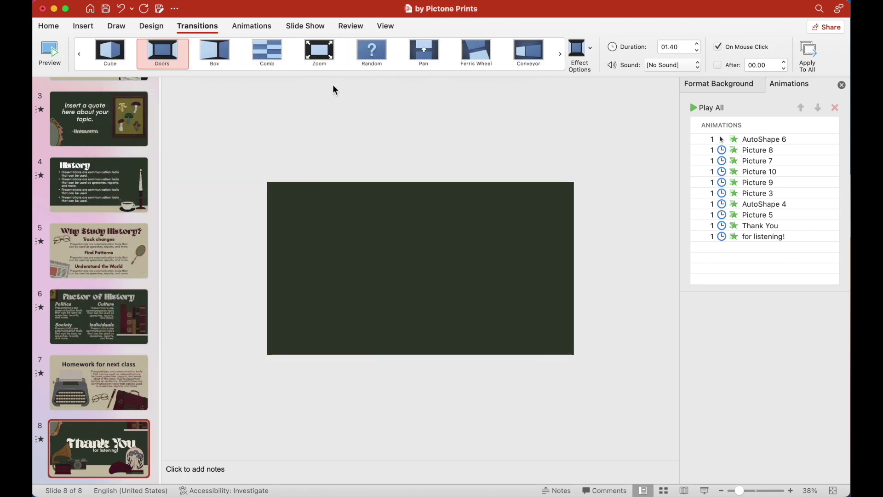
left_click(268, 58)
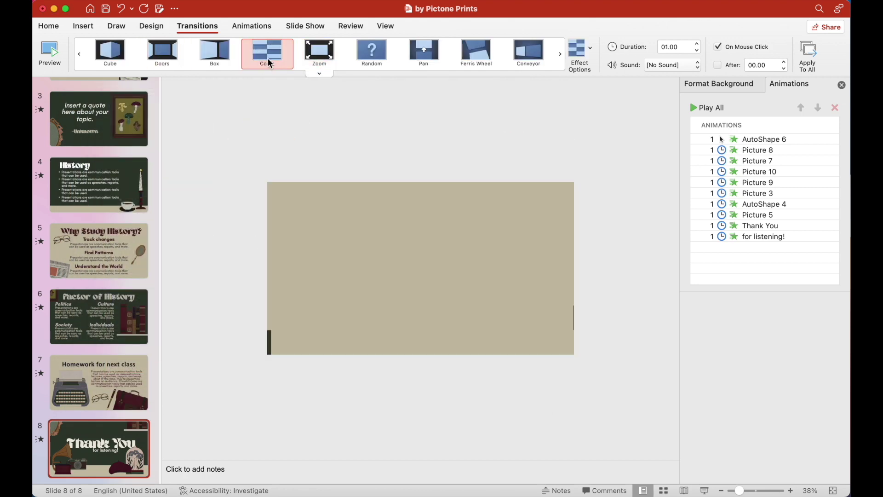
Give the Factor of History slide a 1.25-second Wind transition after trying Morph and Prestige.
left_click(103, 401)
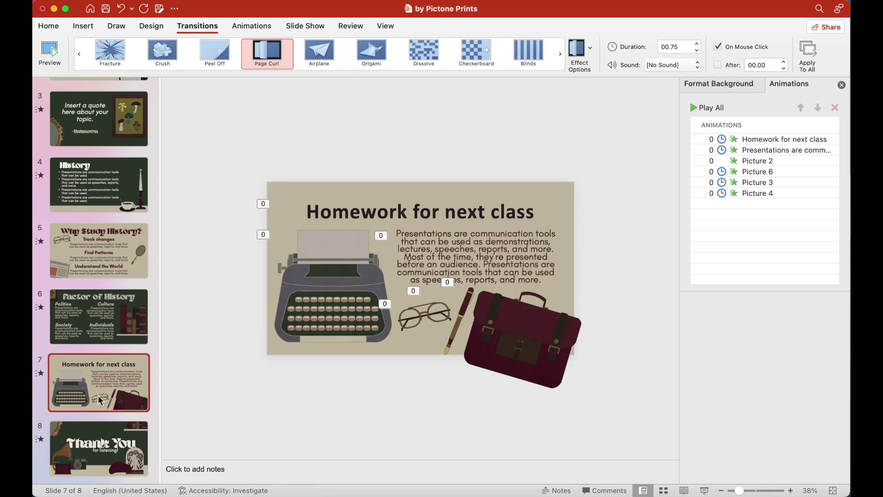
left_click(88, 297)
left_click(98, 225)
left_click(88, 305)
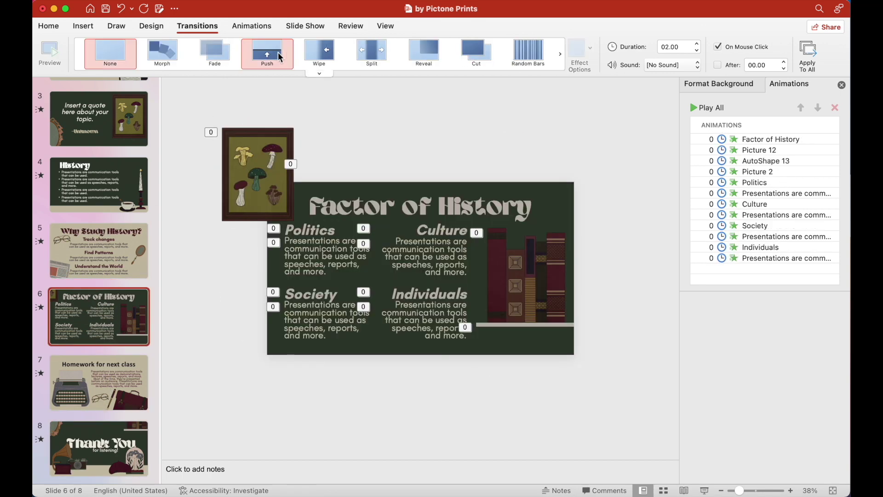
left_click(162, 53)
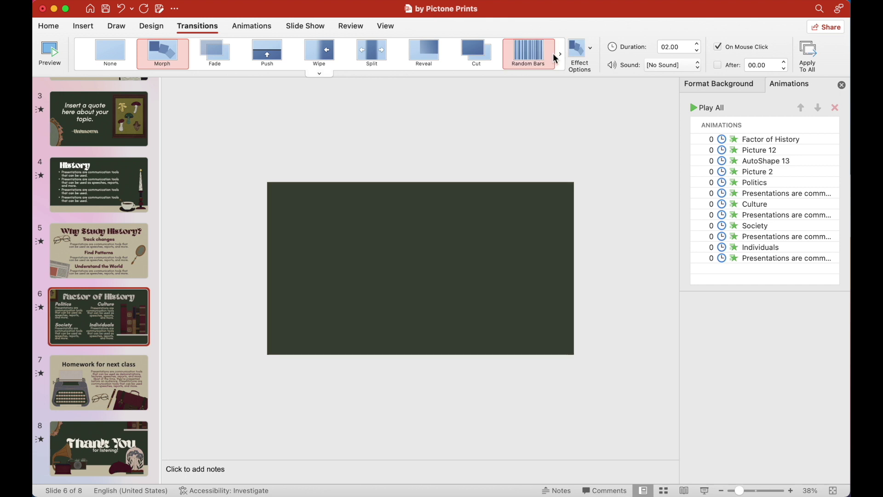
scroll(528, 53, "down", 1)
left_click(503, 57)
left_click(475, 61)
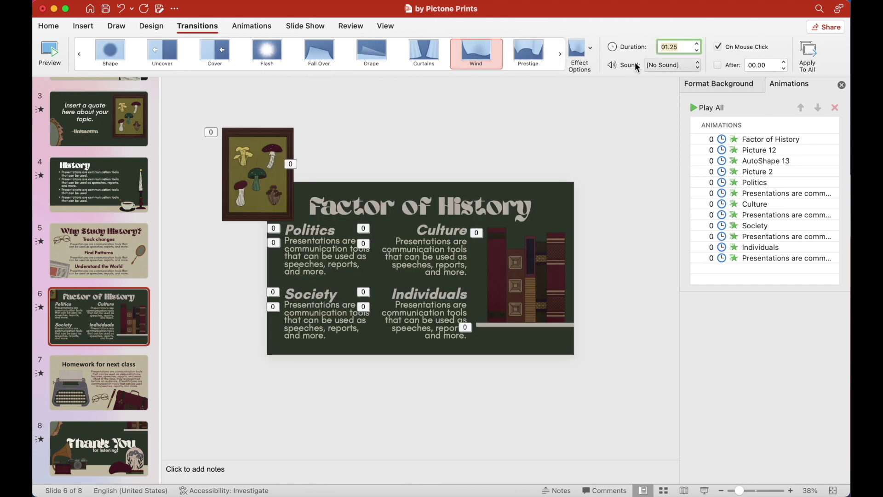
Select the title slide and start the slideshow from it.
left_click(87, 260)
left_click(98, 184)
scroll(99, 230, "up", 3)
left_click(99, 110)
left_click(705, 491)
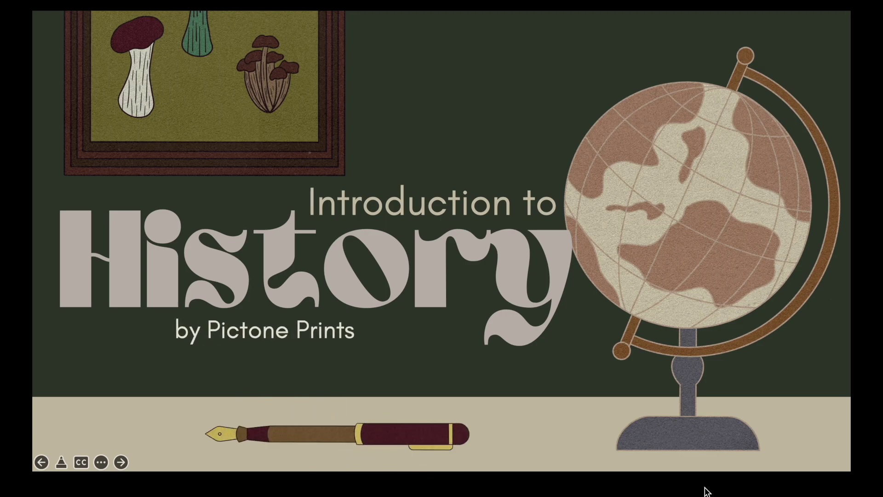
Exit the slideshow, select then deselect the Introduction to text, and restart the slideshow from the title slide.
key("Escape")
triple_click(428, 254)
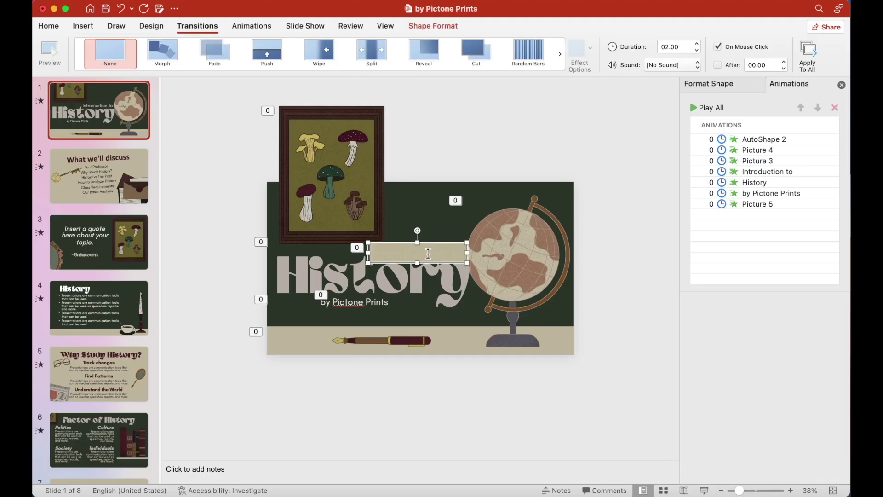
left_click(496, 404)
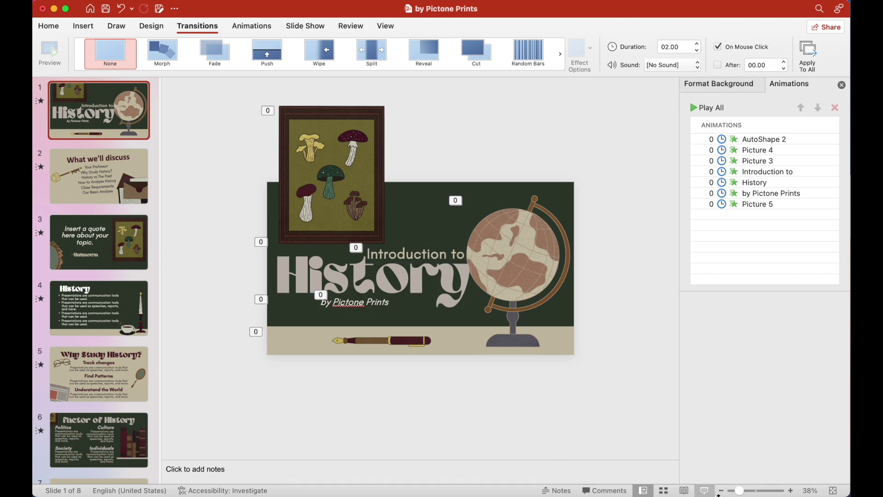
left_click(703, 491)
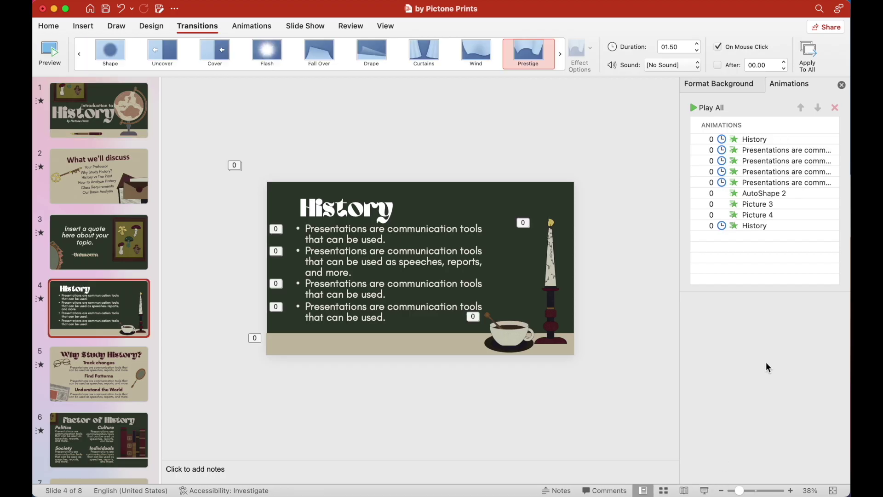
Delete the extra History title animation and play the slideshow from History through to the Homework slide.
key("Delete")
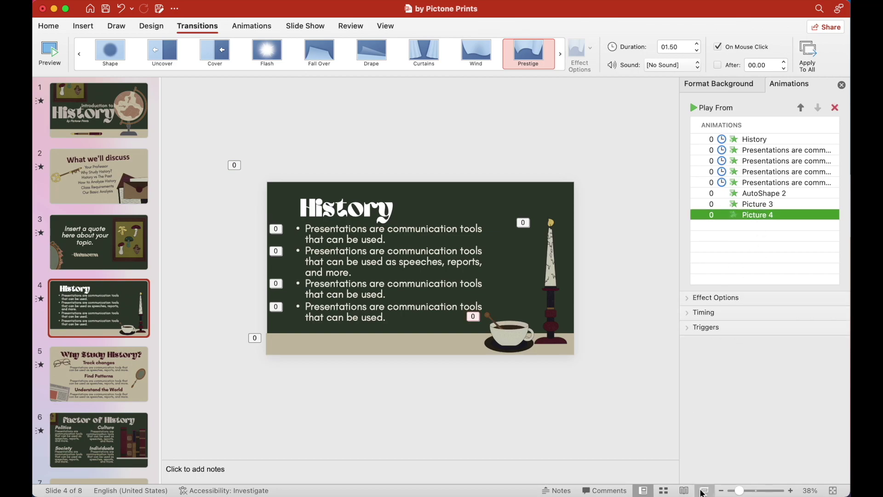
left_click(704, 490)
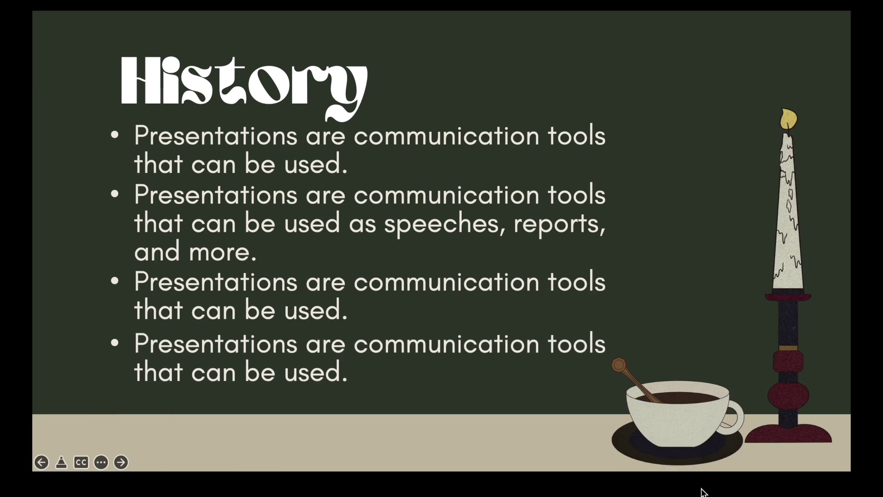
left_click(703, 491)
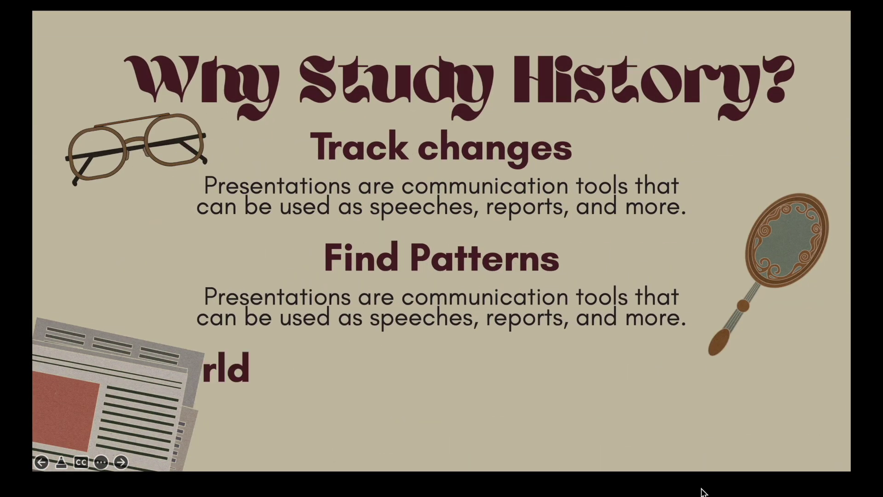
left_click(703, 491)
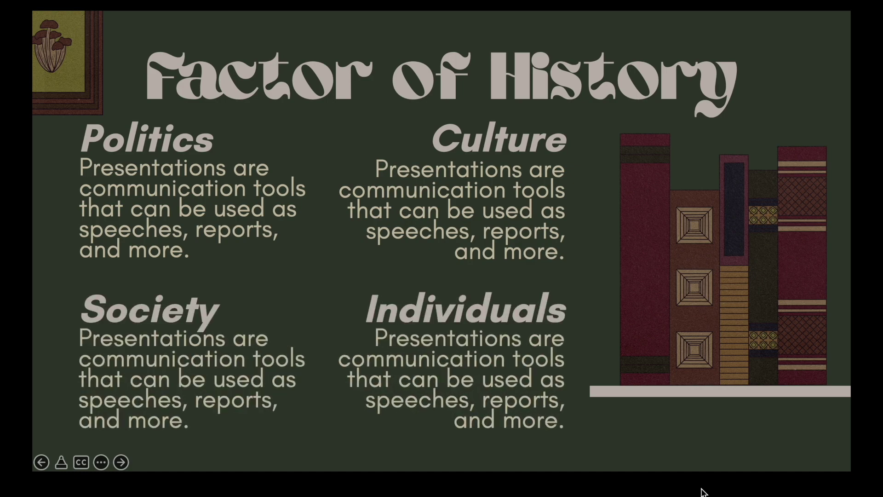
left_click(702, 492)
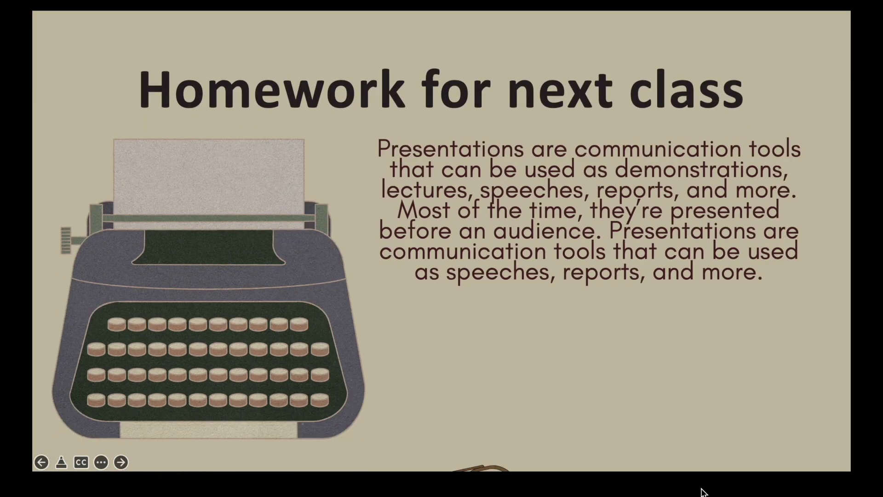